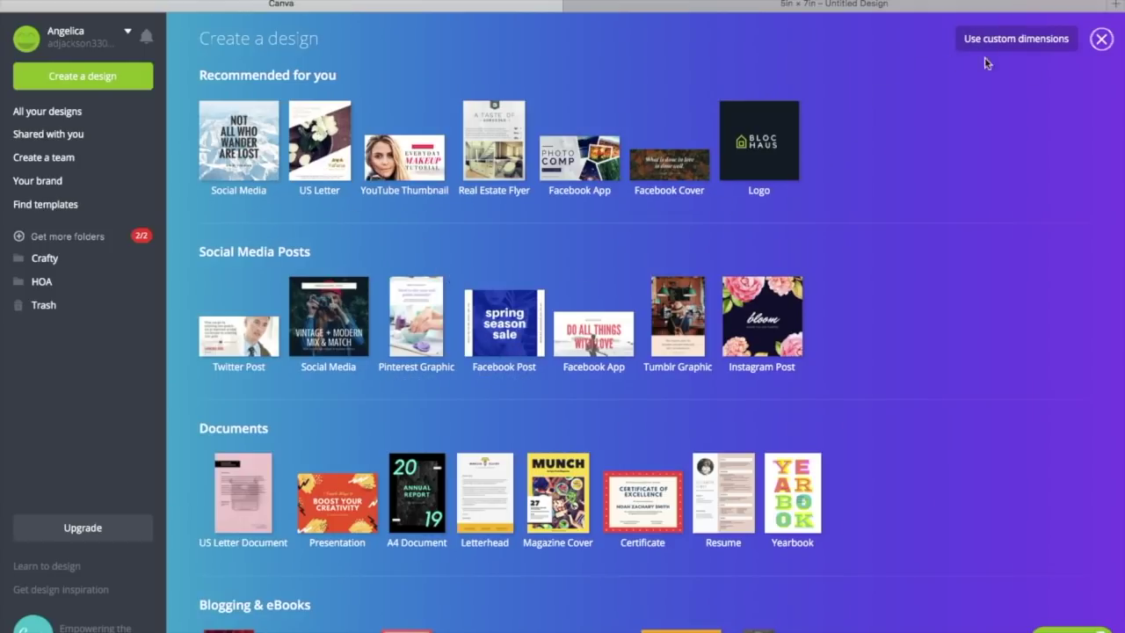
# - Create a blank design with custom dimensions of 5 in wide by 7 in high
pyautogui.click(1032, 42)
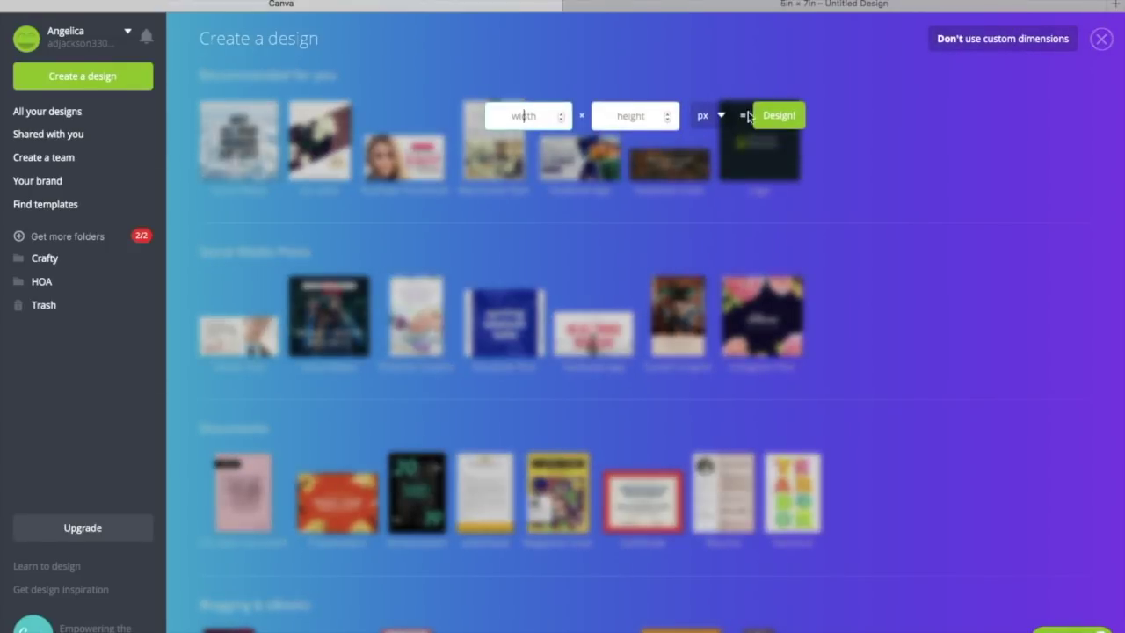
pyautogui.click(714, 123)
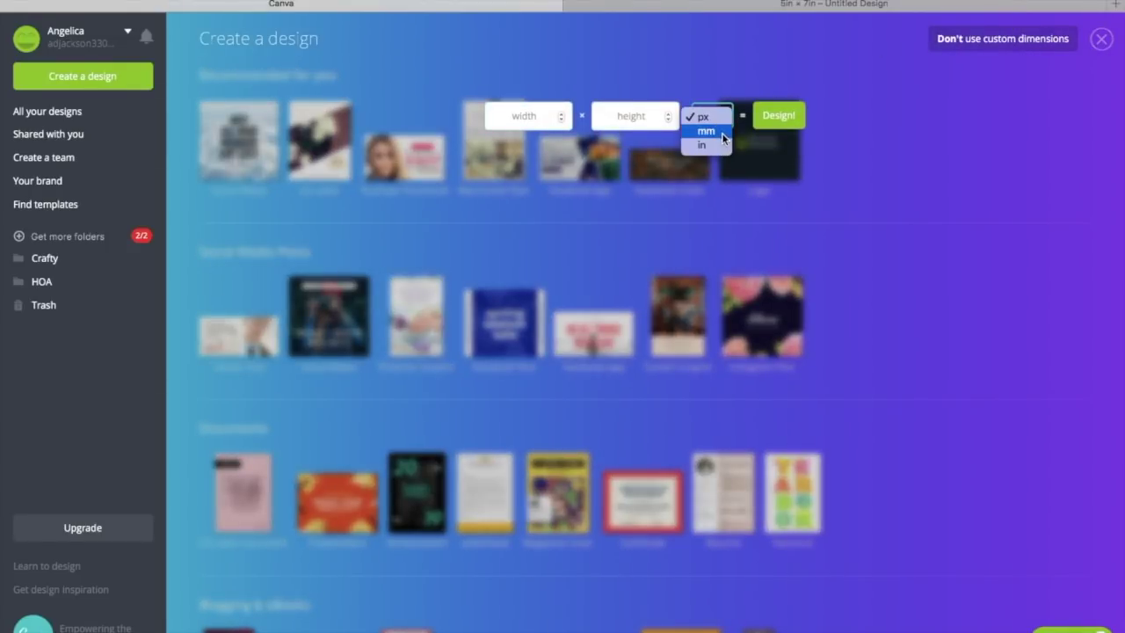
pyautogui.click(722, 144)
pyautogui.click(542, 113)
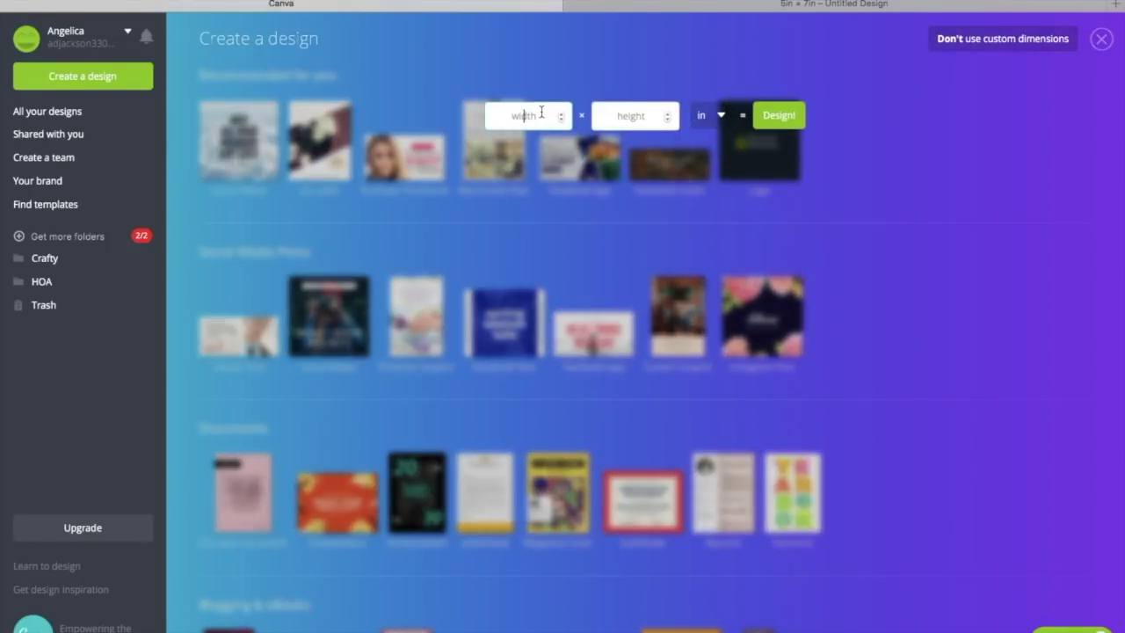
pyautogui.click(629, 115)
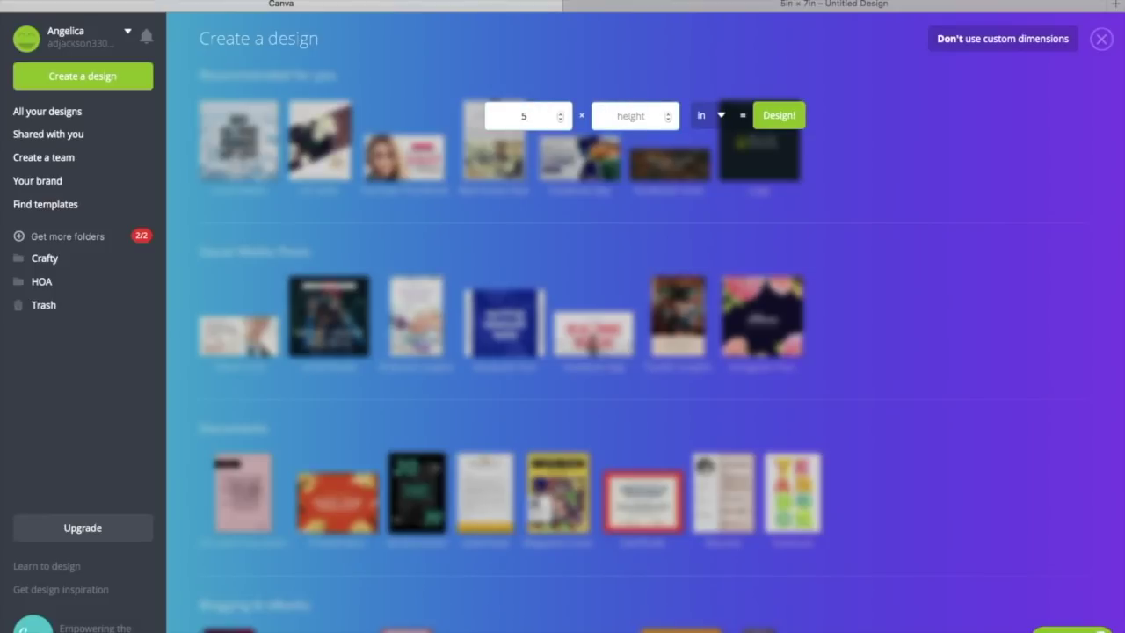
pyautogui.click(766, 122)
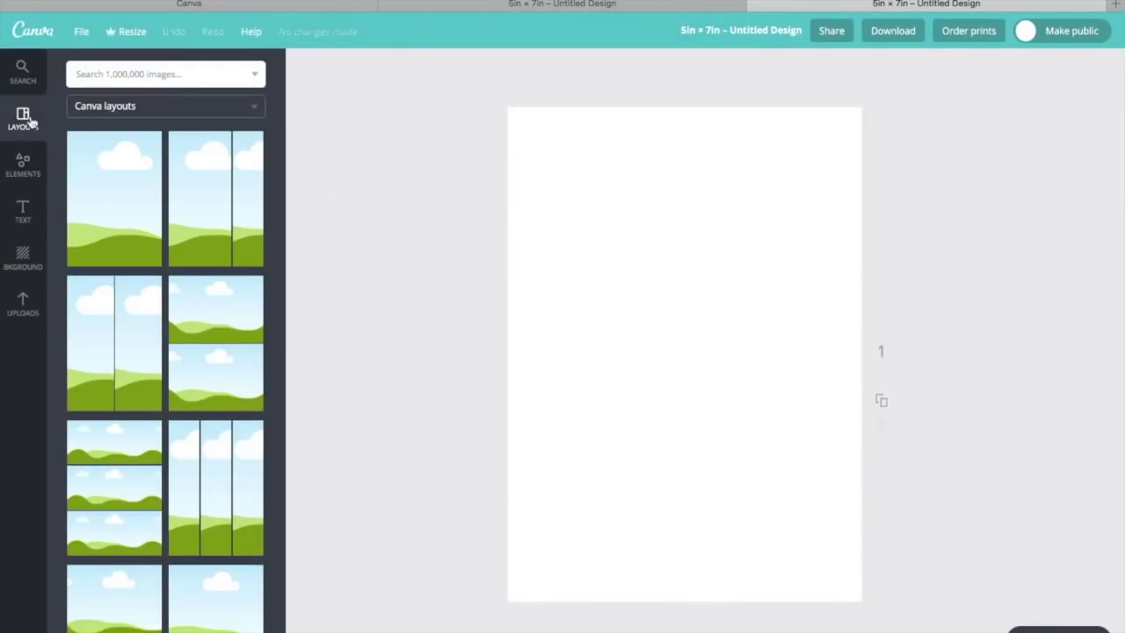
# - Apply the six-cell photo grid layout with three rows of alternating narrow and wide cells to the page
pyautogui.scroll(-10, 148, 317)
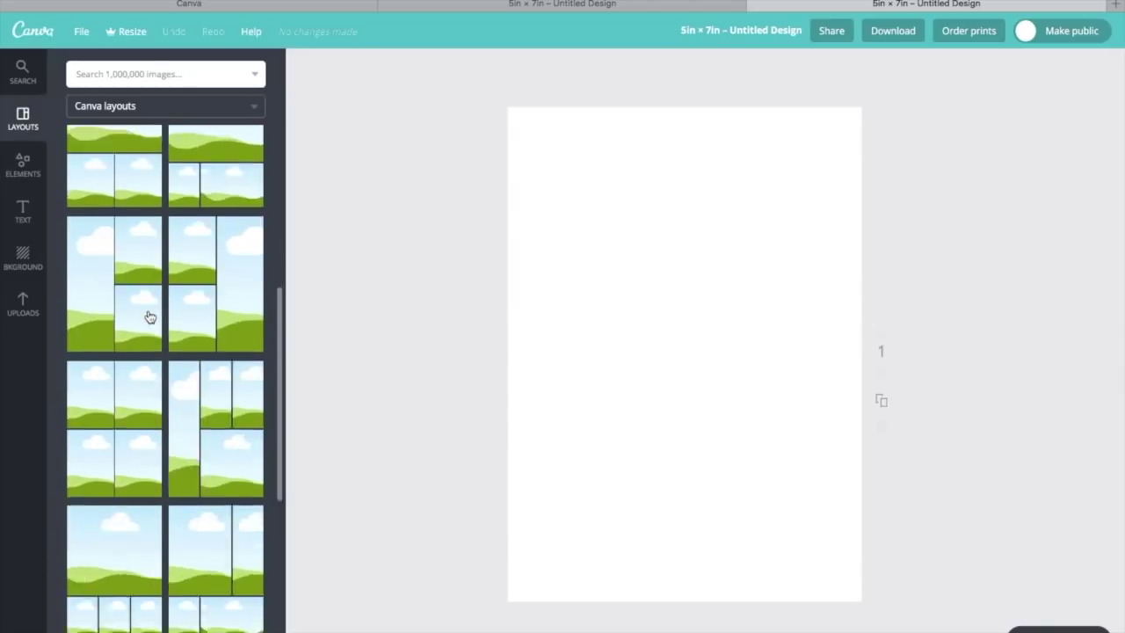
pyautogui.scroll(-10, 148, 317)
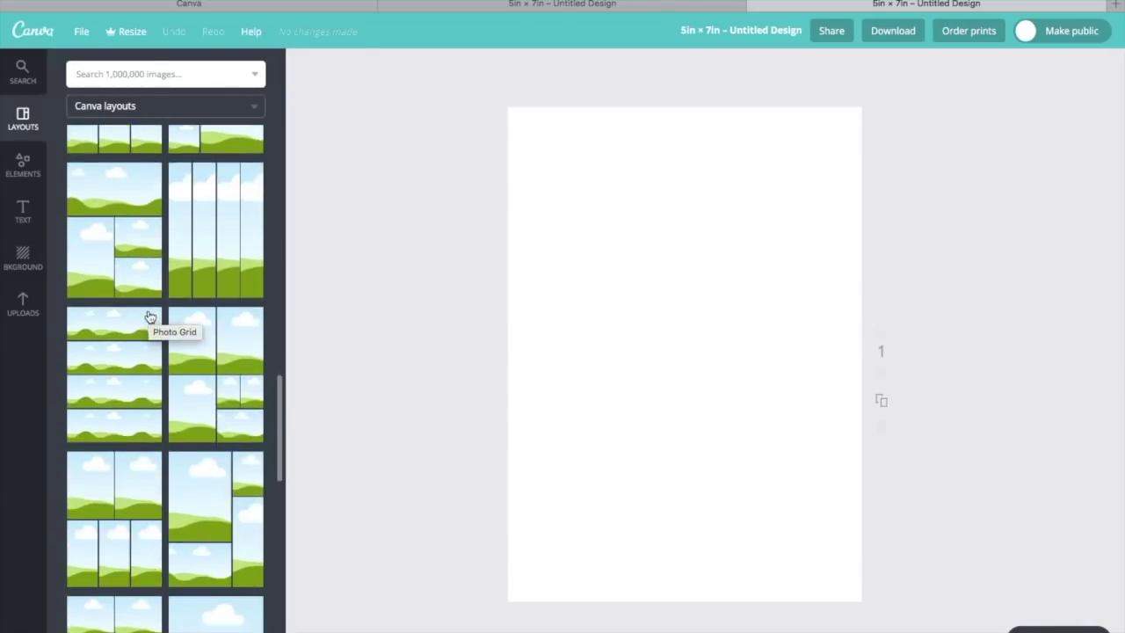
pyautogui.scroll(-10, 148, 316)
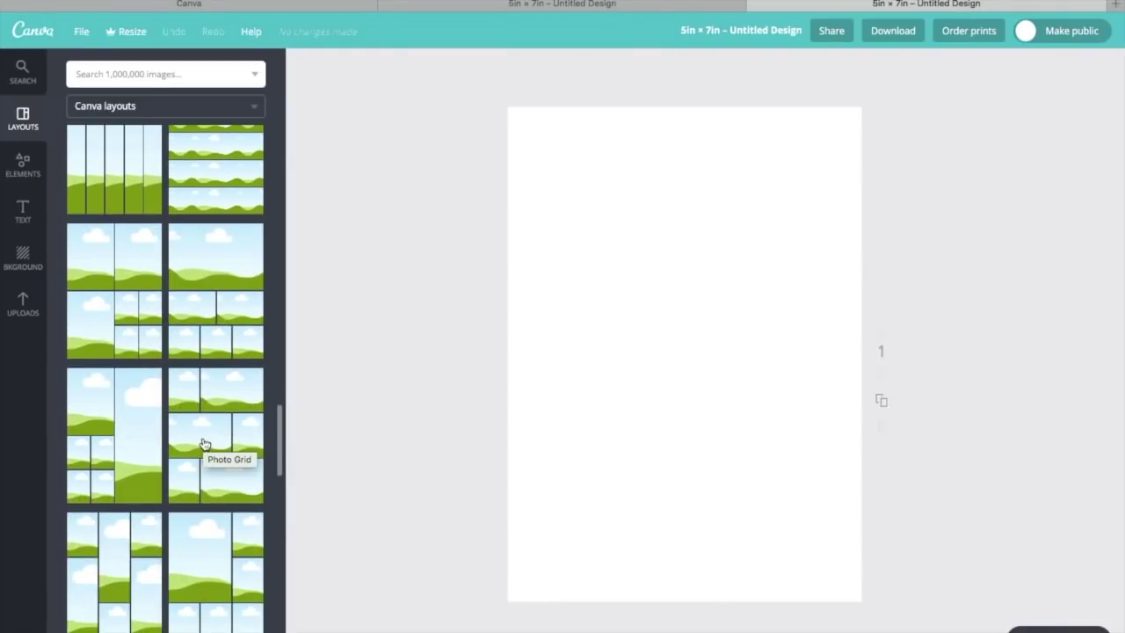
pyautogui.click(203, 444)
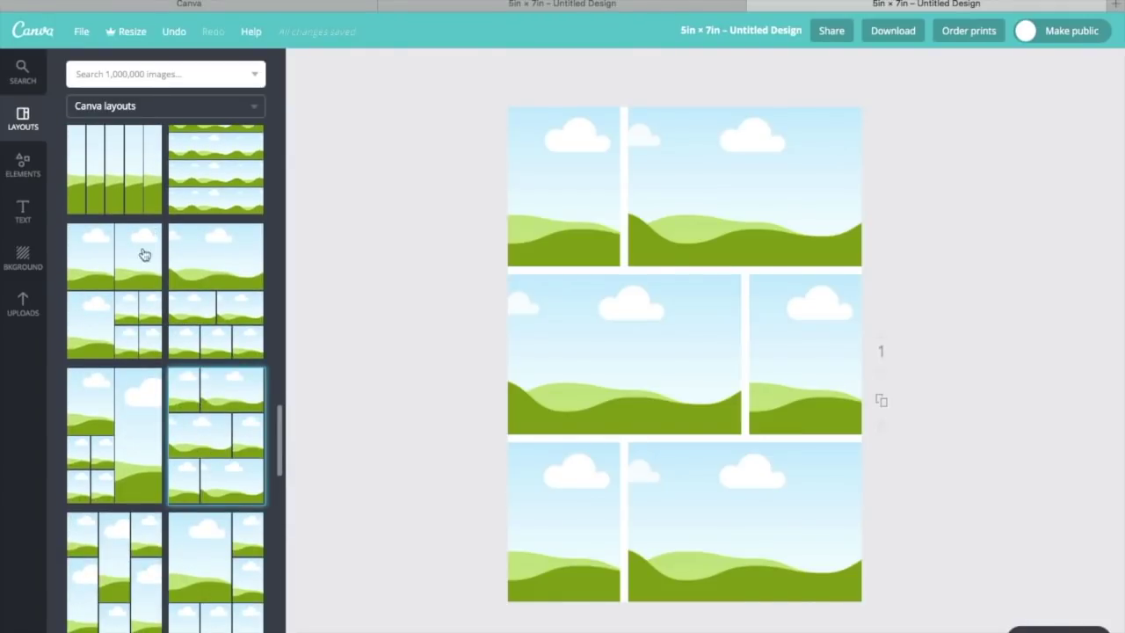
# - Search the photos for "autumn" and place the free white-sneakers-on-leaves photo in the wide cell of the middle row
pyautogui.click(23, 167)
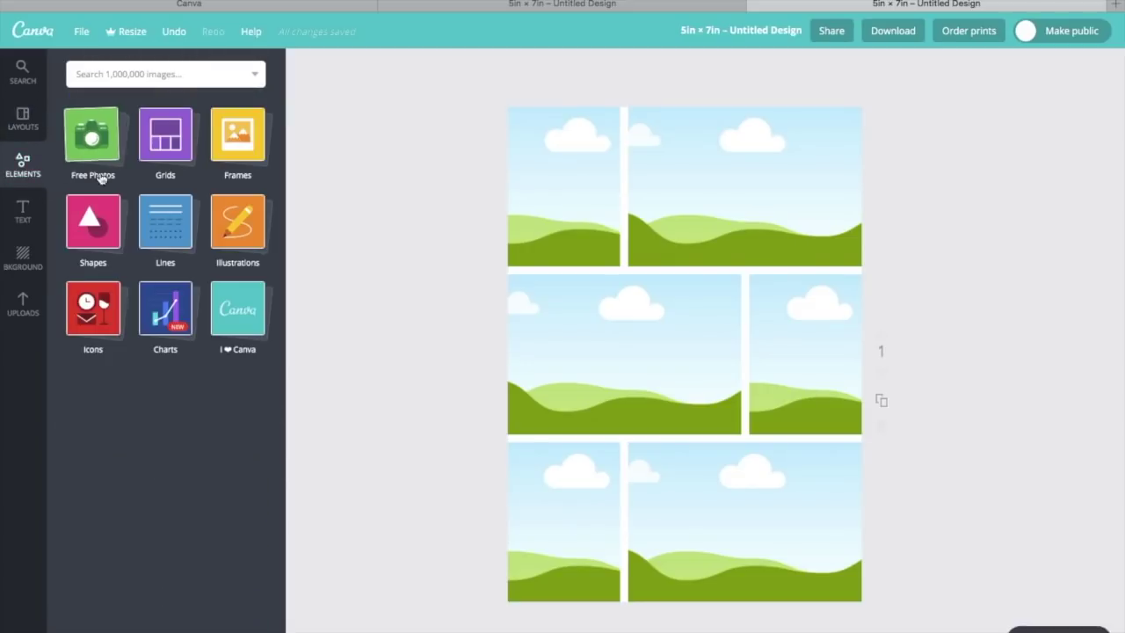
pyautogui.click(136, 74)
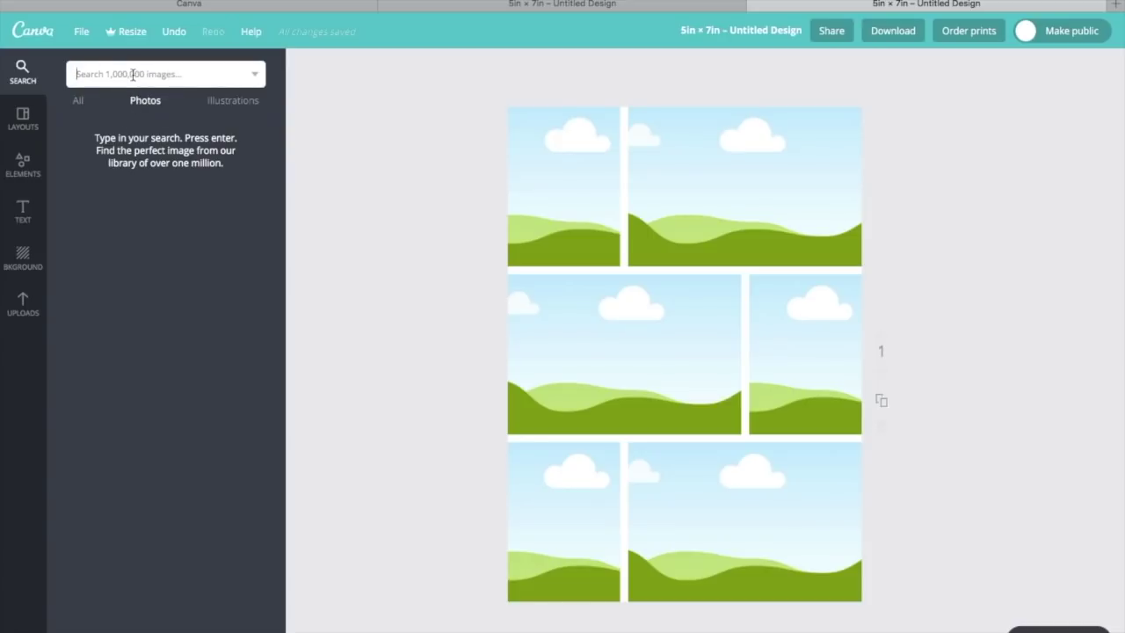
pyautogui.write('autumn')
pyautogui.press('Return')
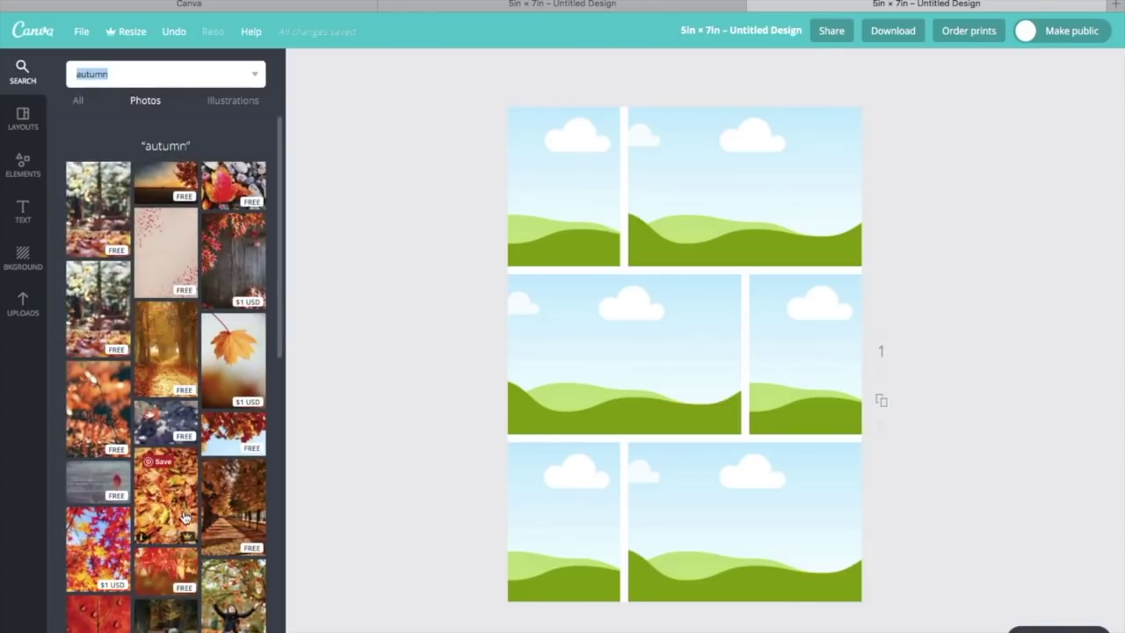
pyautogui.scroll(-10, 195, 523)
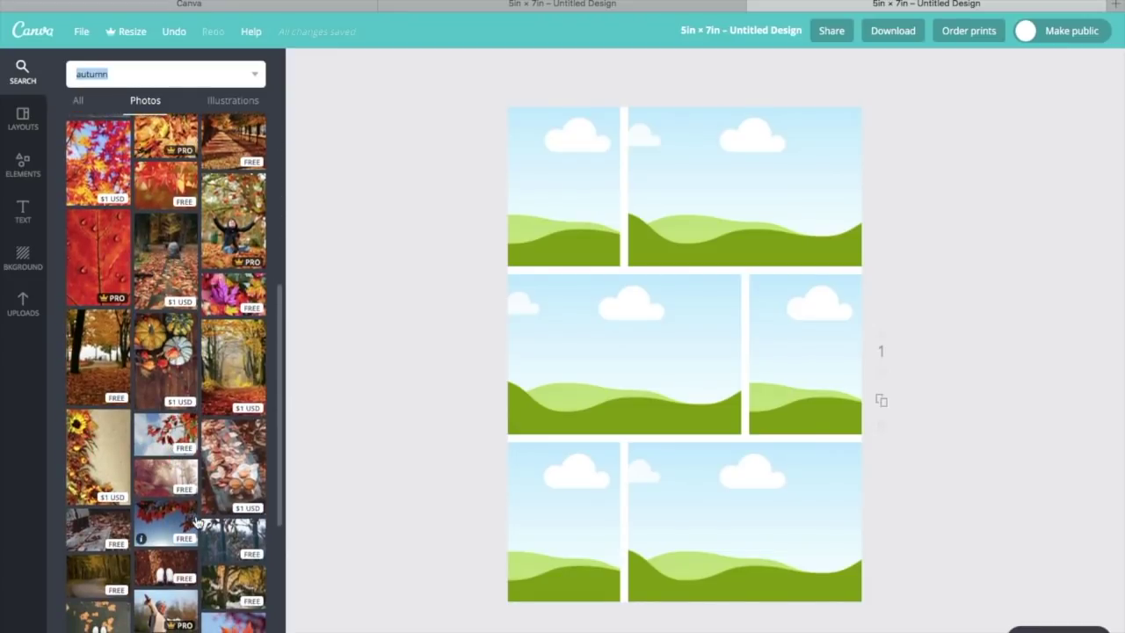
pyautogui.scroll(4, 195, 522)
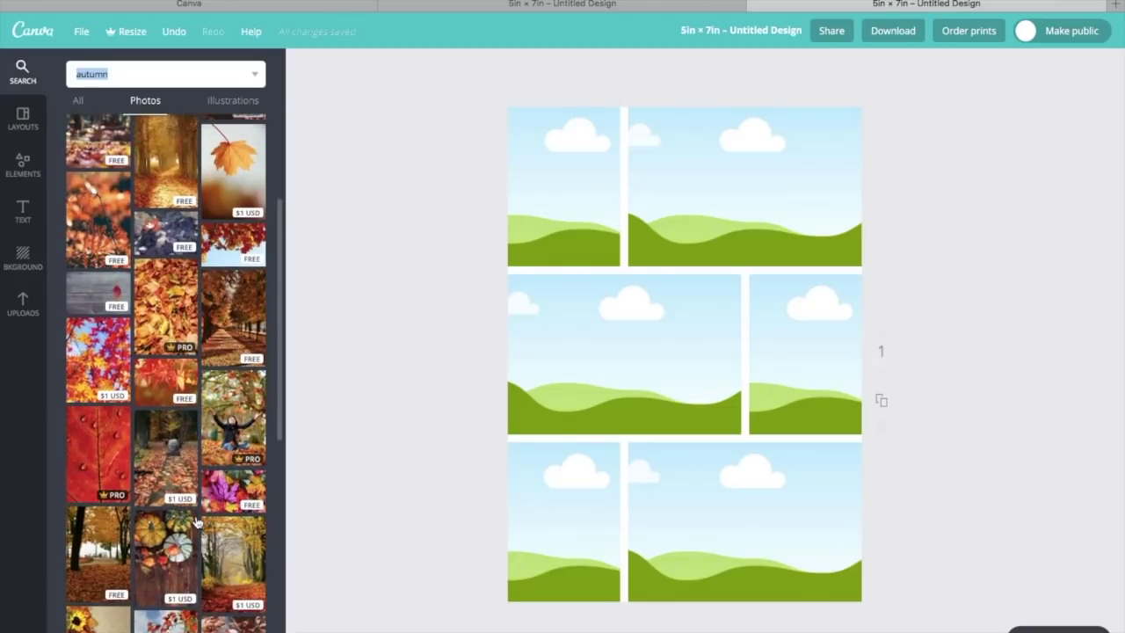
pyautogui.scroll(-8, 195, 523)
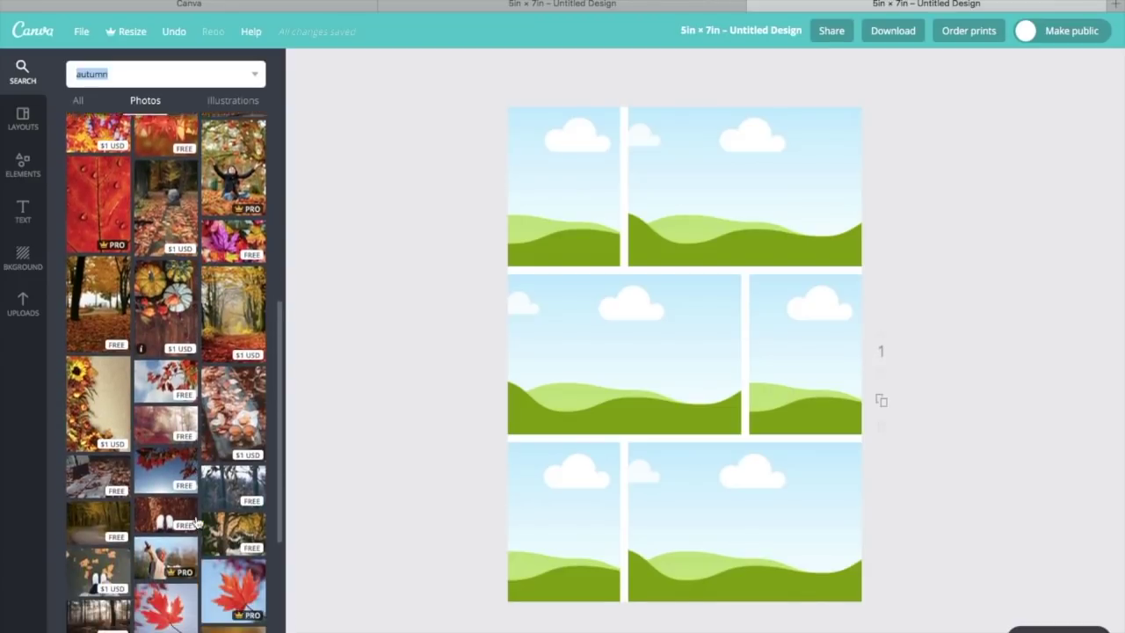
pyautogui.scroll(-1, 196, 523)
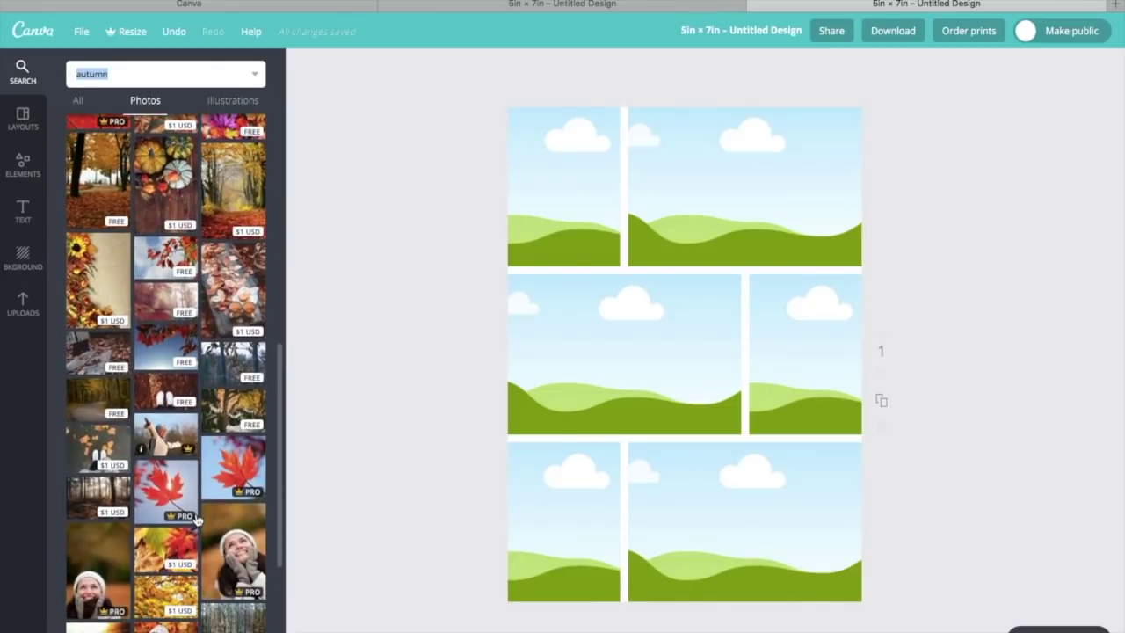
pyautogui.moveTo(172, 401); pyautogui.dragTo(597, 376)
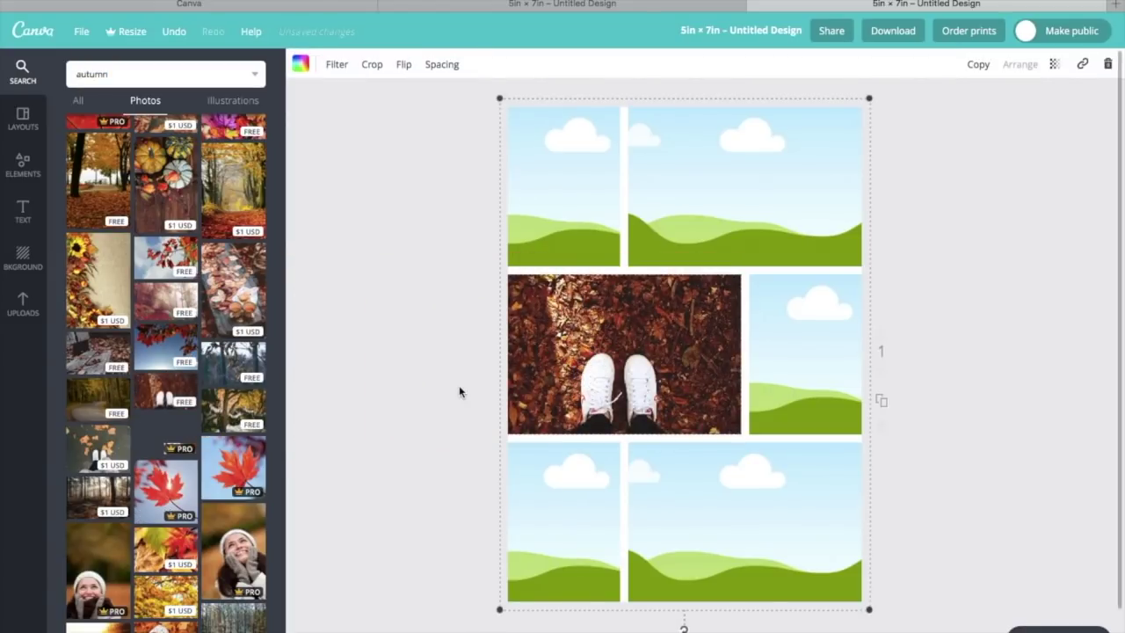
# - Place the free photo of a wooden bench with fallen leaves in the wide cell of the grid's top row
pyautogui.scroll(-1, 237, 527)
pyautogui.scroll(-1, 238, 528)
pyautogui.moveTo(106, 330); pyautogui.dragTo(682, 226)
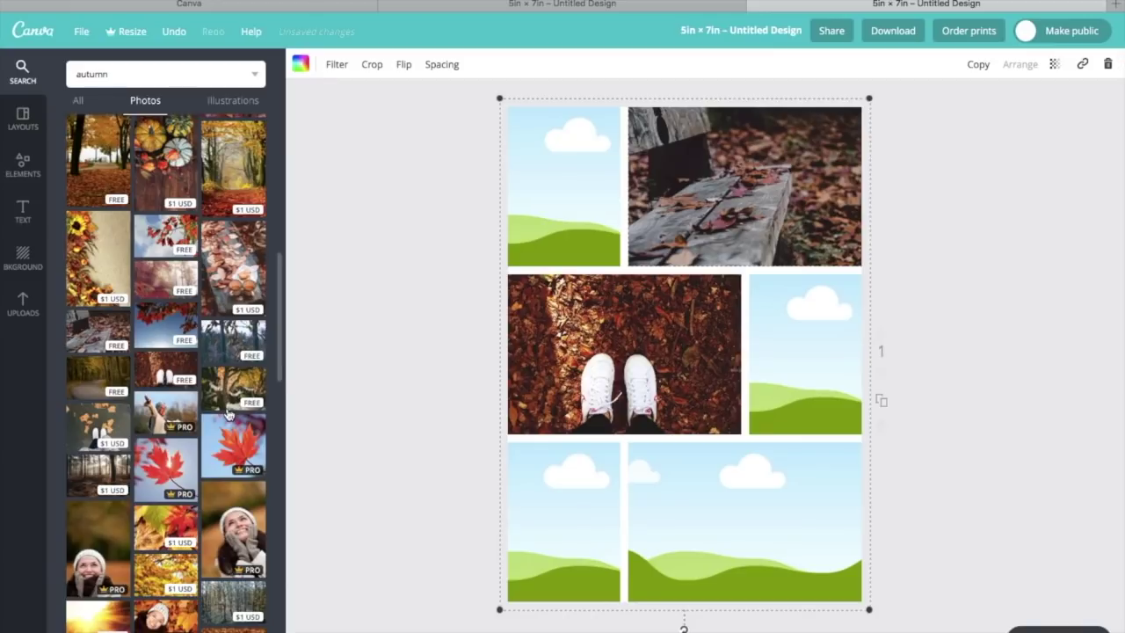
# - Fill the narrow cell of the grid's bottom row with the free photo of dry yellow and brown leaves
pyautogui.scroll(-5, 227, 406)
pyautogui.scroll(-10, 227, 413)
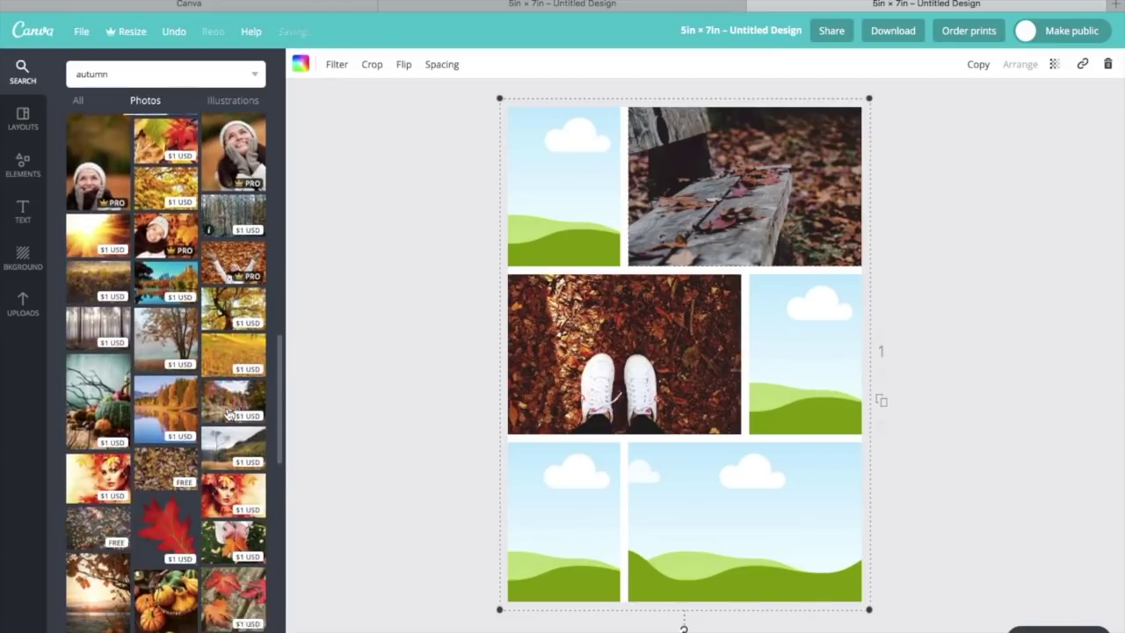
pyautogui.scroll(-2, 228, 415)
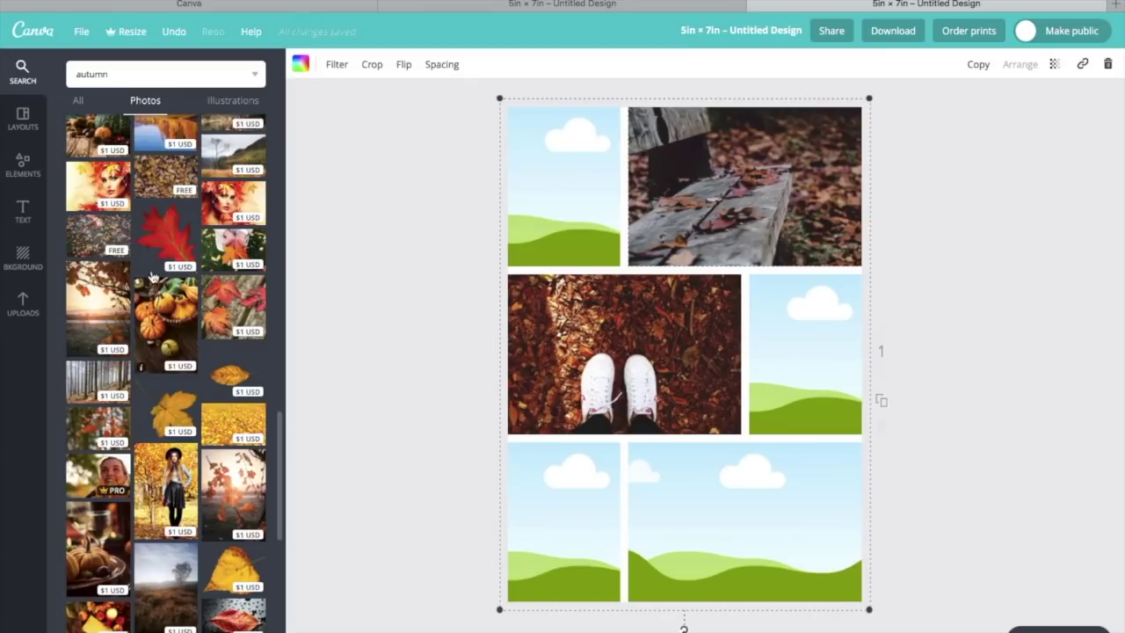
pyautogui.moveTo(165, 186); pyautogui.dragTo(536, 477)
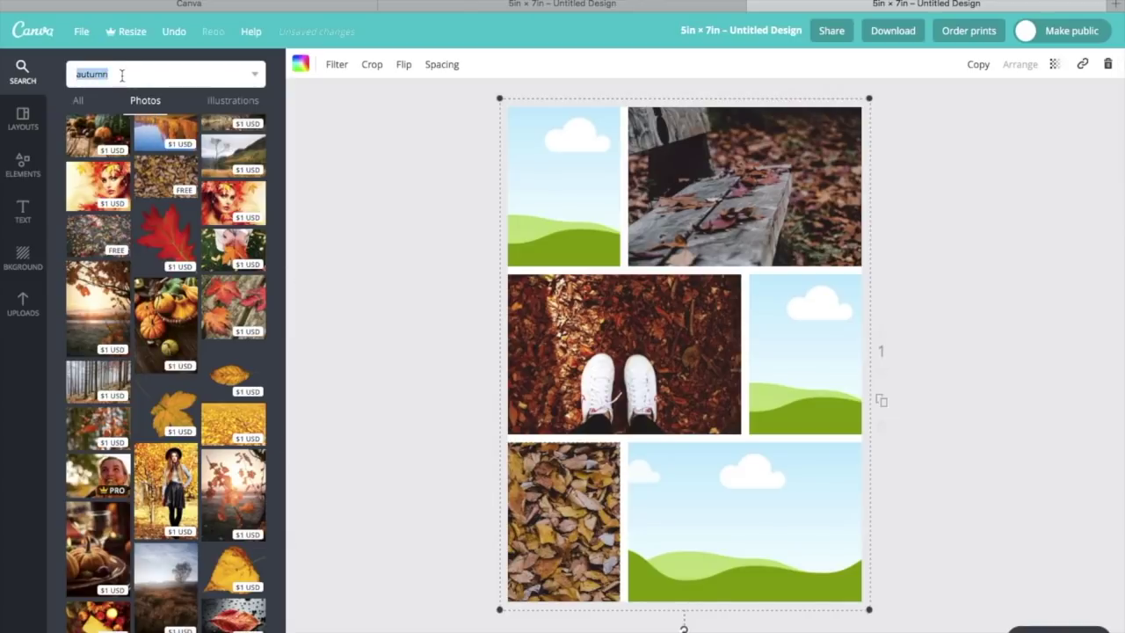
# - Search the photos for "pumpkins" and place the free orange-and-white pumpkins photo in the narrow cell of the top row
pyautogui.write('s')
pyautogui.press('Return')
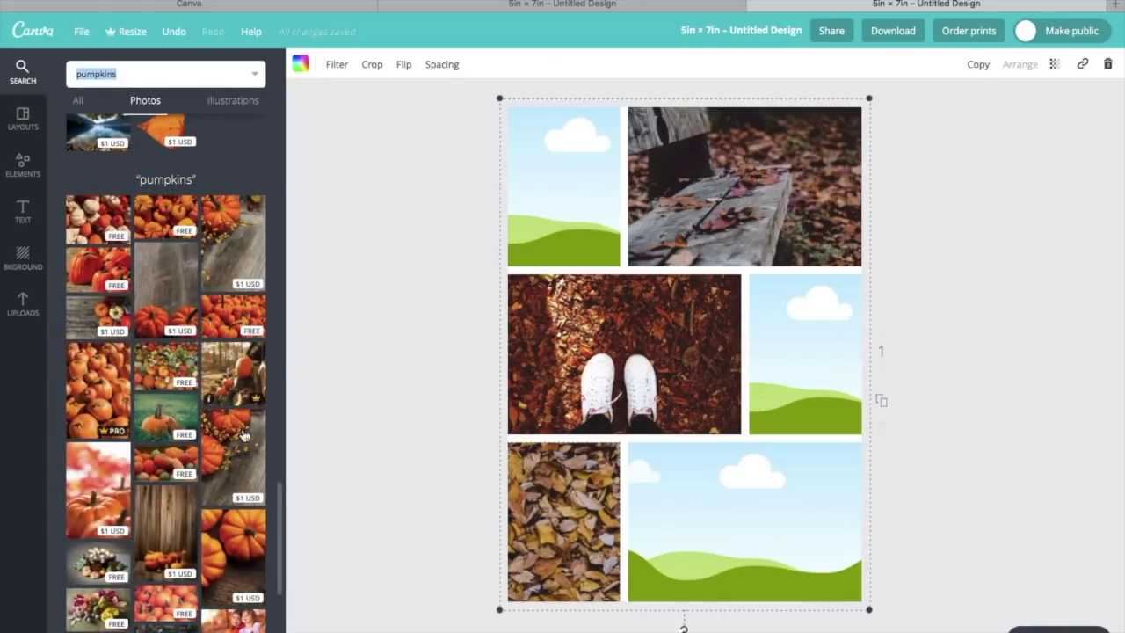
pyautogui.moveTo(97, 220); pyautogui.dragTo(534, 219)
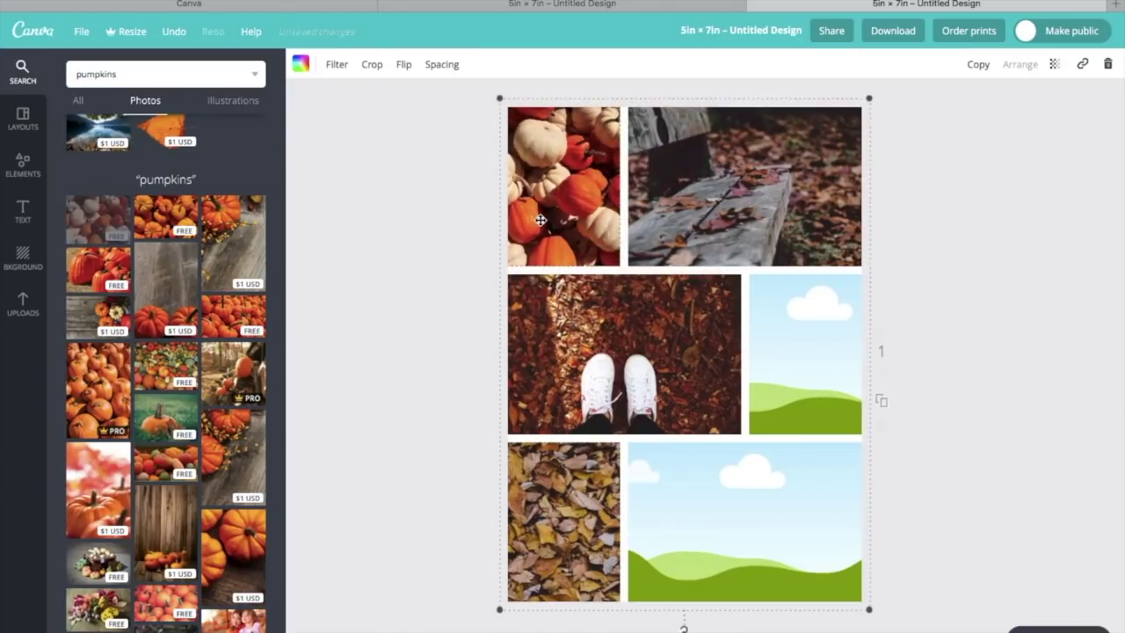
pyautogui.scroll(-1, 209, 492)
pyautogui.scroll(-3, 209, 492)
pyautogui.scroll(-3, 209, 492)
pyautogui.scroll(3, 209, 492)
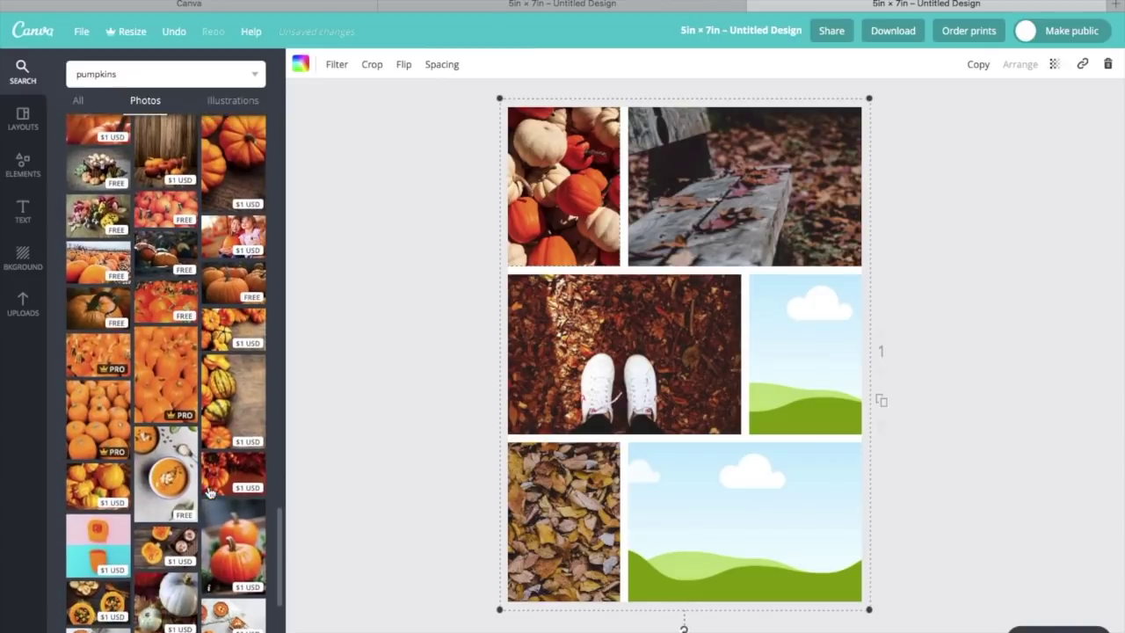
pyautogui.scroll(5, 209, 492)
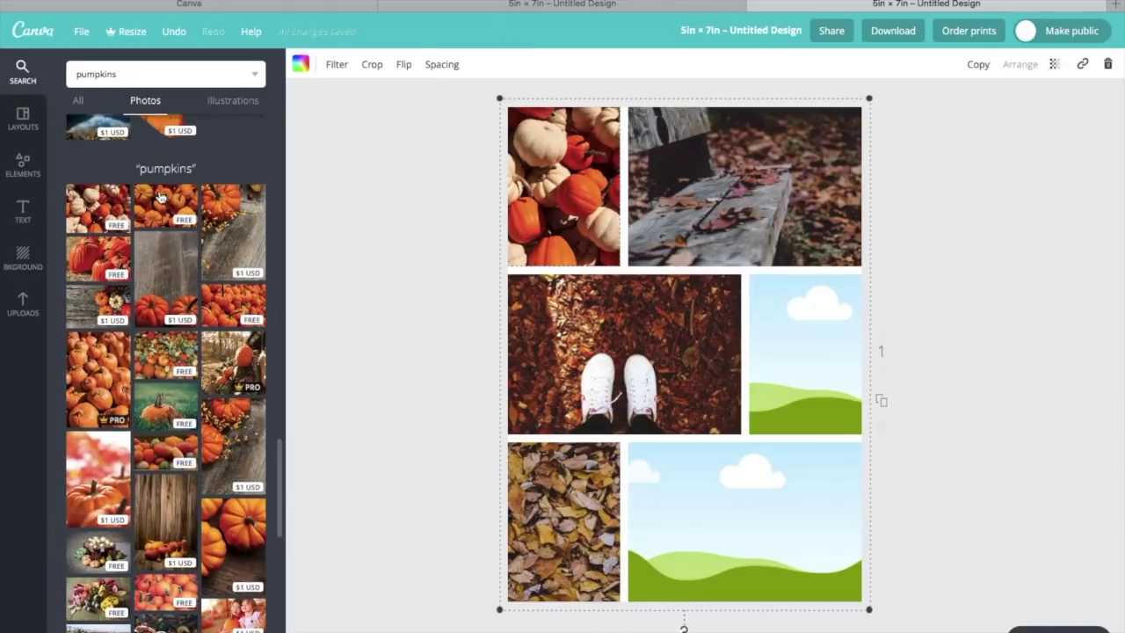
# - Search the photos for "books" and place the free photo of an open book outdoors in the wide cell of the bottom row
pyautogui.doubleClick(149, 73)
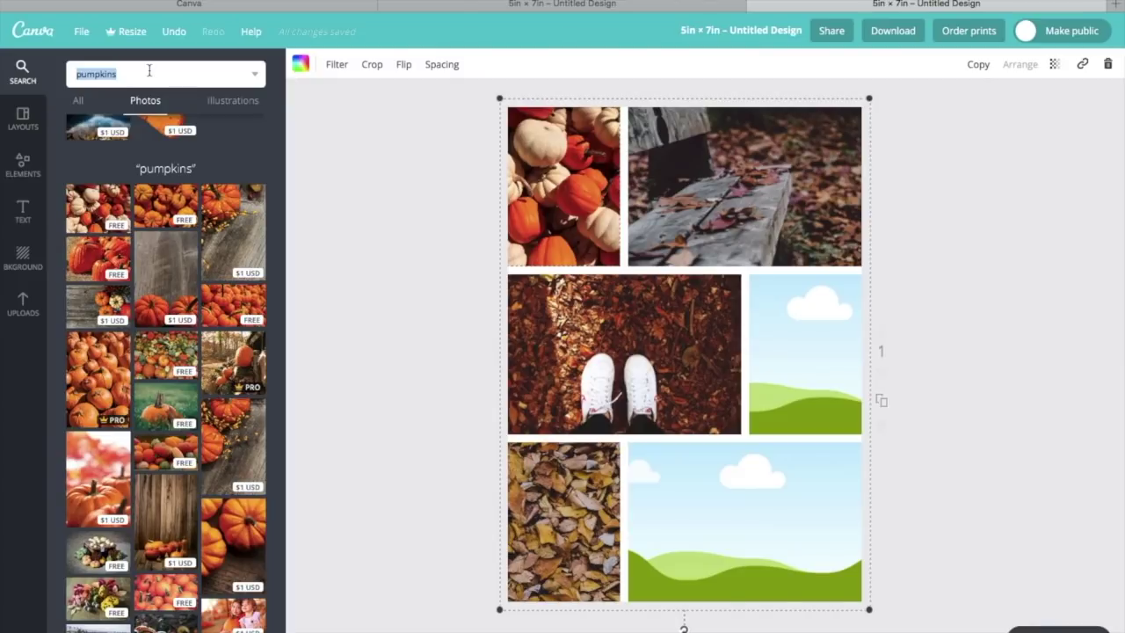
pyautogui.write('books')
pyautogui.press('Return')
pyautogui.scroll(-2, 100, 231)
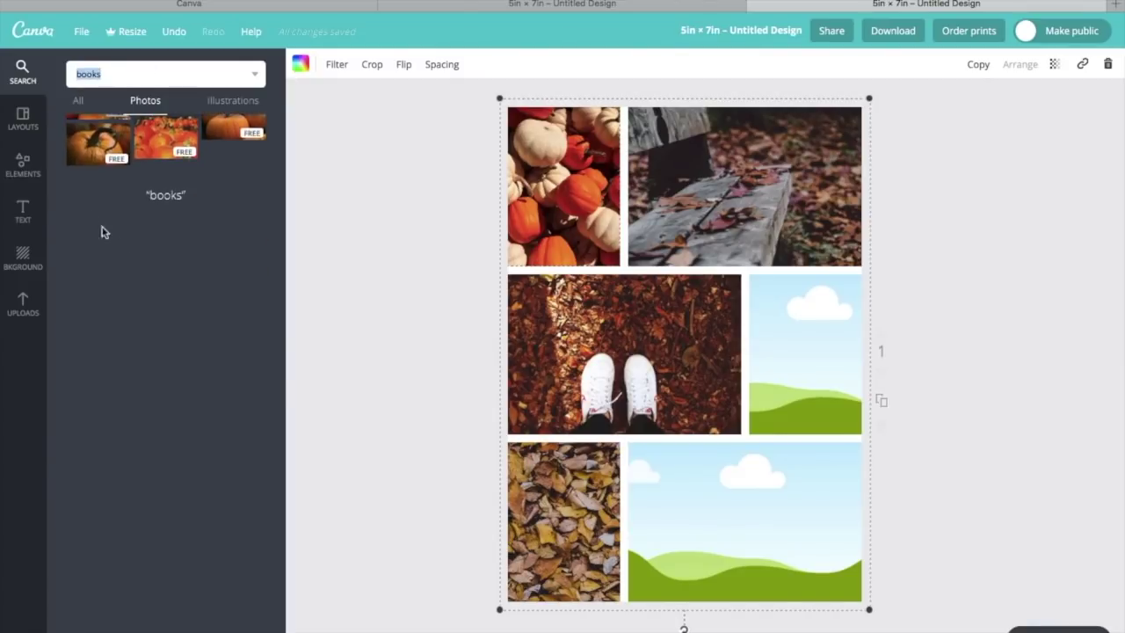
pyautogui.scroll(-2, 214, 453)
pyautogui.scroll(-3, 215, 456)
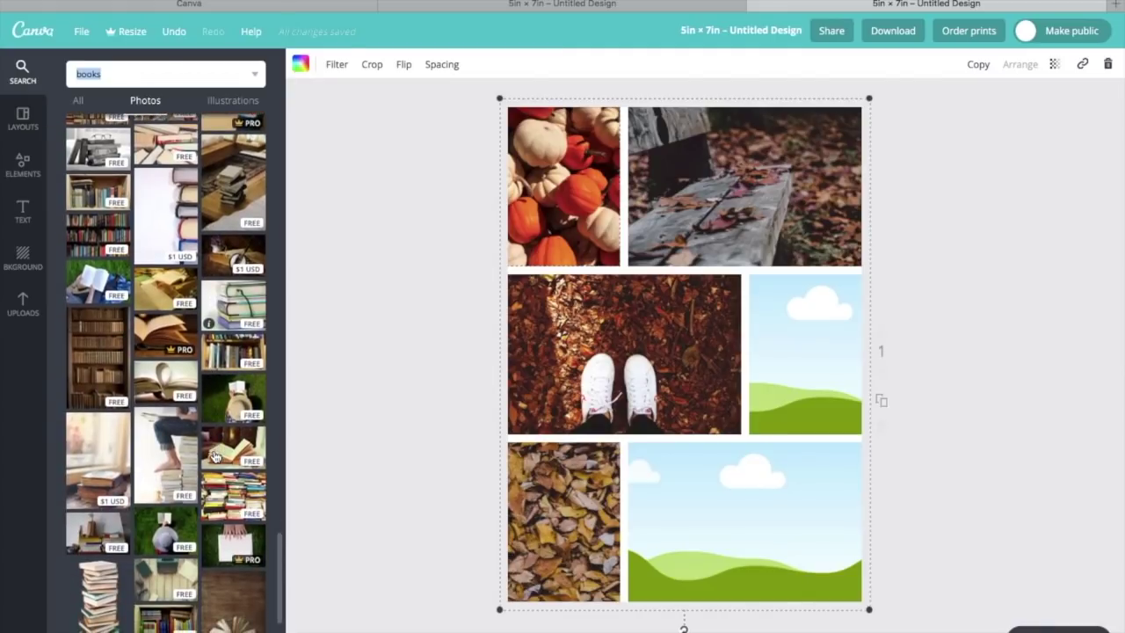
pyautogui.scroll(-1, 214, 456)
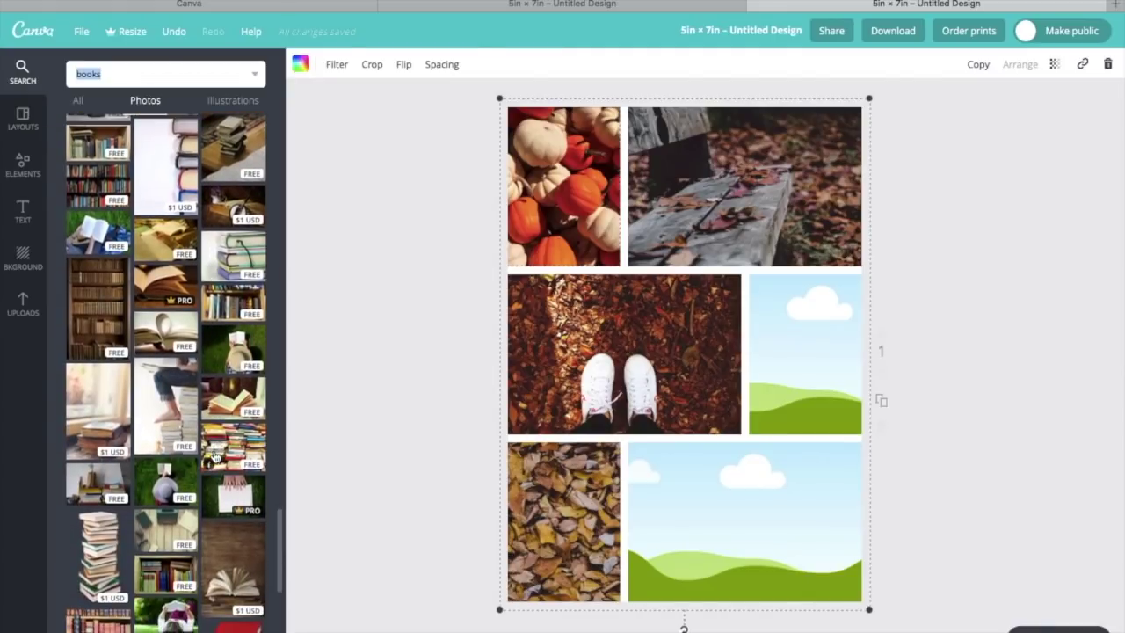
pyautogui.moveTo(235, 387); pyautogui.dragTo(655, 513)
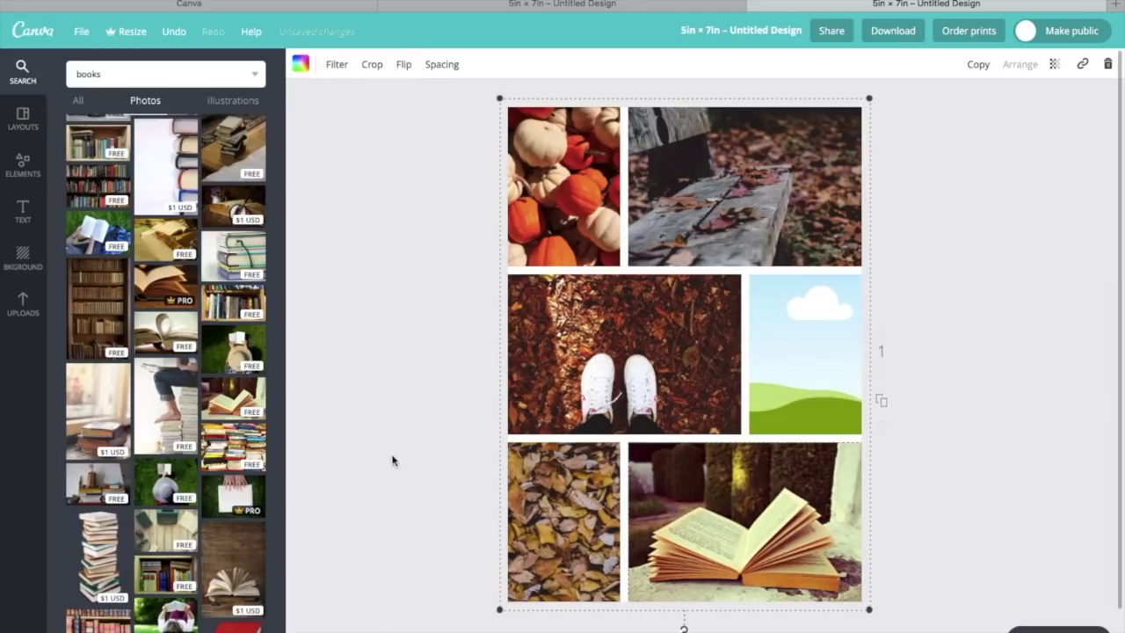
# - Replace the photo in the wide cell of the bottom row with the free photo of a plaid blanket, open book and tray
pyautogui.scroll(-5, 223, 403)
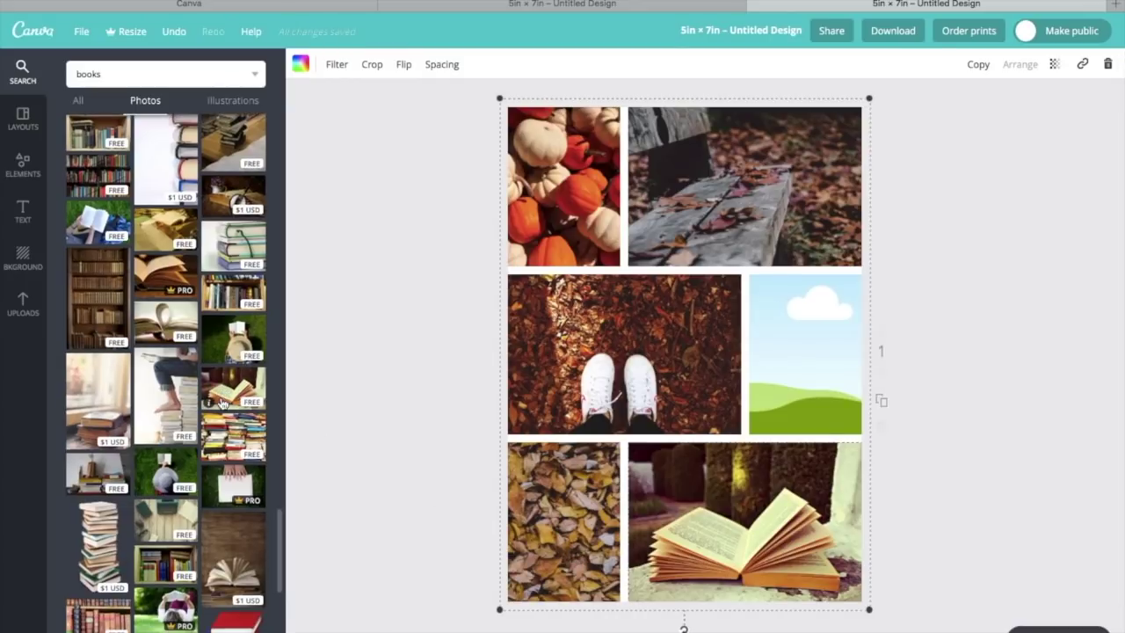
pyautogui.scroll(-1, 222, 403)
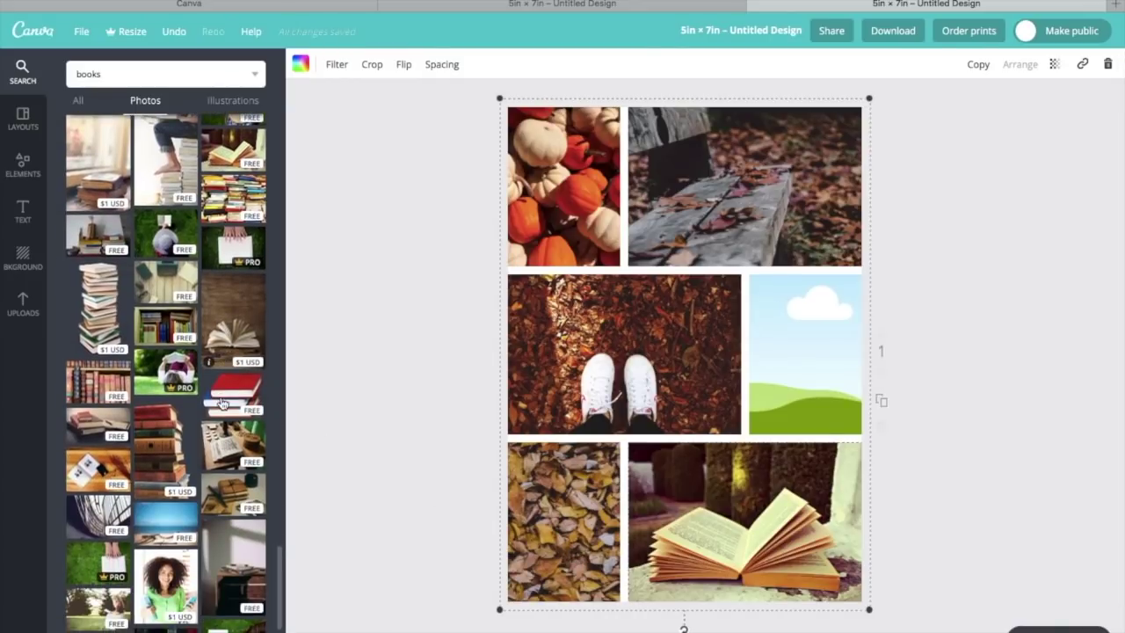
pyautogui.scroll(-1, 222, 403)
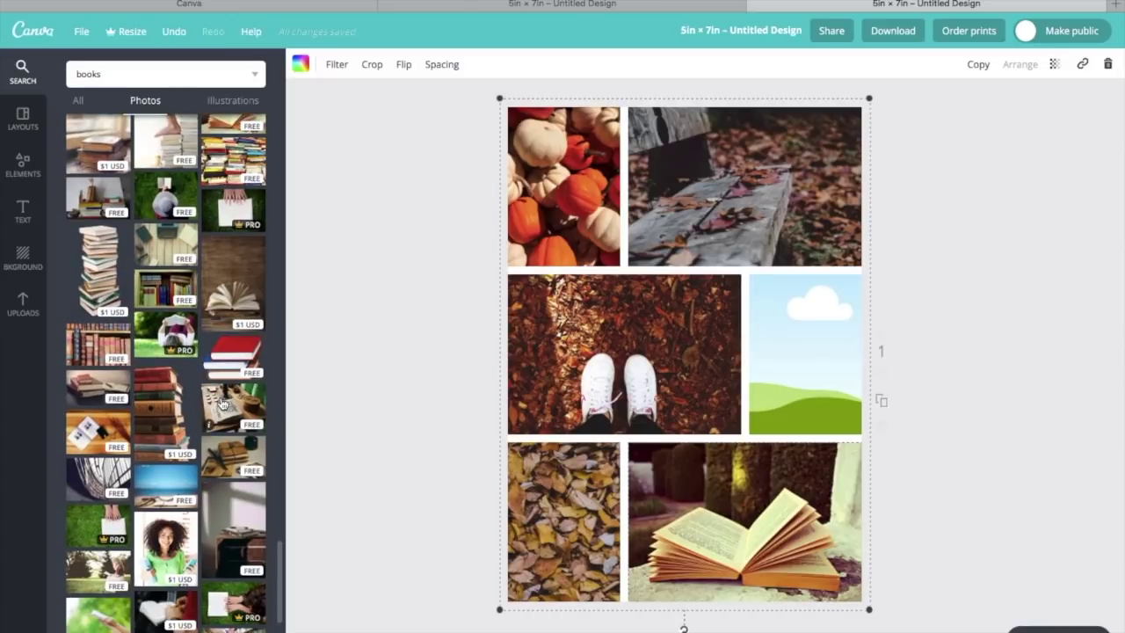
pyautogui.scroll(-2, 222, 403)
pyautogui.scroll(-4, 222, 403)
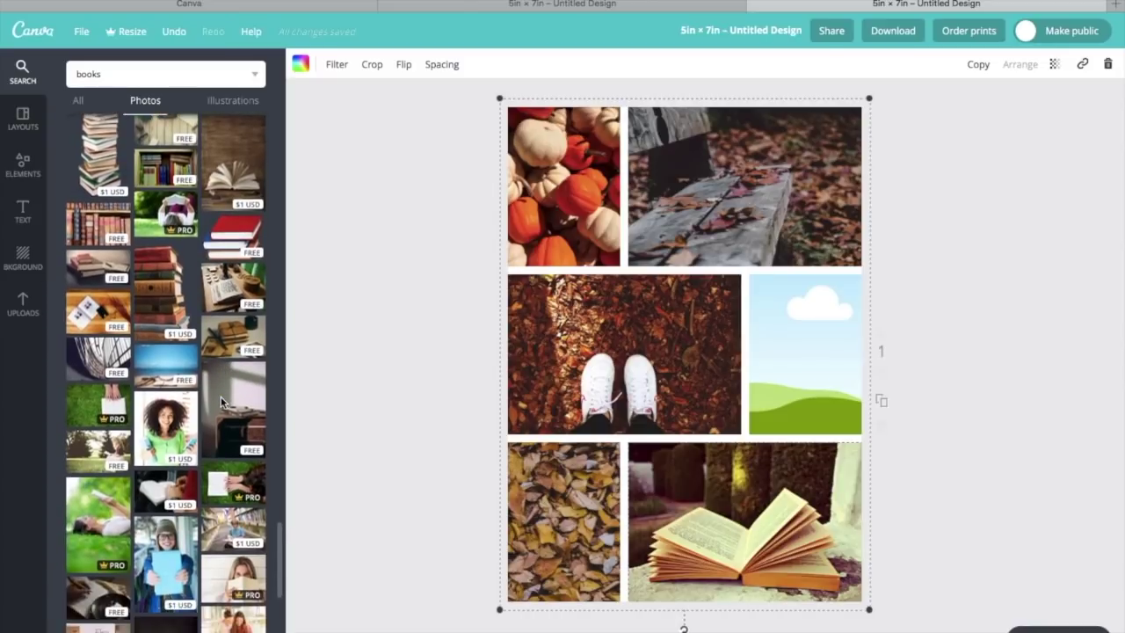
pyautogui.scroll(-4, 222, 403)
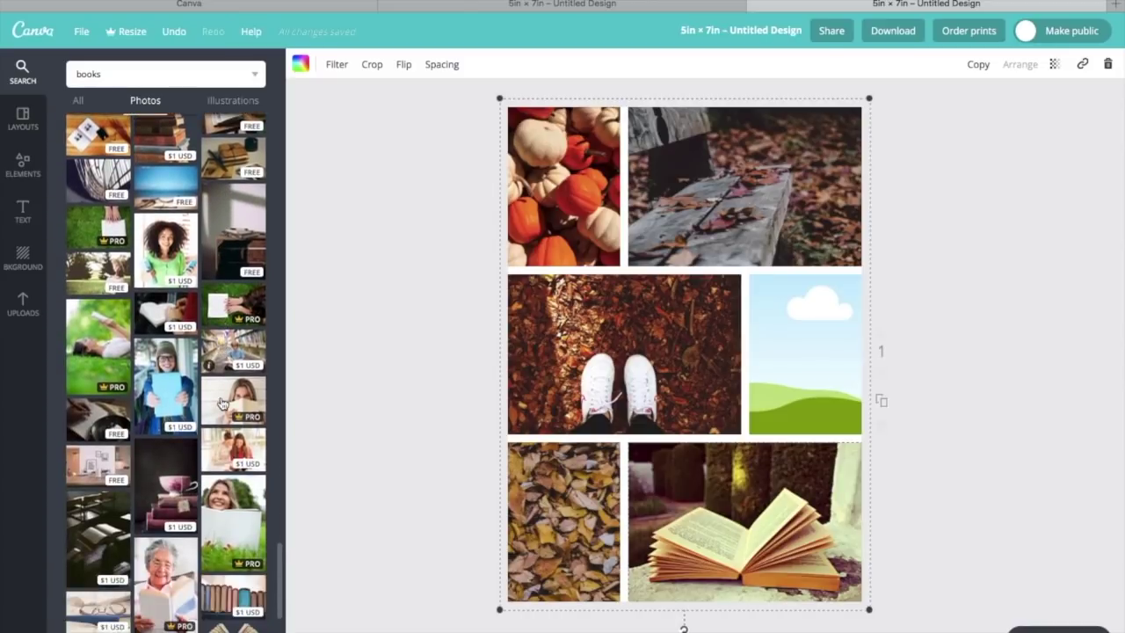
pyautogui.scroll(-9, 222, 403)
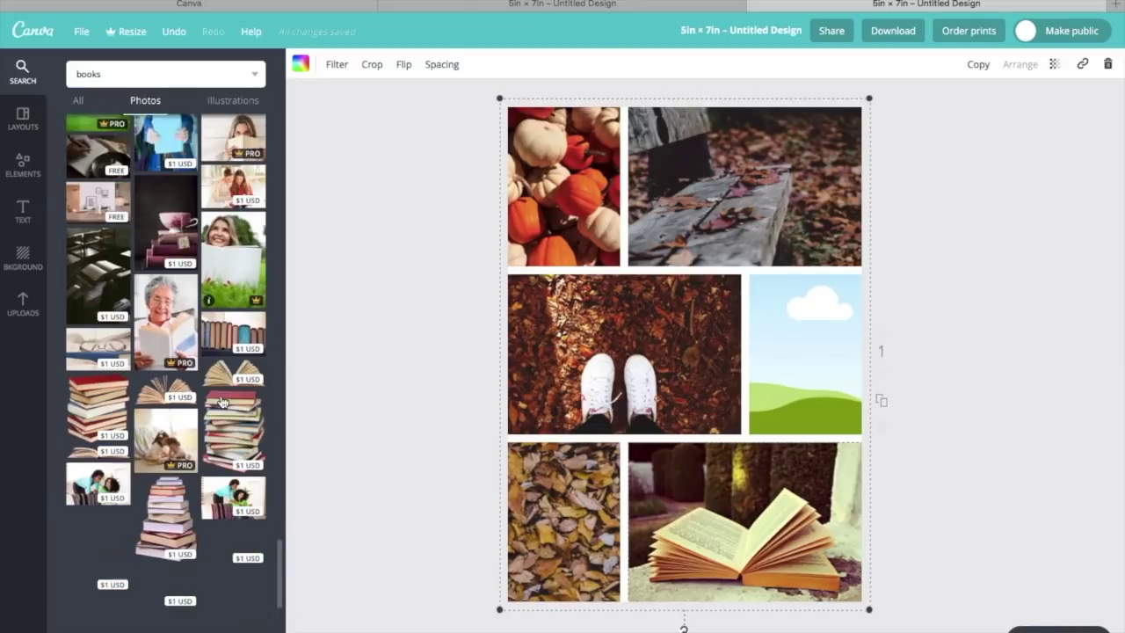
pyautogui.scroll(-6, 222, 404)
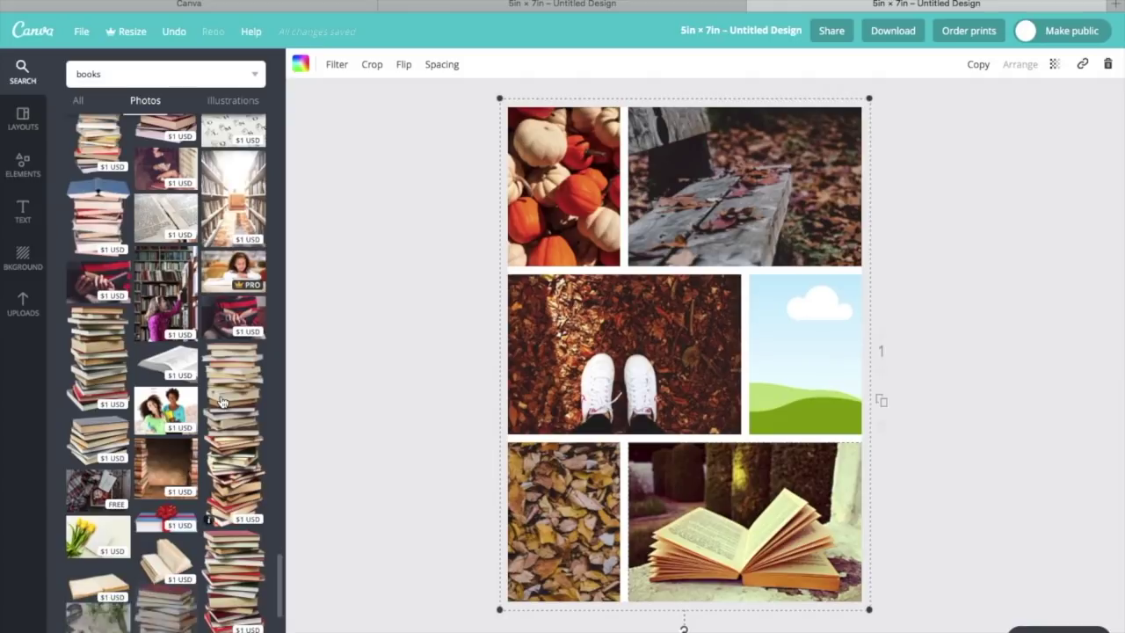
pyautogui.moveTo(111, 499); pyautogui.dragTo(686, 503)
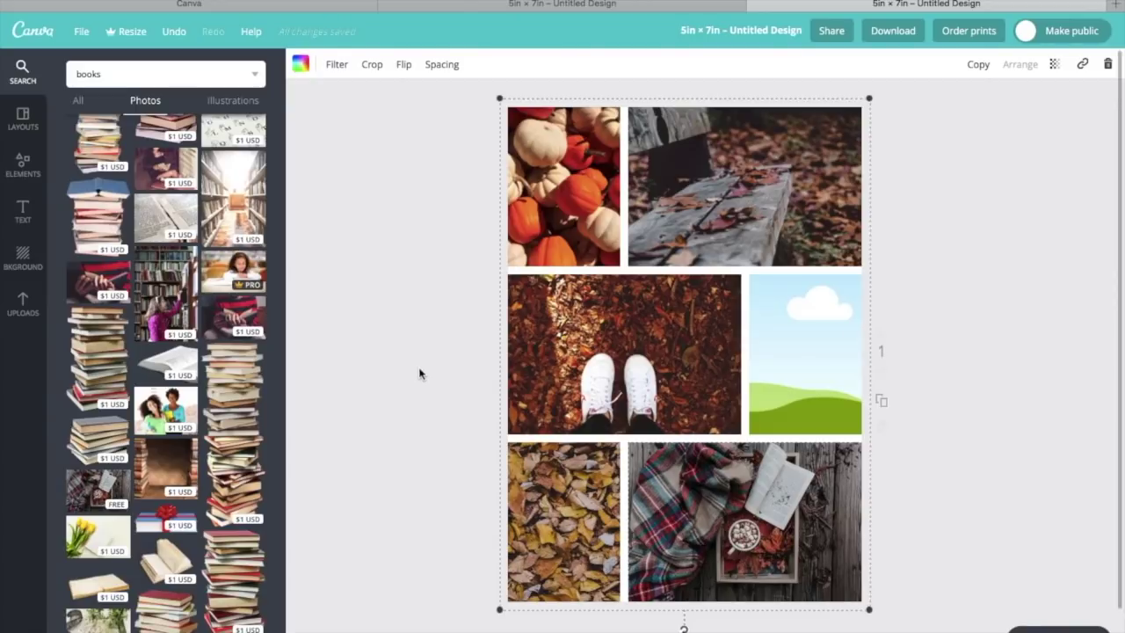
# - Search the photos for "latte" and place the free overhead photo of a coffee cup with spoon in the narrow cell of the middle row
pyautogui.click(151, 72)
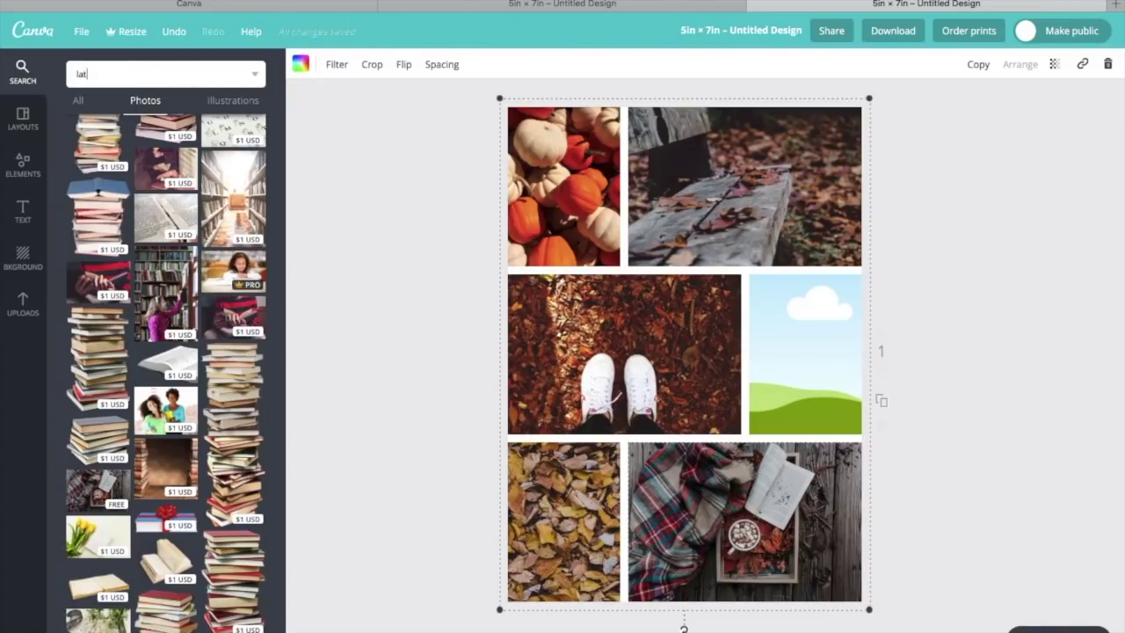
pyautogui.press('Return')
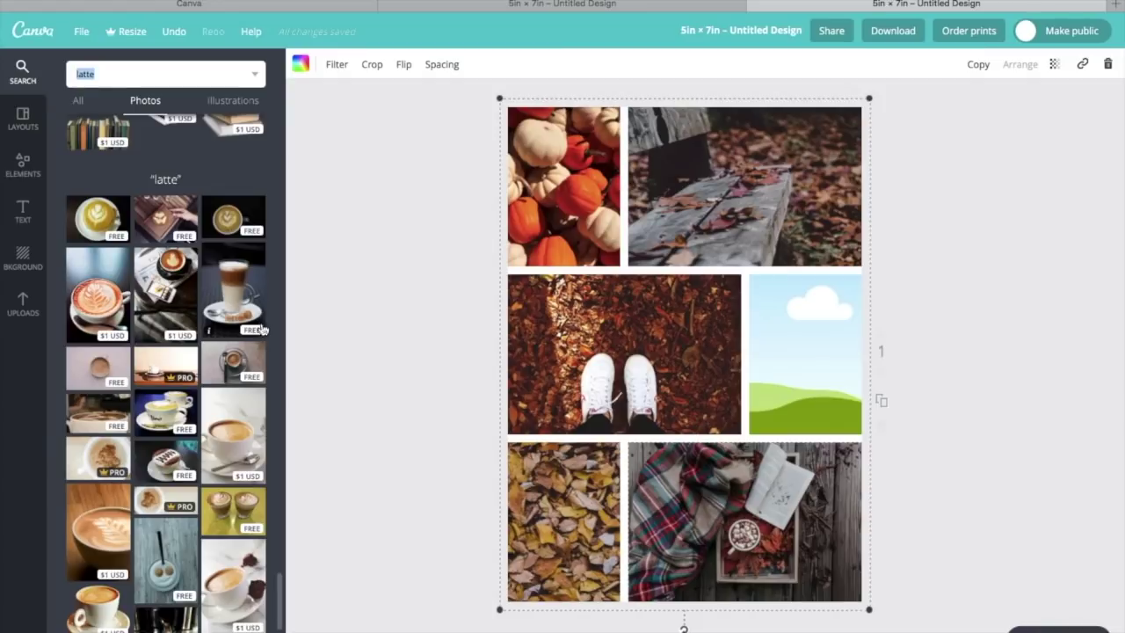
pyautogui.moveTo(236, 367); pyautogui.dragTo(765, 376)
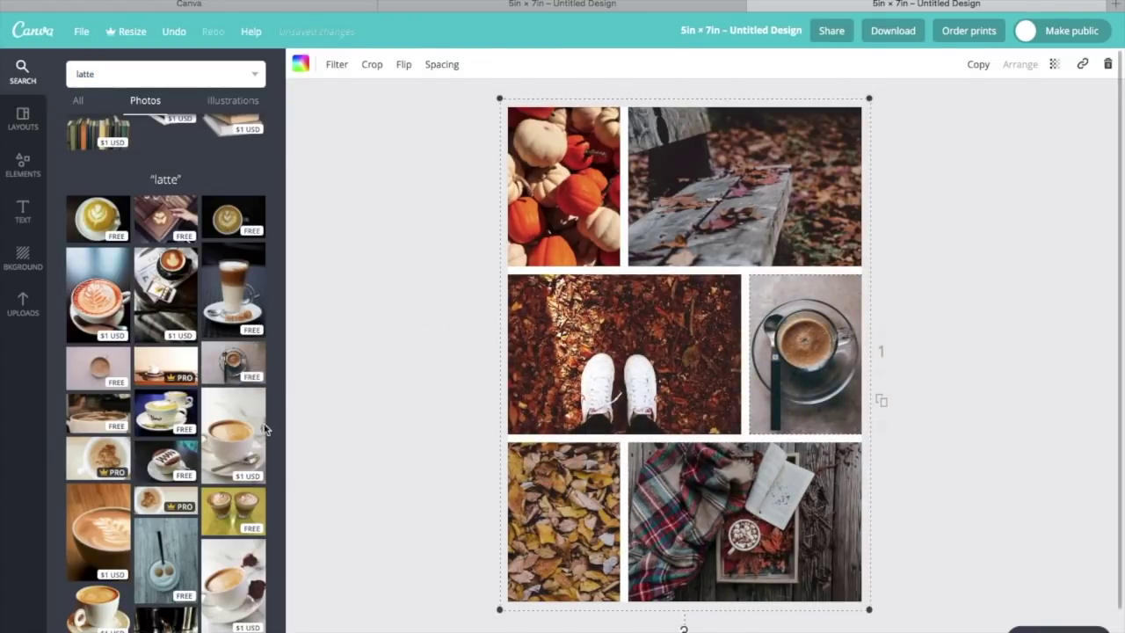
# - Search the photos for "coffee" and replace the narrow middle-row cell's photo with the free heart latte in a blue cup
pyautogui.scroll(-1, 234, 472)
pyautogui.scroll(-3, 234, 472)
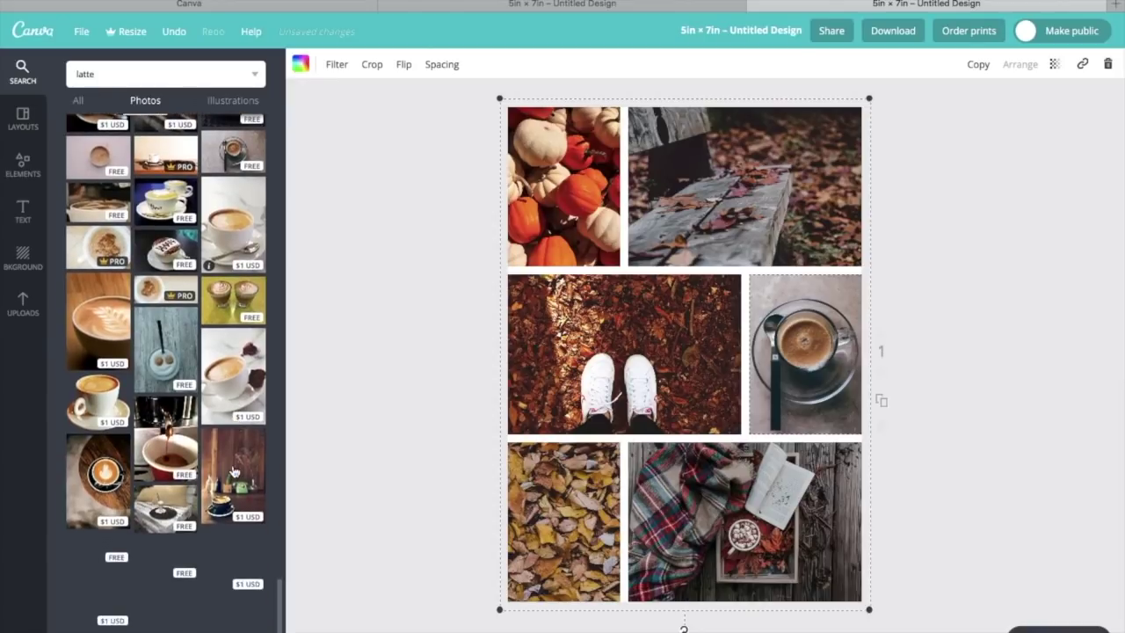
pyautogui.scroll(-2, 232, 472)
pyautogui.scroll(-2, 232, 463)
pyautogui.scroll(-2, 232, 470)
pyautogui.scroll(-2, 233, 472)
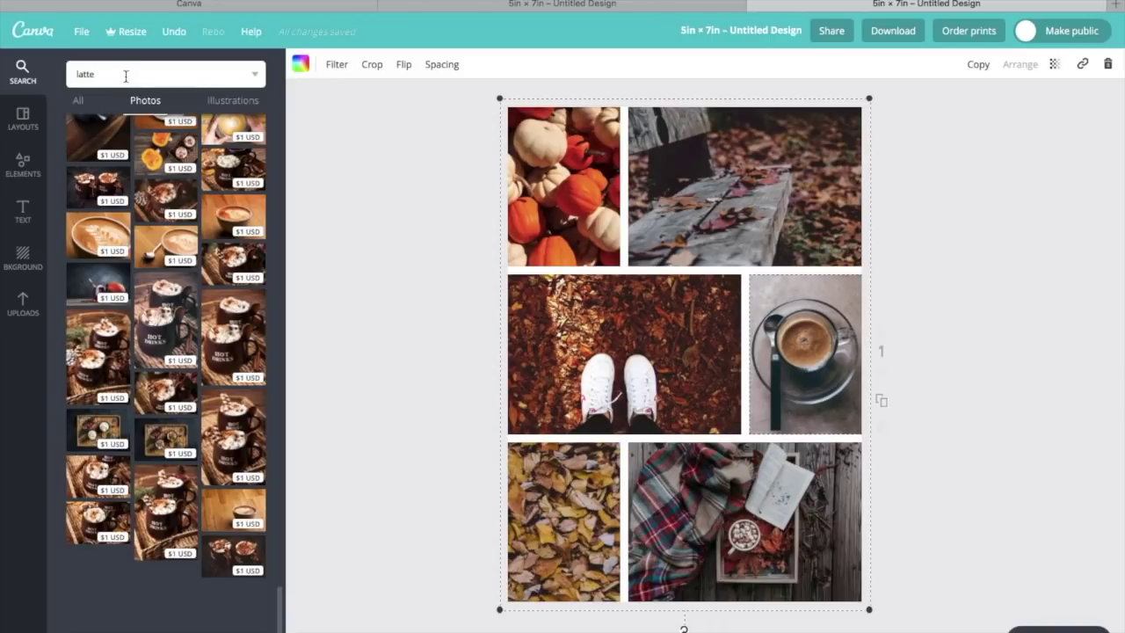
pyautogui.doubleClick(125, 76)
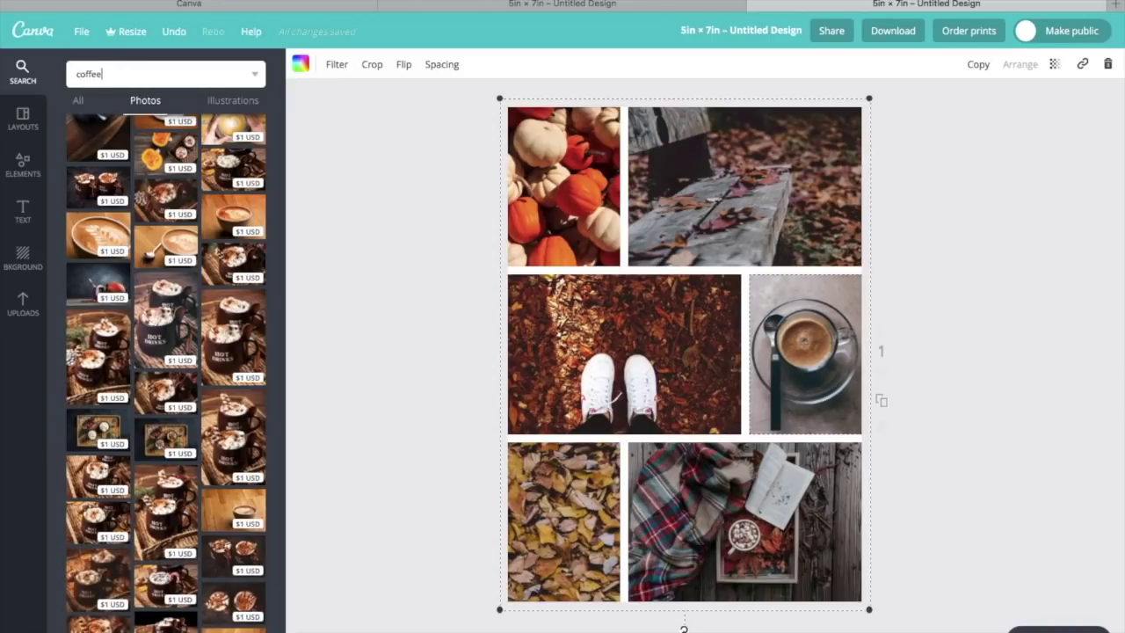
pyautogui.write('coffee')
pyautogui.press('Return')
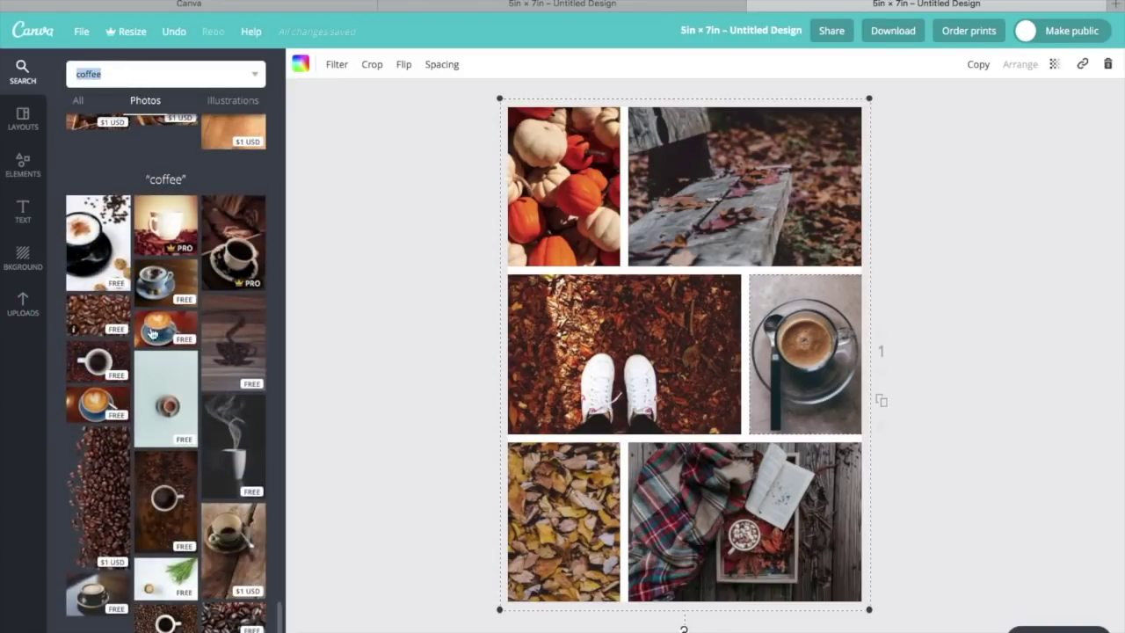
pyautogui.click(103, 407)
pyautogui.moveTo(770, 342); pyautogui.dragTo(792, 382)
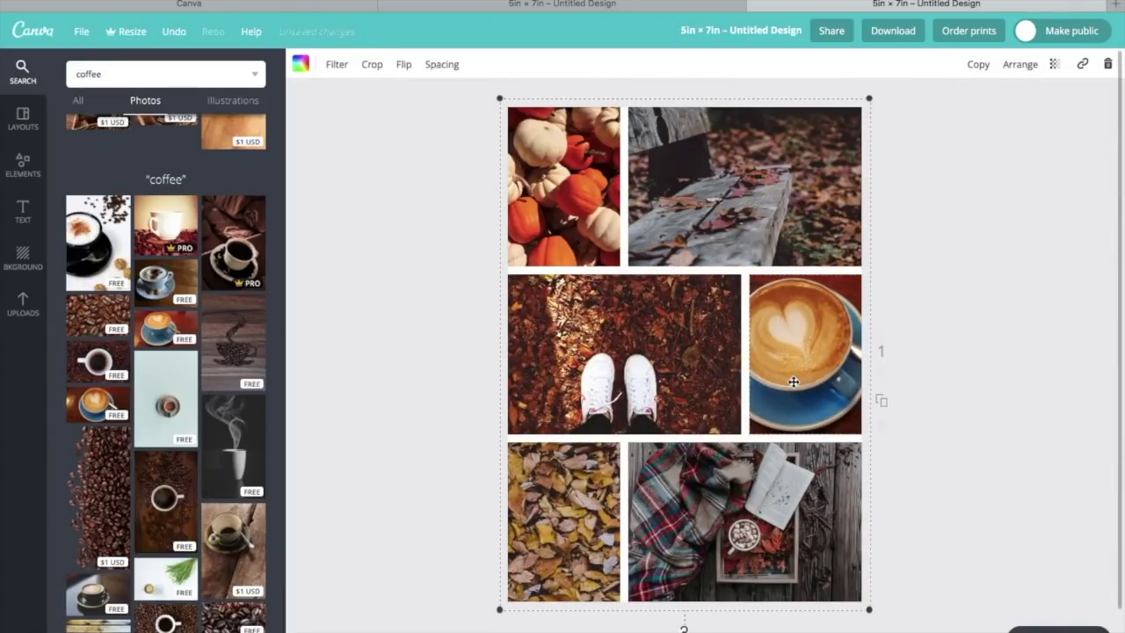
# - Reposition the latte photo within its cell so the cup sits centred, and deselect the grid
pyautogui.doubleClick(793, 382)
pyautogui.moveTo(813, 360)
pyautogui.mouseDown()
pyautogui.moveTo(791, 360)
pyautogui.moveTo(813, 362)
pyautogui.mouseUp()
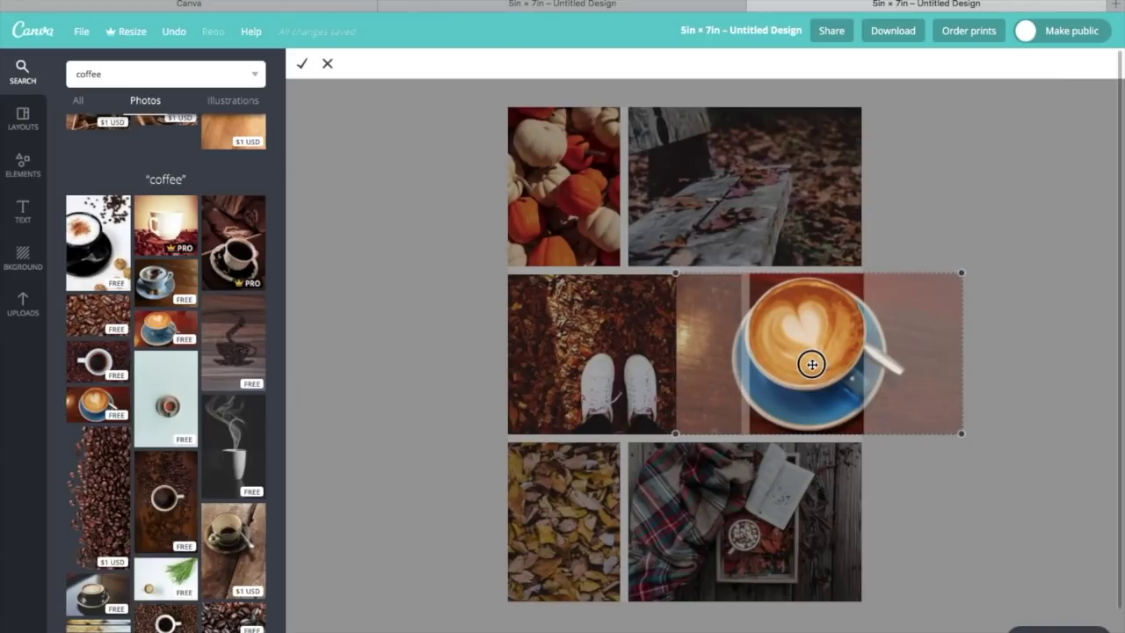
pyautogui.click(301, 63)
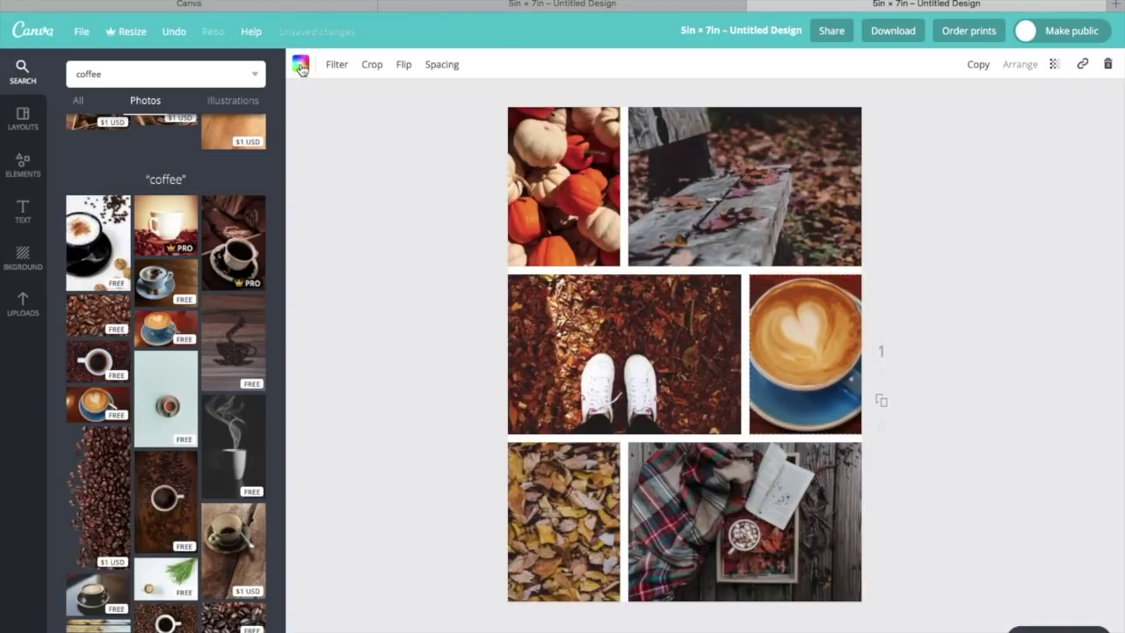
pyautogui.click(394, 282)
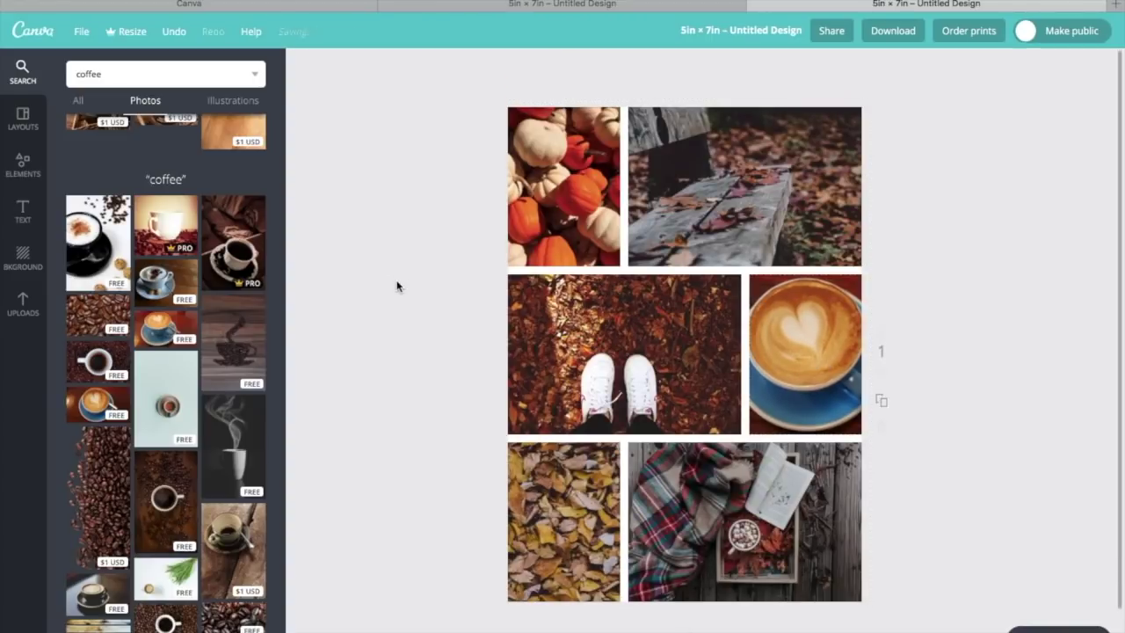
# - Title the design "Fall Dash" and download it with the PDF - Print file type
pyautogui.click(757, 32)
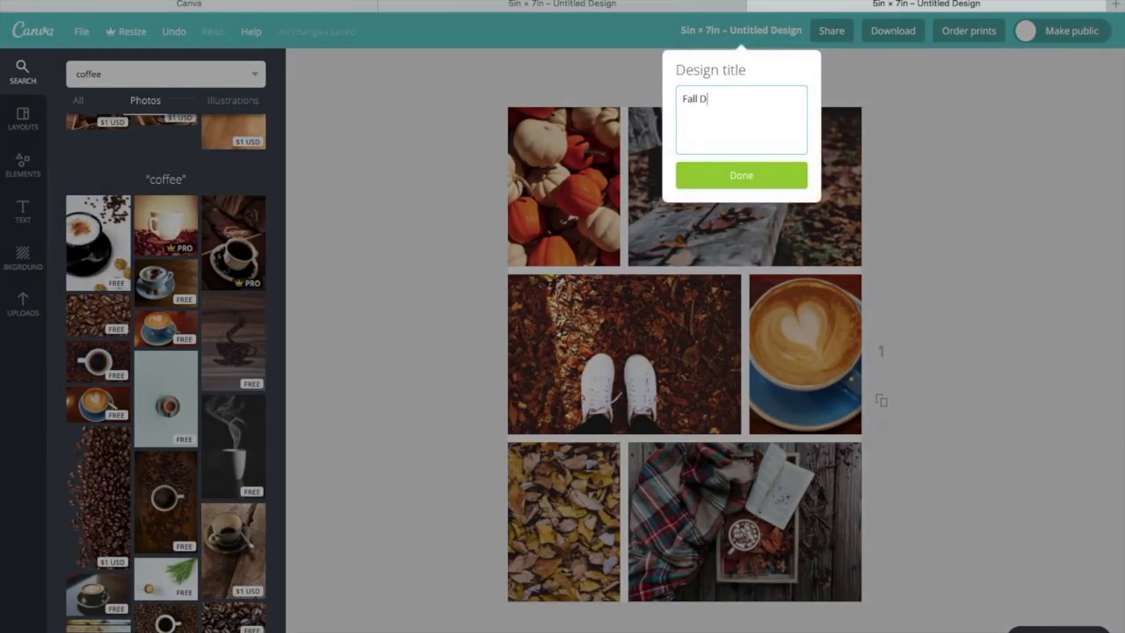
pyautogui.click(781, 174)
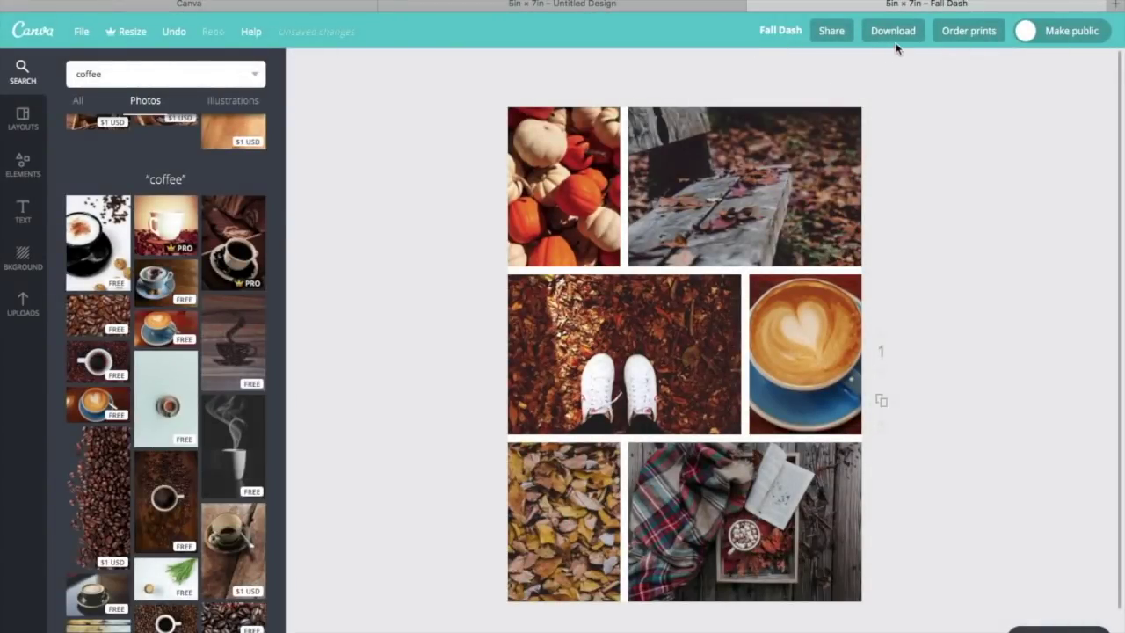
pyautogui.click(886, 33)
pyautogui.click(870, 102)
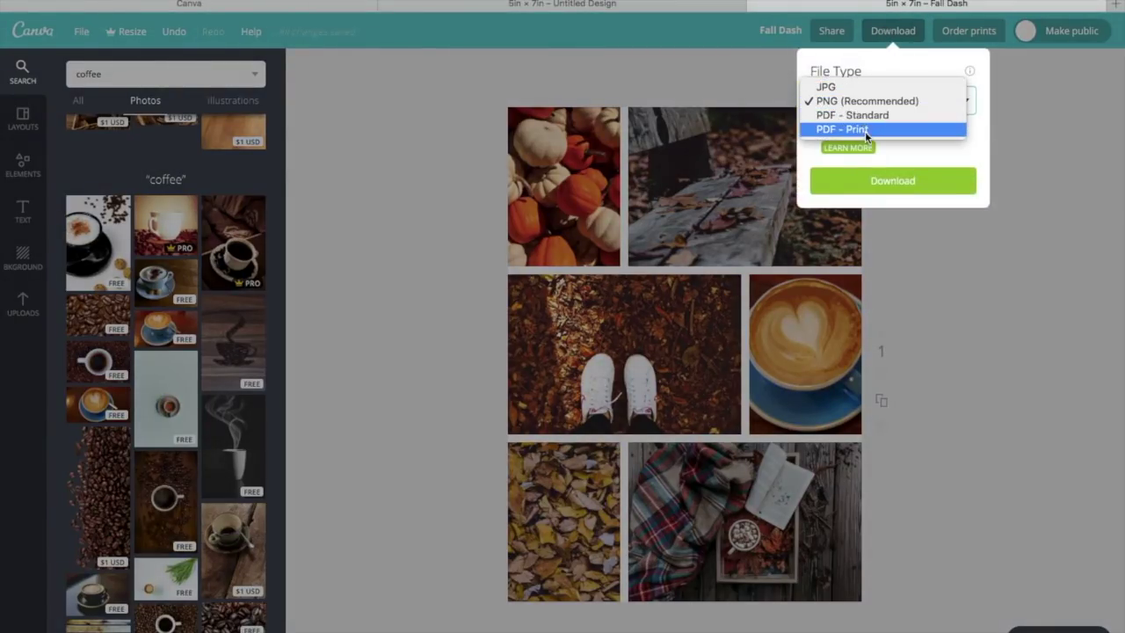
pyautogui.click(865, 130)
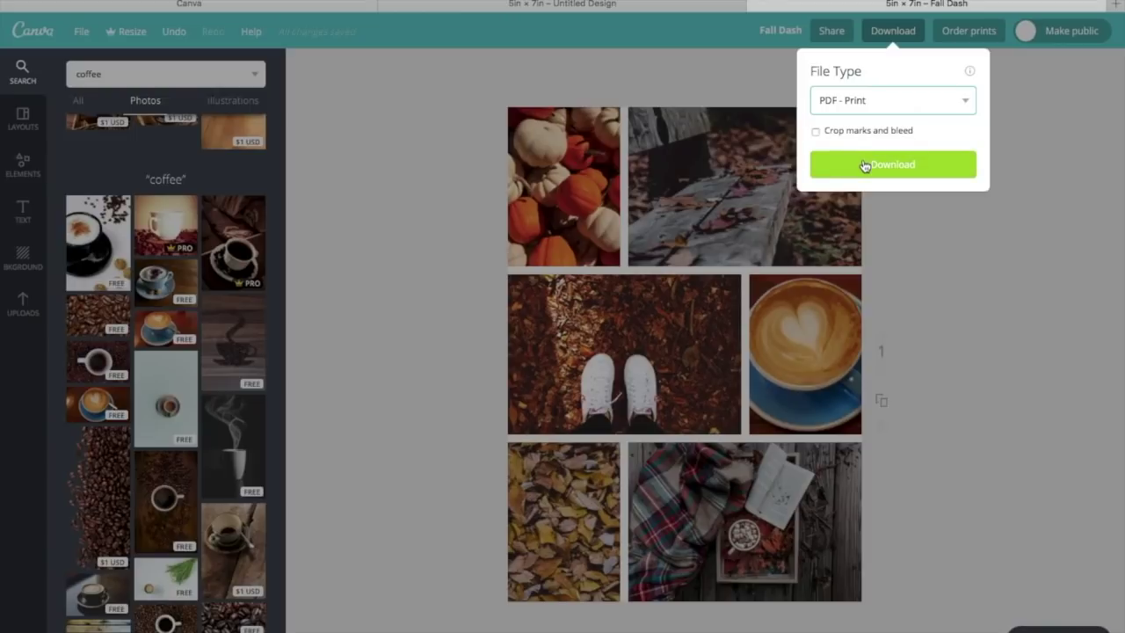
pyautogui.click(865, 166)
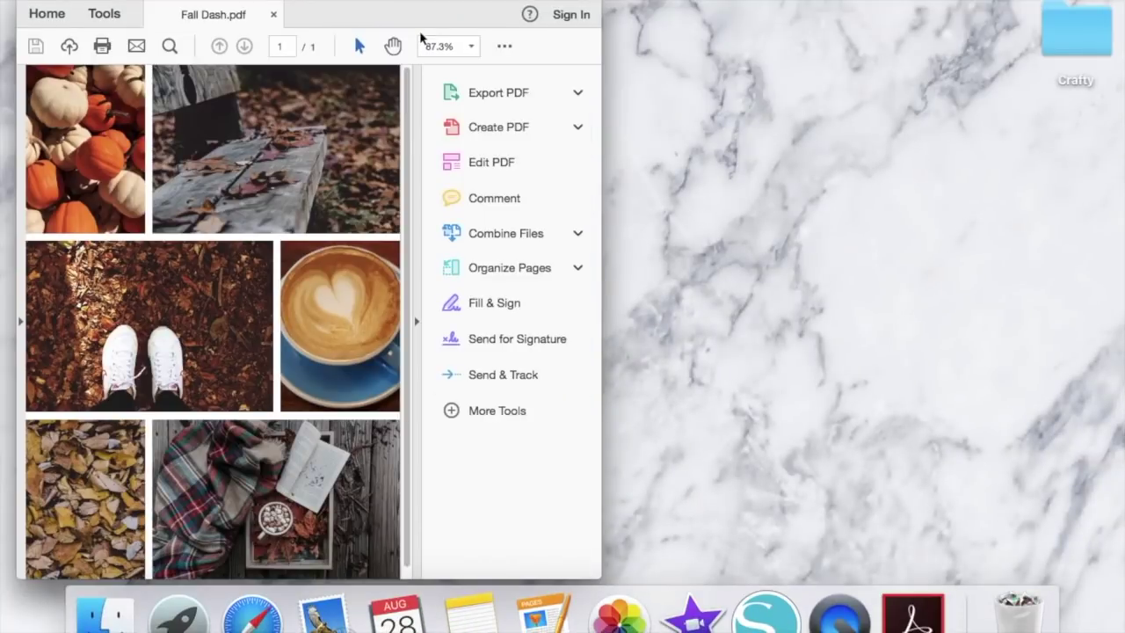
# - Locate the Print command for Fall Dash.pdf without printing, and close the PDF
pyautogui.click(151, 1)
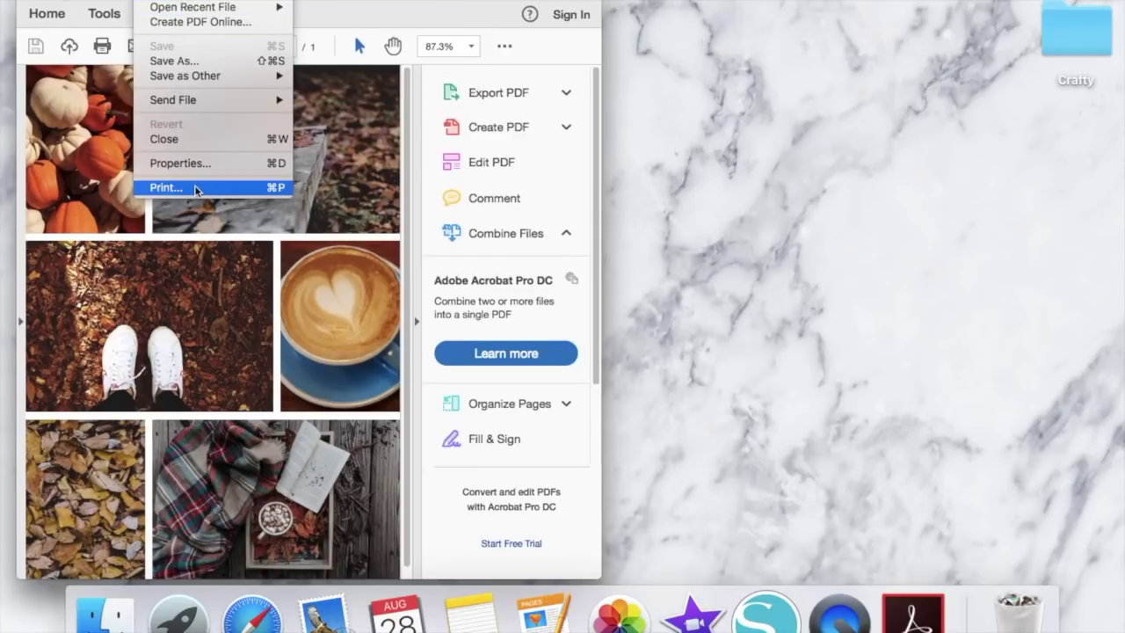
pyautogui.click(95, 7)
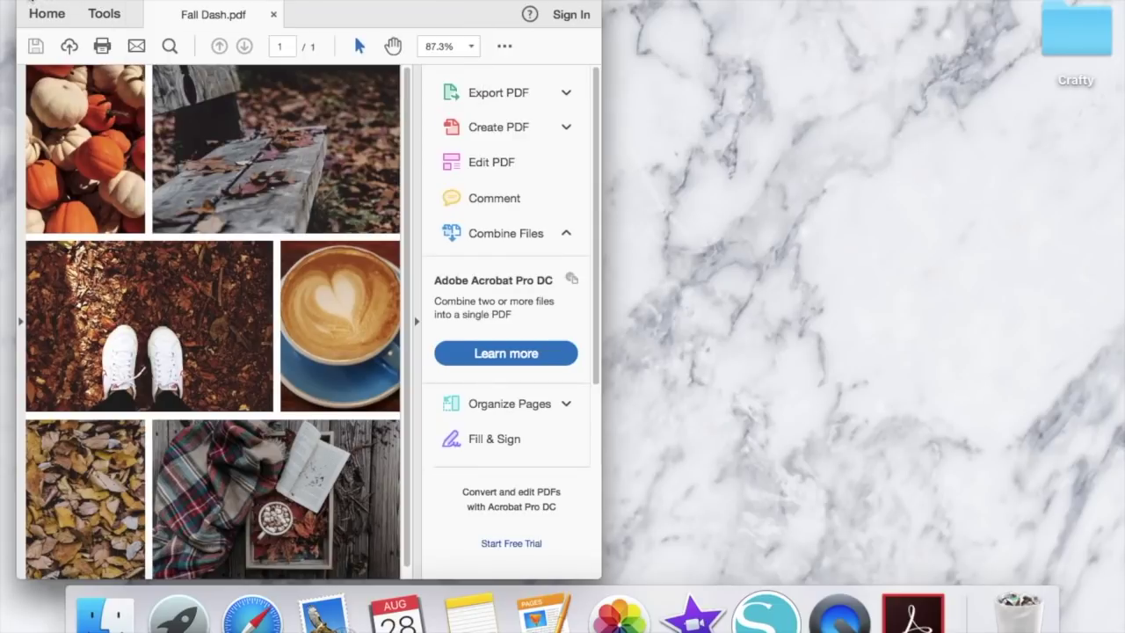
pyautogui.click(29, 3)
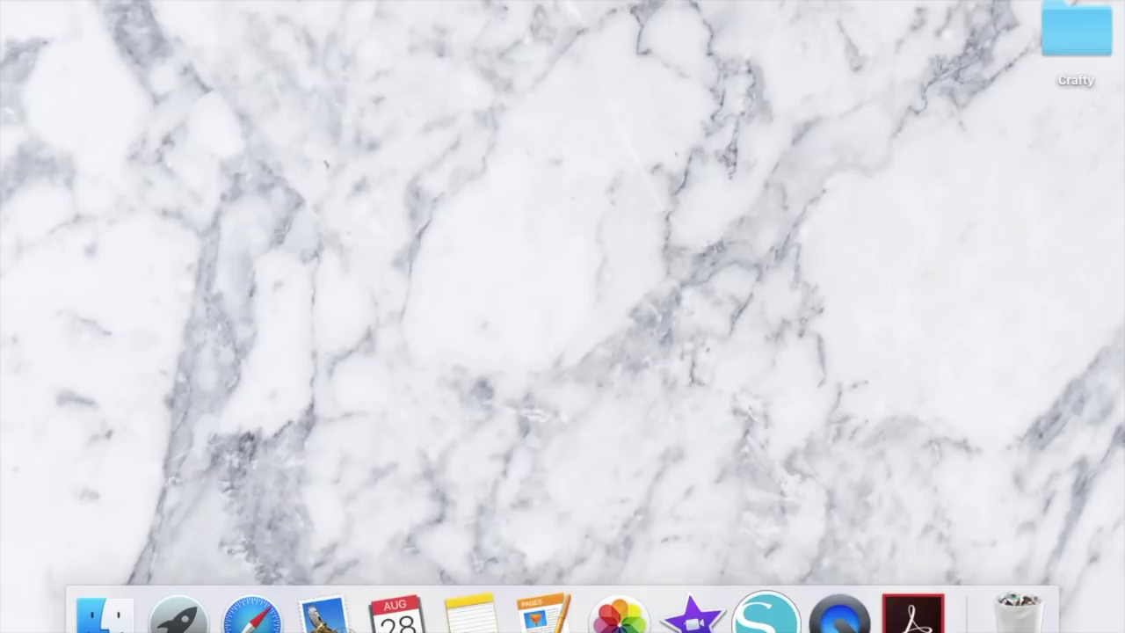
# - Switch back to Safari and return to the Fall Dash design, dismissing the download message and closing the spare untitled design's tab
pyautogui.click(264, 613)
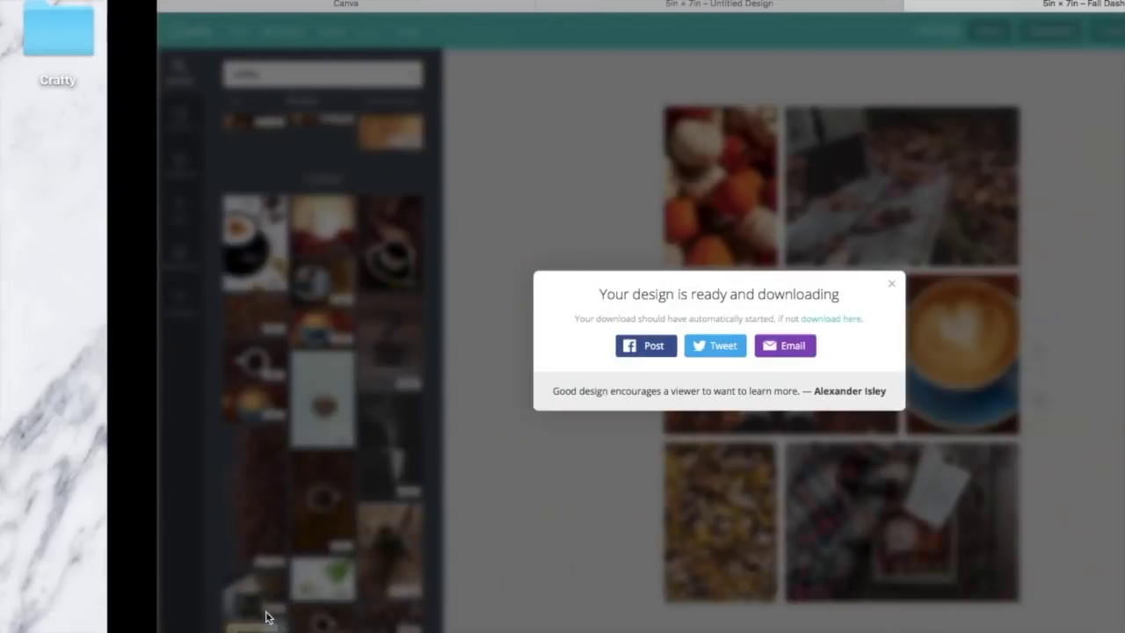
pyautogui.click(735, 286)
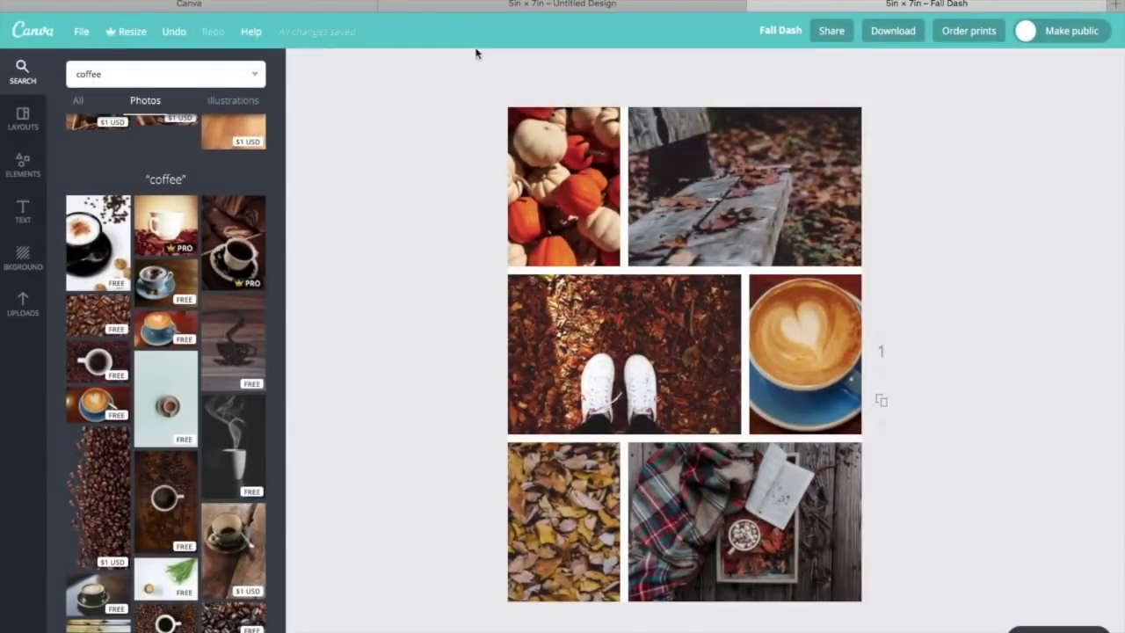
pyautogui.click(387, 4)
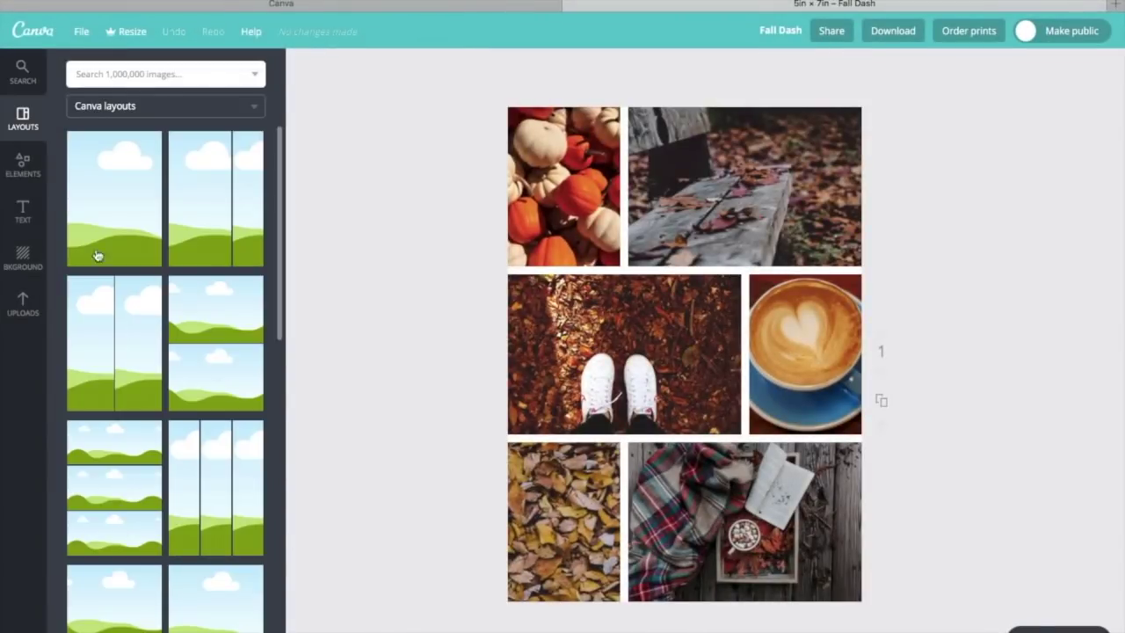
# - Add a solid square shape and resize it into a rectangle covering the bench photo, leaving a narrow even margin around it
pyautogui.click(19, 220)
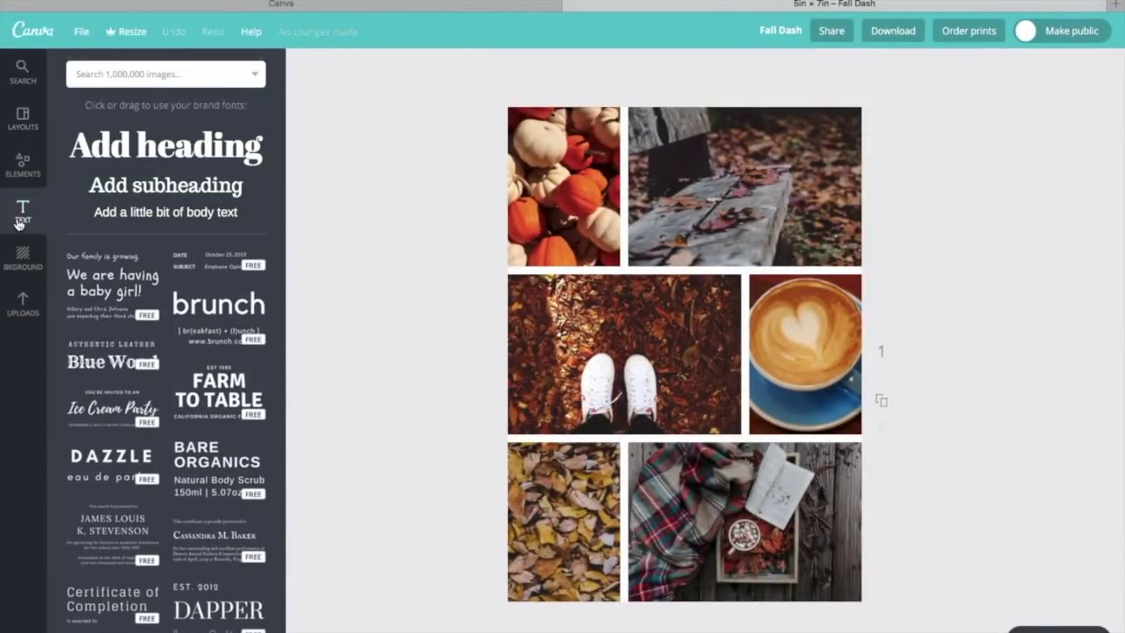
pyautogui.click(23, 167)
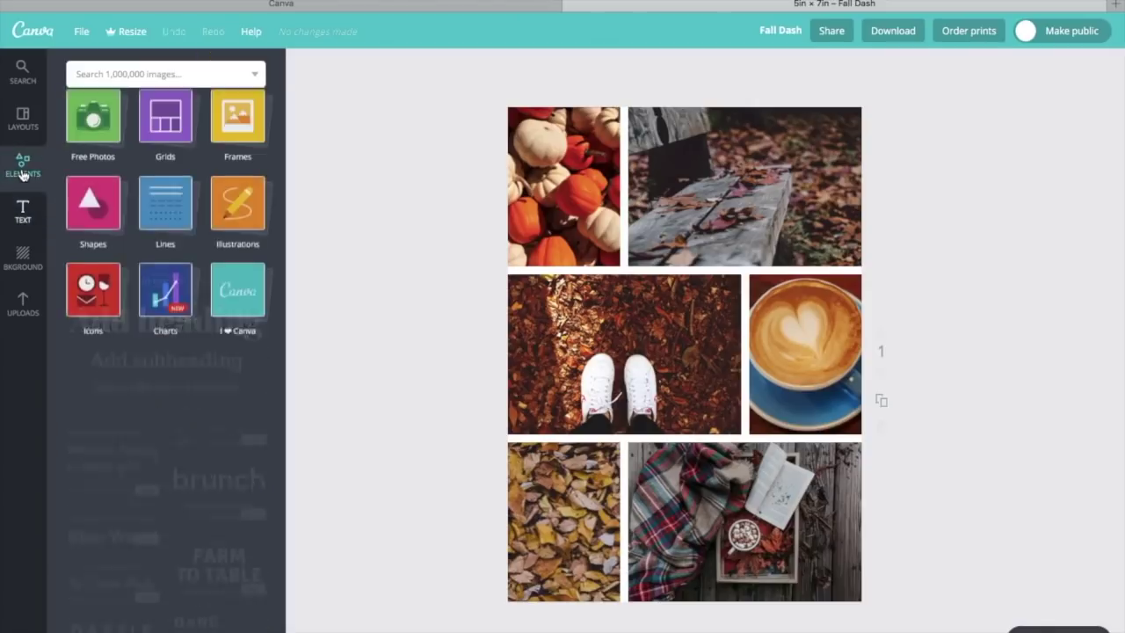
pyautogui.click(93, 221)
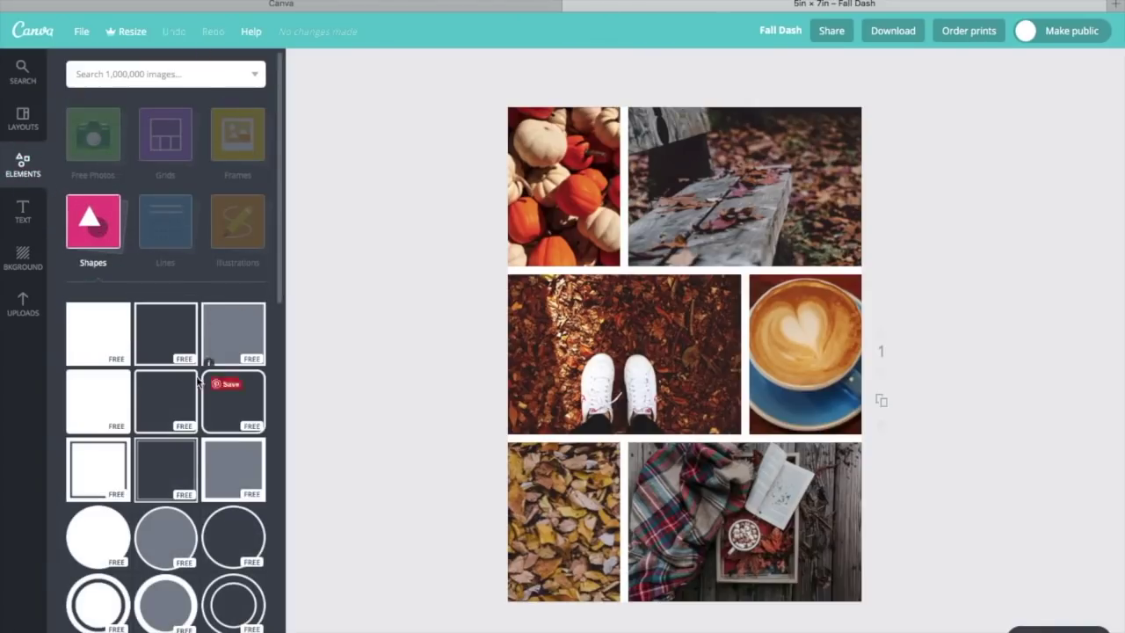
pyautogui.click(115, 335)
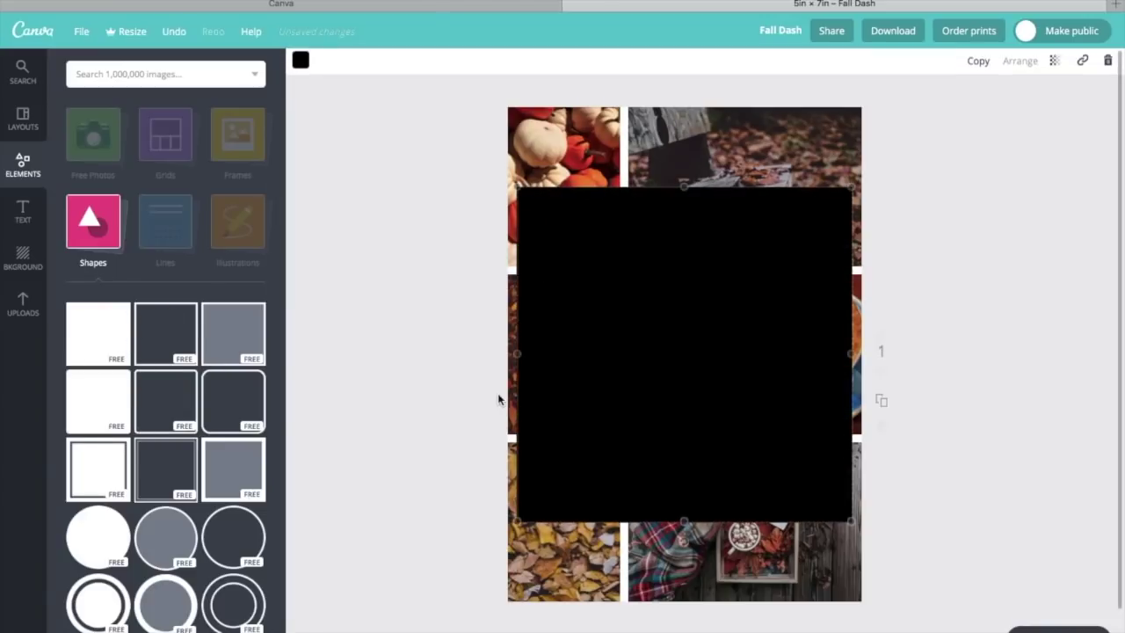
pyautogui.moveTo(519, 524); pyautogui.dragTo(639, 299)
pyautogui.moveTo(734, 254); pyautogui.dragTo(721, 181)
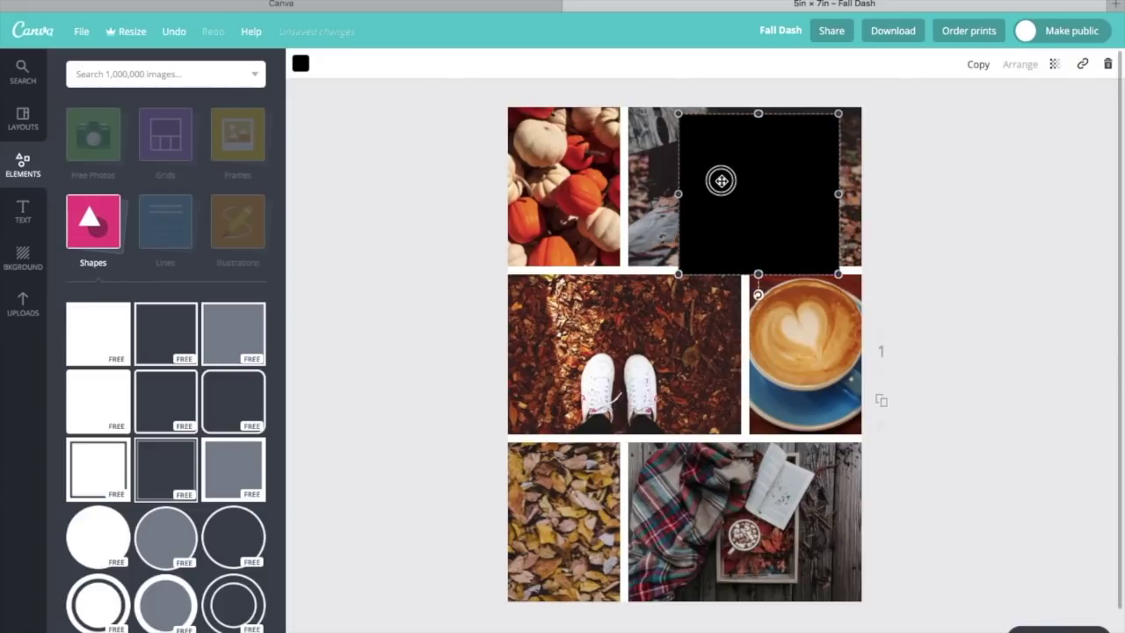
pyautogui.moveTo(758, 275); pyautogui.dragTo(757, 260)
pyautogui.moveTo(679, 187); pyautogui.dragTo(638, 183)
pyautogui.moveTo(844, 183); pyautogui.dragTo(849, 183)
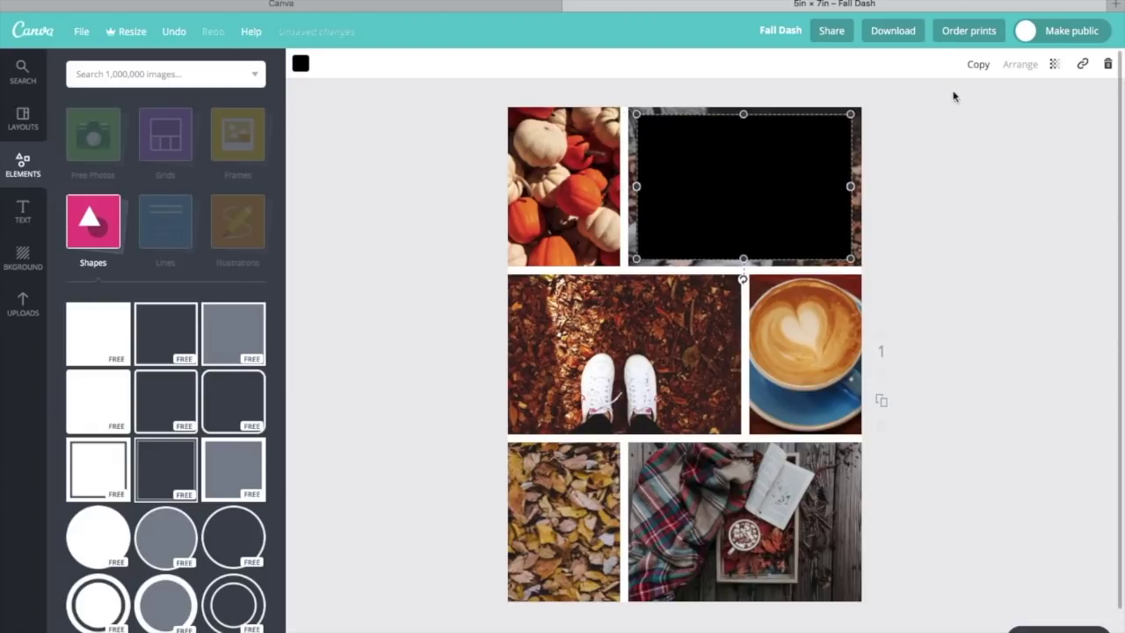
# - Set the rectangle's transparency to 54 and recolour it to the custom brown c3916a
pyautogui.click(1053, 65)
pyautogui.moveTo(1029, 107); pyautogui.dragTo(990, 106)
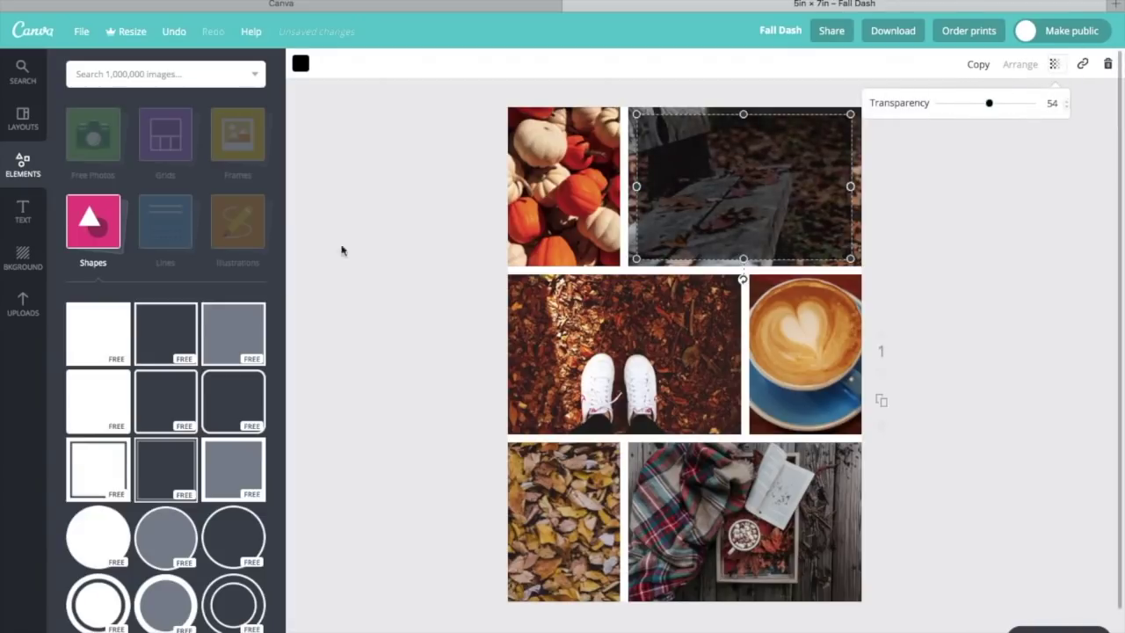
pyautogui.click(299, 68)
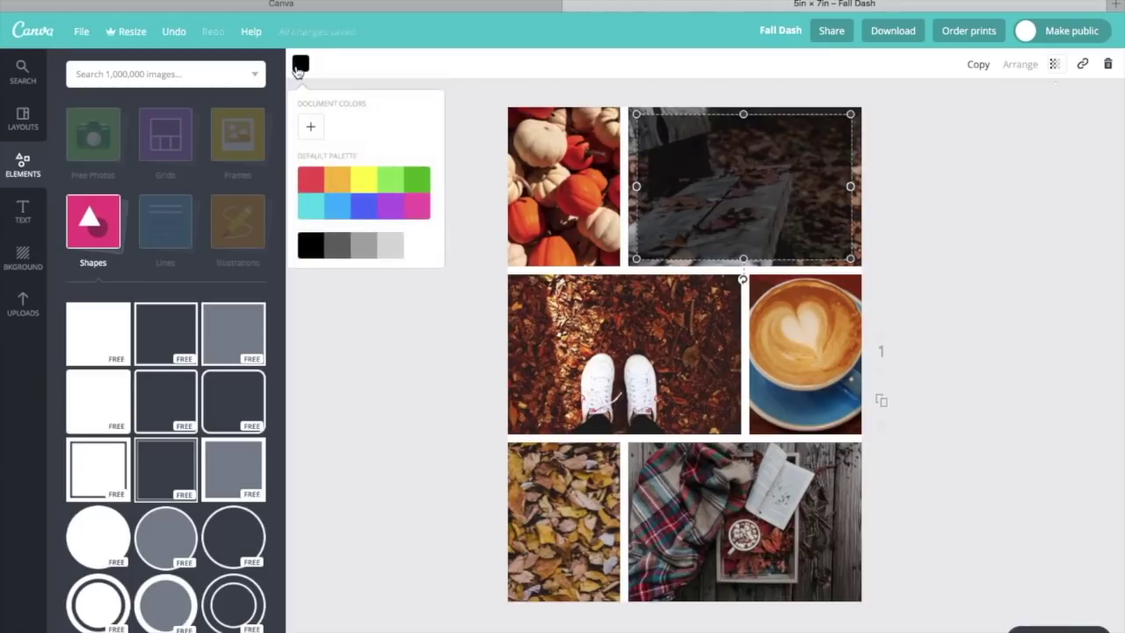
pyautogui.click(311, 127)
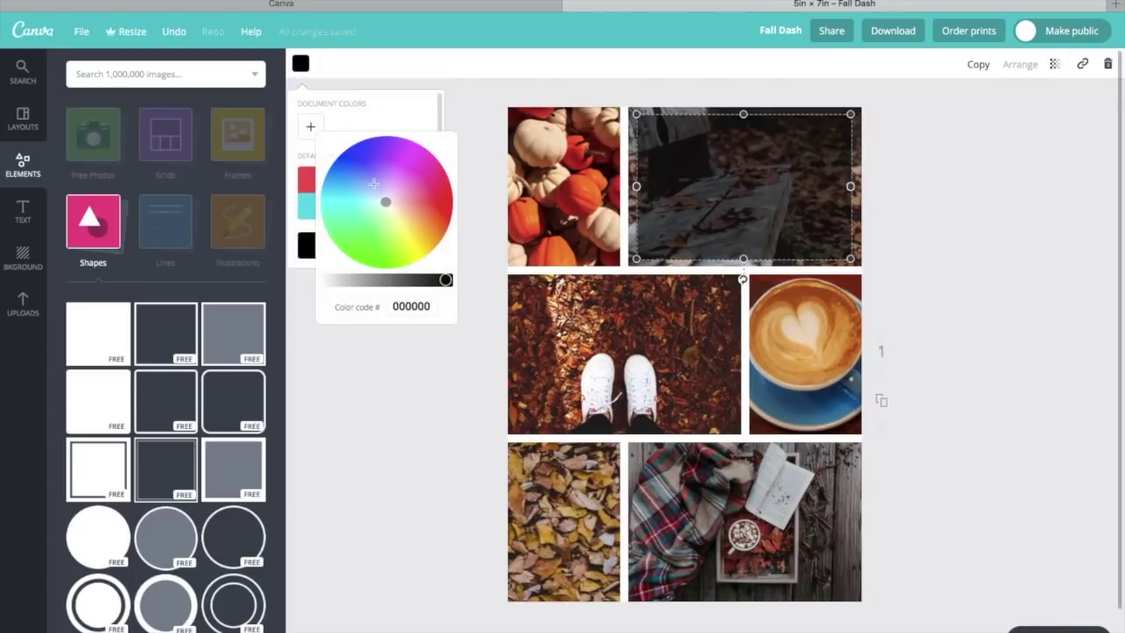
pyautogui.moveTo(405, 213)
pyautogui.mouseDown()
pyautogui.moveTo(418, 180)
pyautogui.moveTo(409, 214)
pyautogui.mouseUp()
pyautogui.click(372, 279)
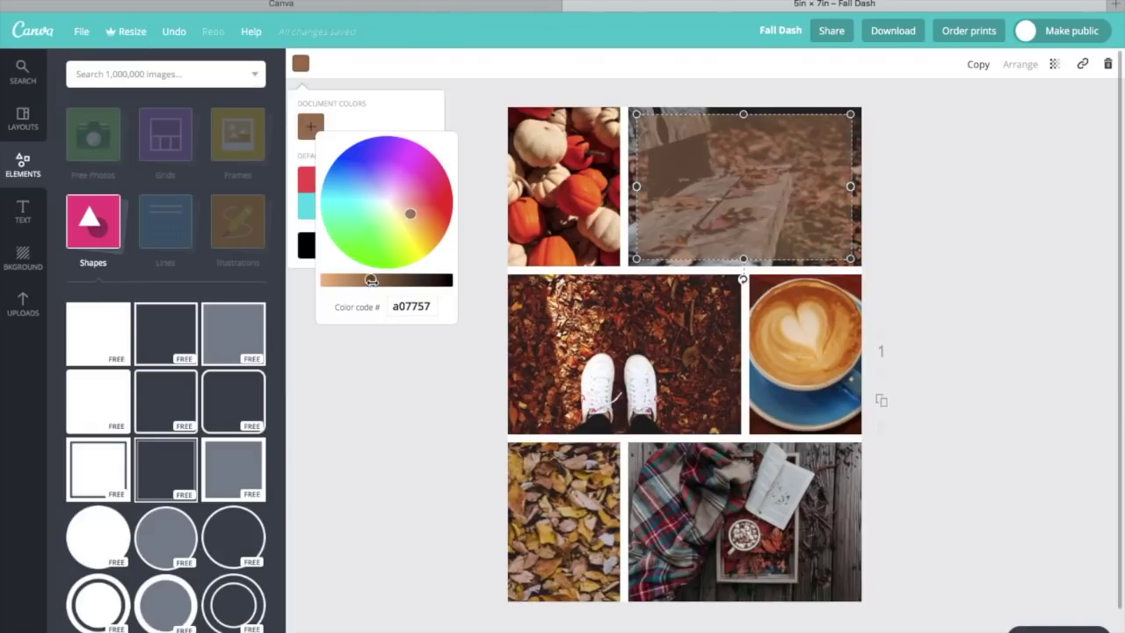
pyautogui.moveTo(367, 279); pyautogui.dragTo(353, 279)
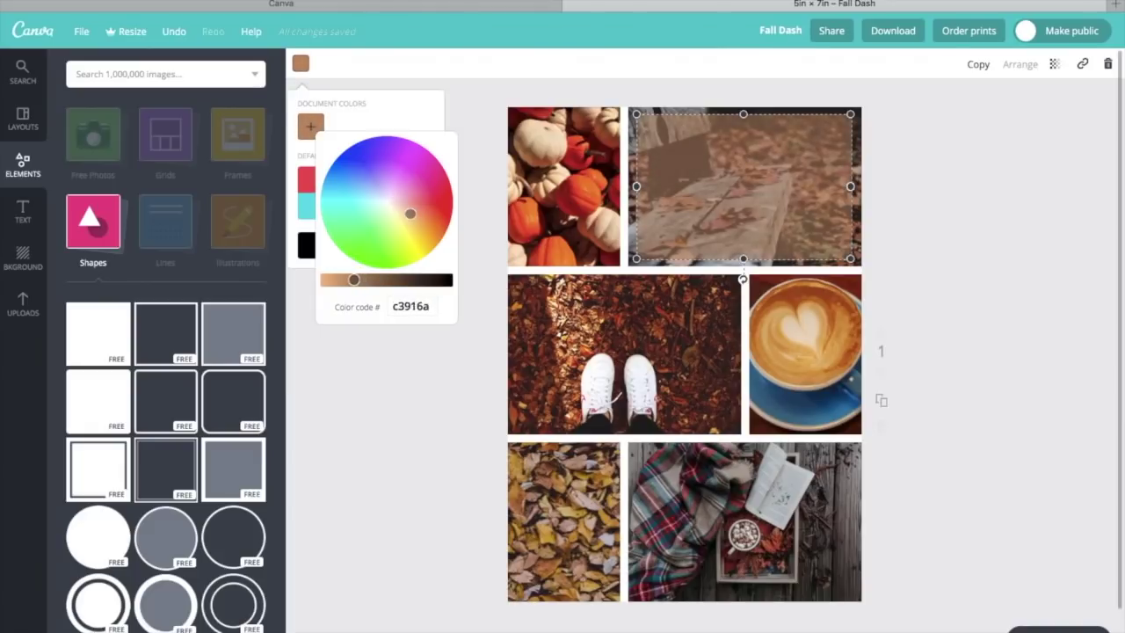
# - Set the brown rectangle's transparency to 62
pyautogui.click(1053, 65)
pyautogui.moveTo(994, 103); pyautogui.dragTo(997, 103)
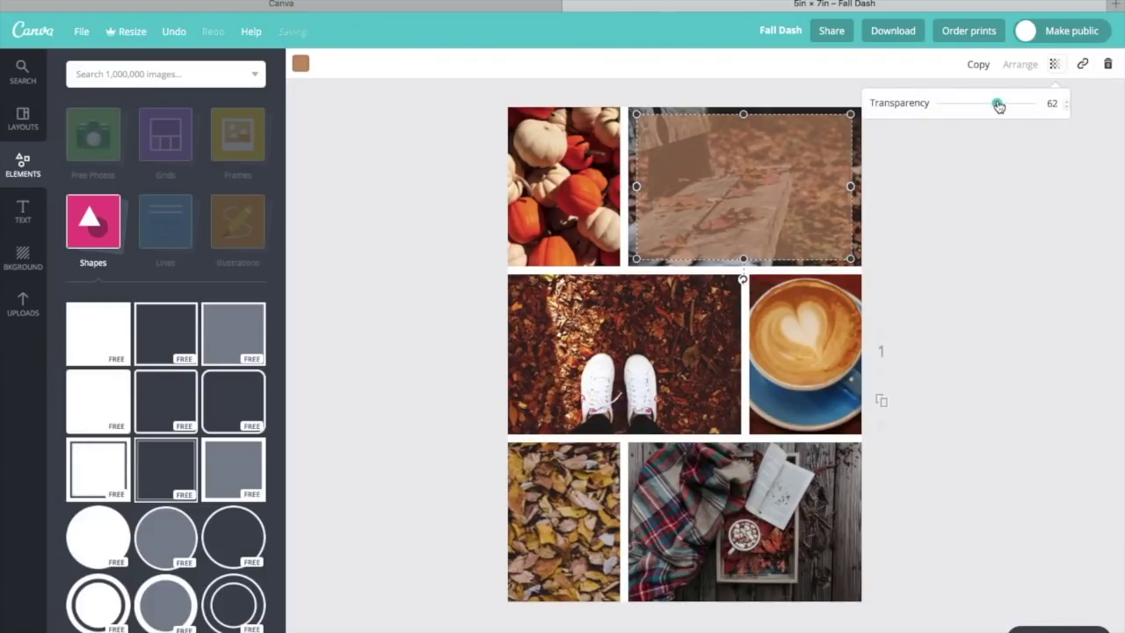
pyautogui.click(949, 247)
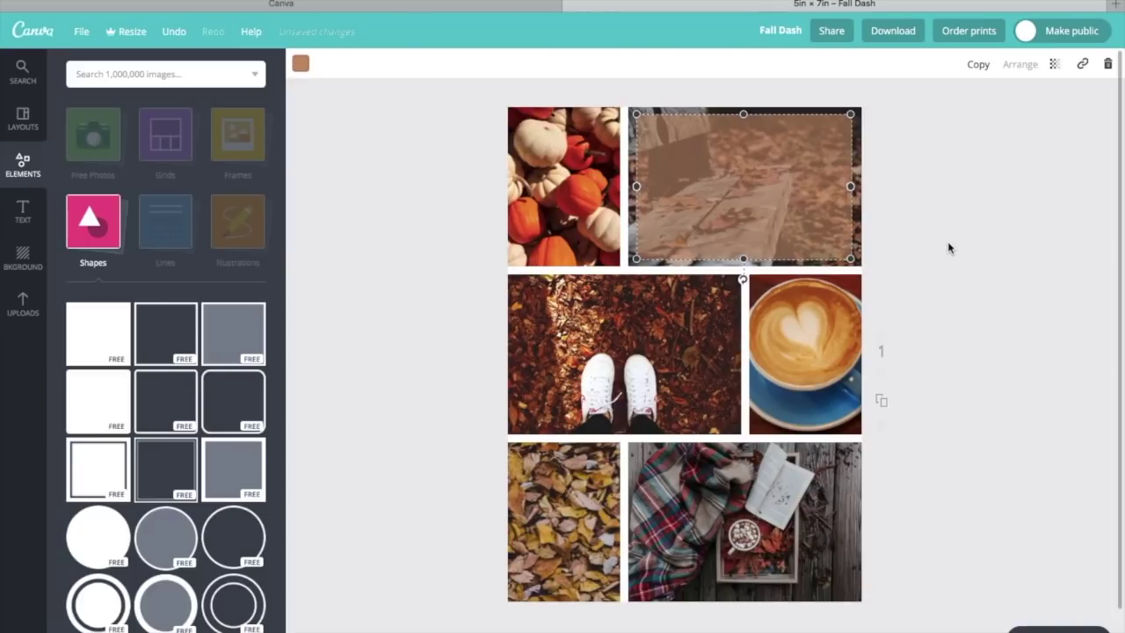
# - Add a subheading text box reading "Leaves are falling, autumn is calling."
pyautogui.click(23, 211)
pyautogui.click(218, 195)
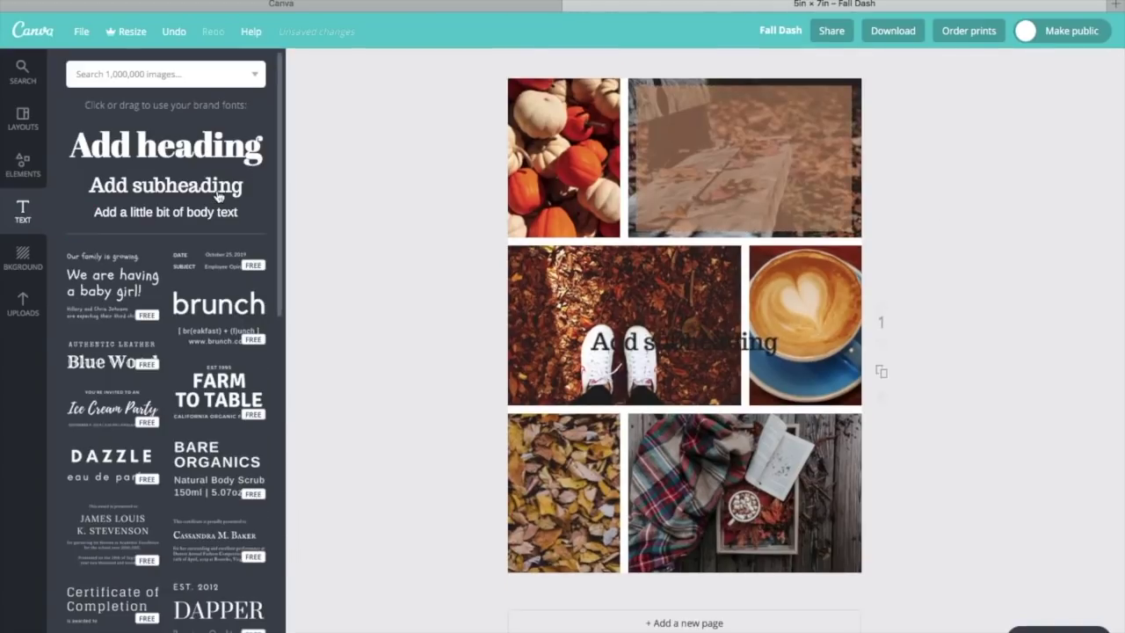
pyautogui.write('Leaves are falling autumn is calling')
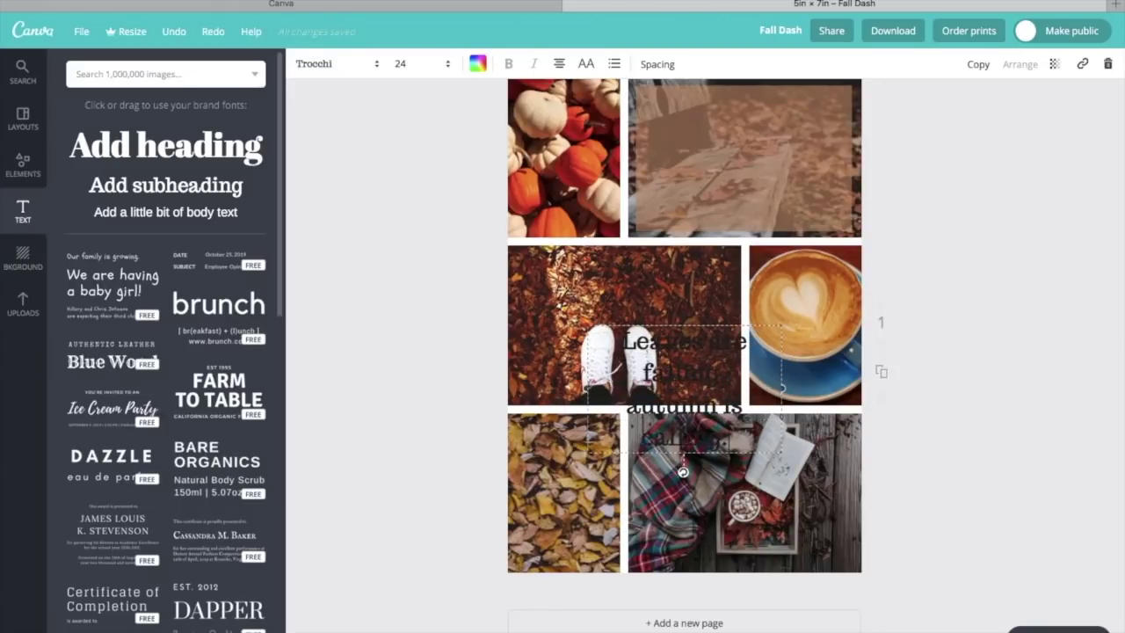
# - Set the quote's font size to 21 and move it onto the brown rectangle over the bench photo
pyautogui.click(417, 64)
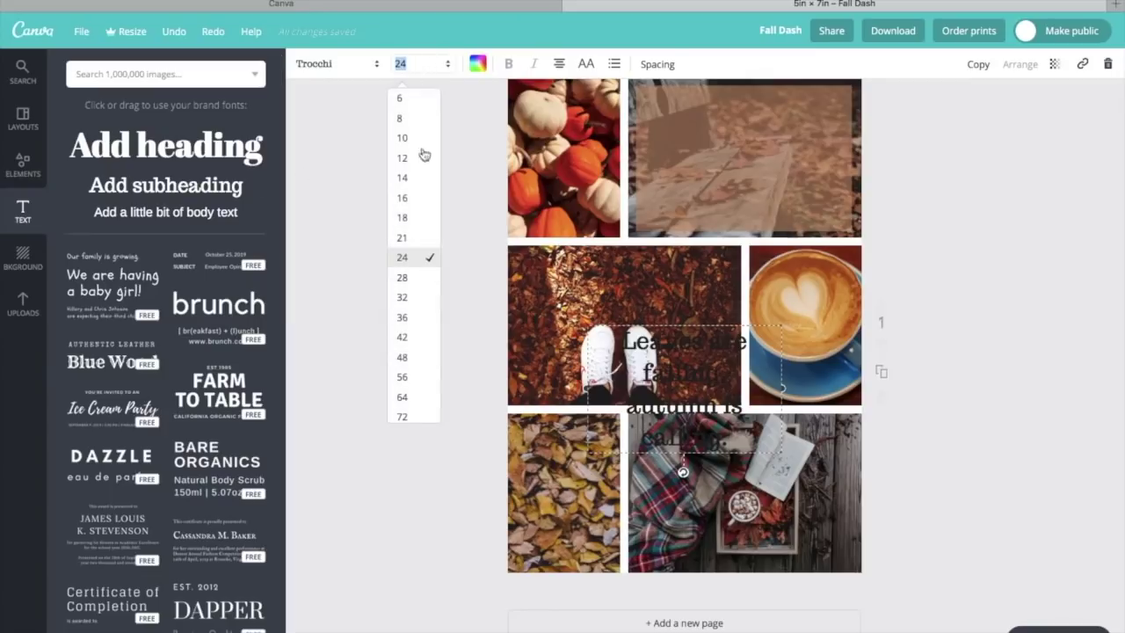
pyautogui.click(417, 238)
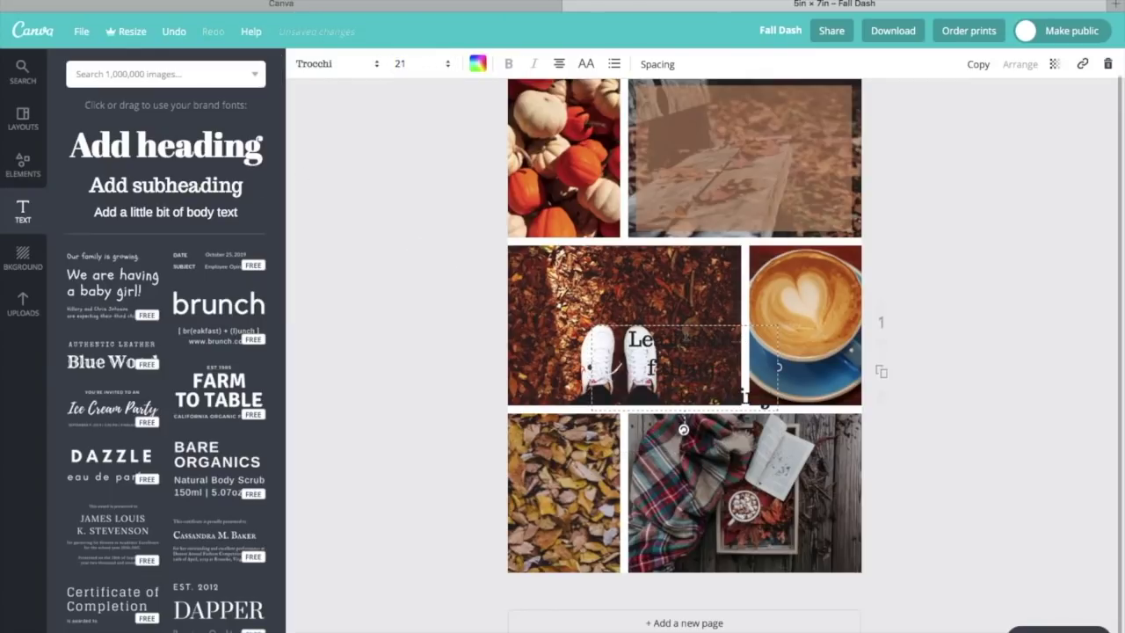
pyautogui.moveTo(684, 322); pyautogui.dragTo(747, 112)
# - Try the Sifonn Outline font on the autumn quote
pyautogui.click(359, 65)
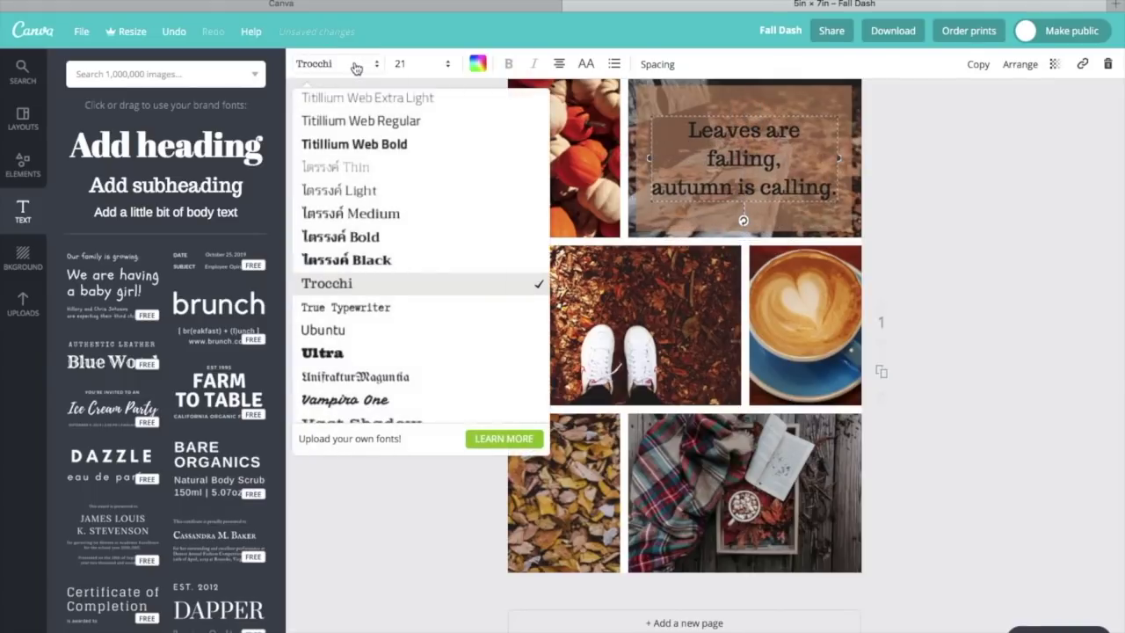
pyautogui.scroll(-5, 382, 258)
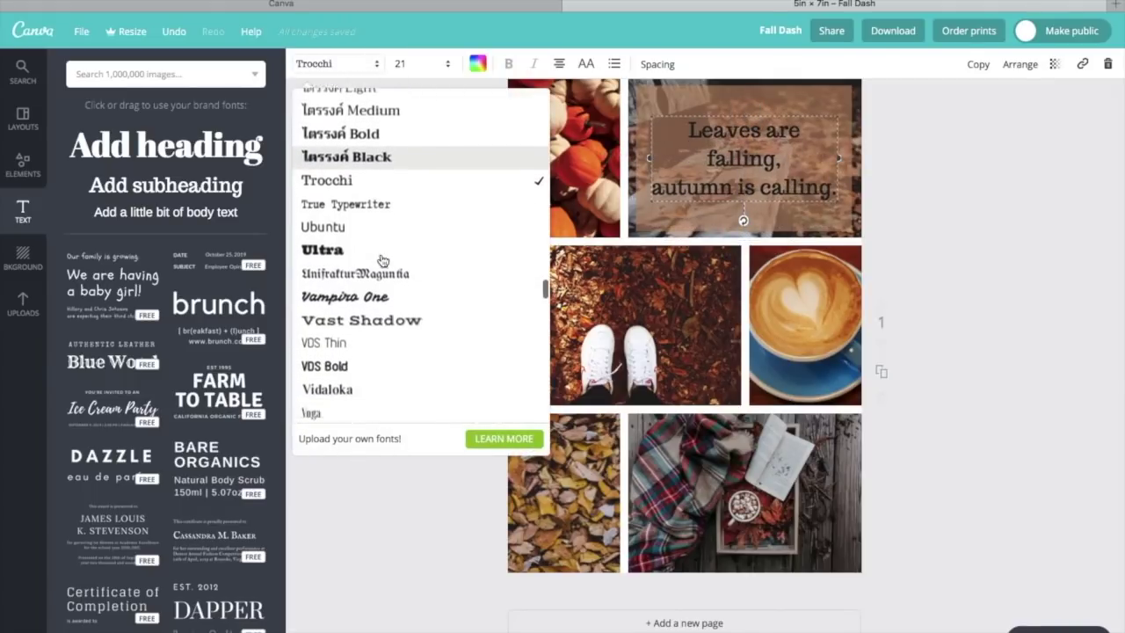
pyautogui.scroll(-5, 382, 260)
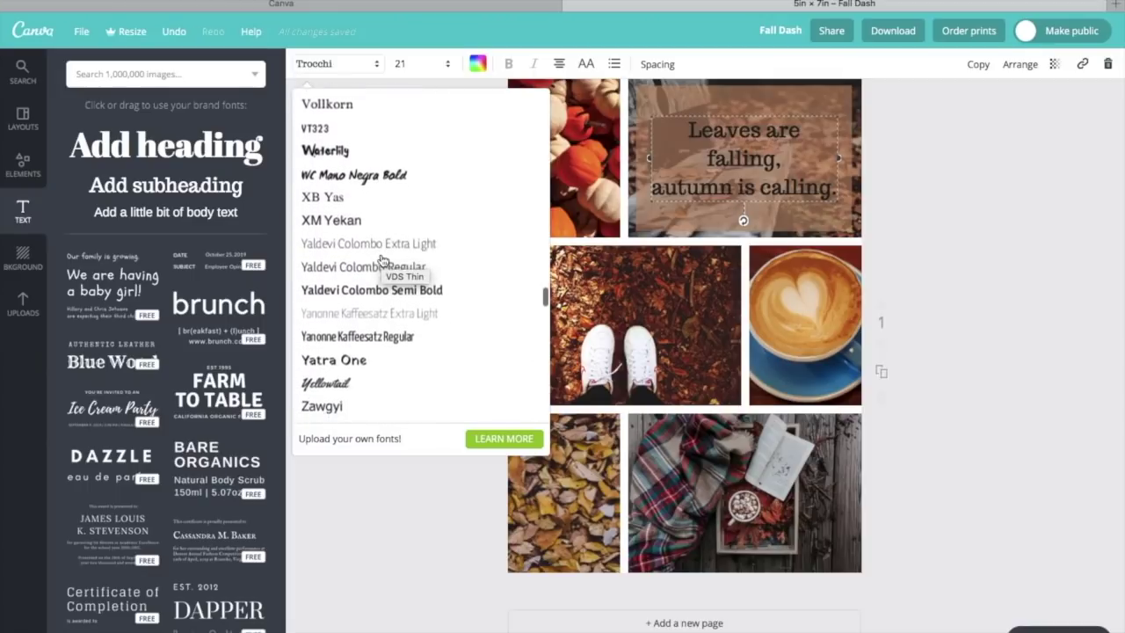
pyautogui.scroll(10, 383, 260)
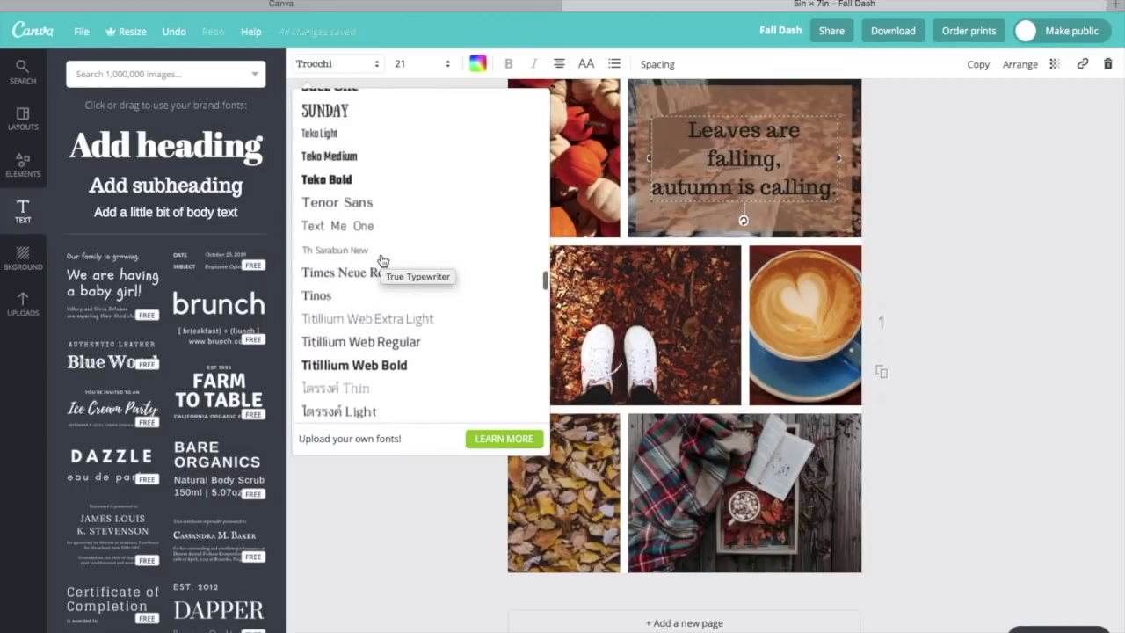
pyautogui.scroll(5, 383, 260)
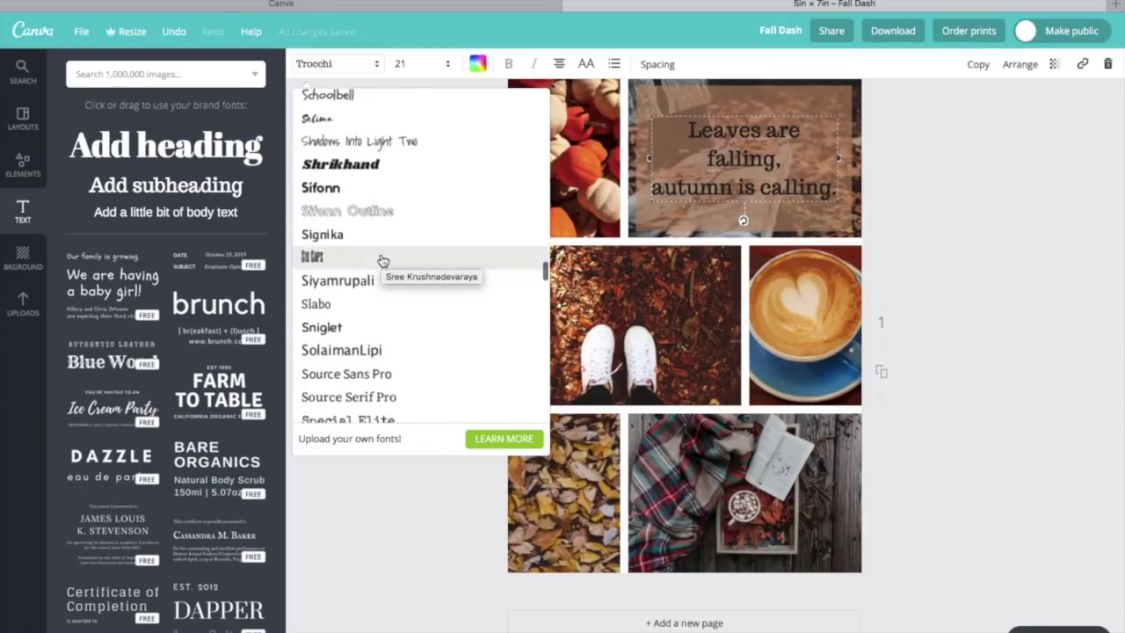
pyautogui.click(380, 230)
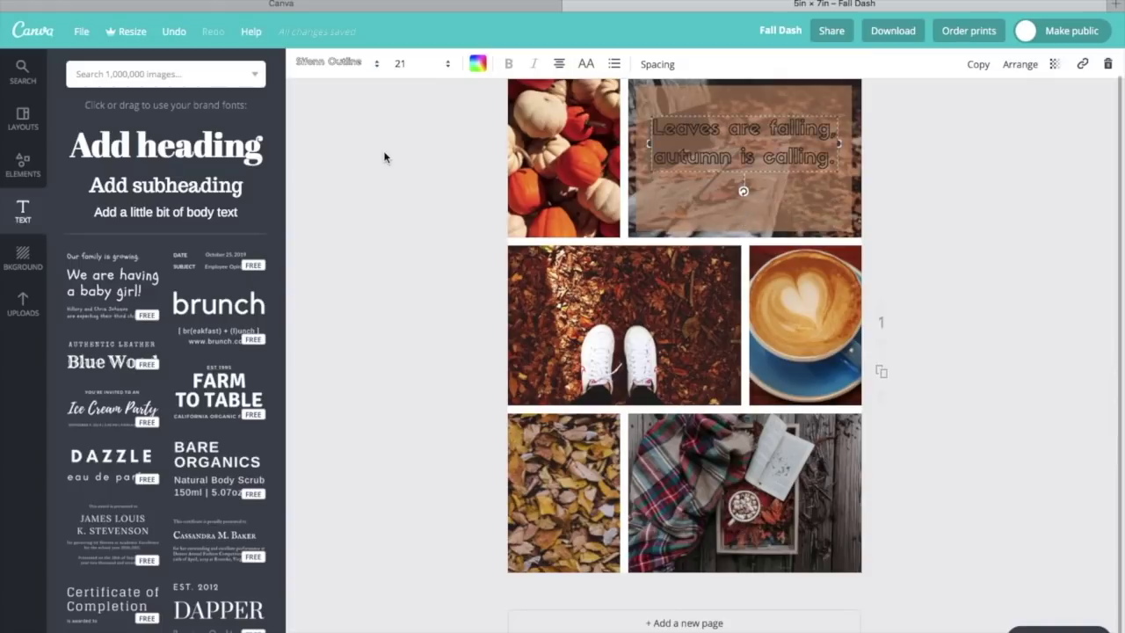
# - Set the autumn quote's font to Sacramento
pyautogui.click(372, 65)
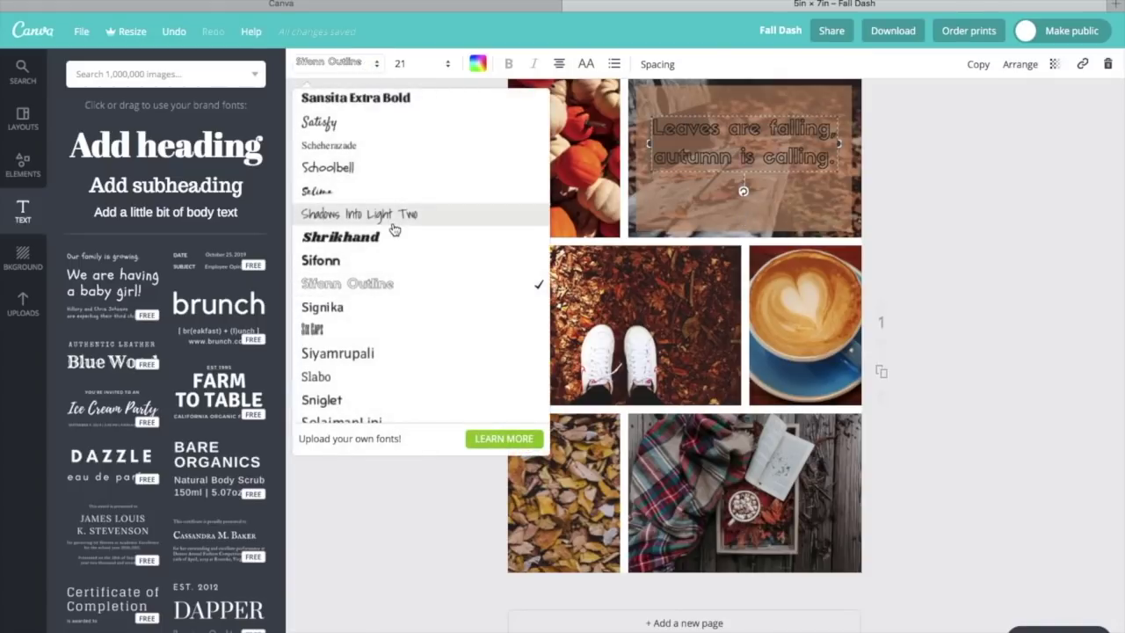
pyautogui.scroll(1, 394, 229)
pyautogui.scroll(5, 394, 230)
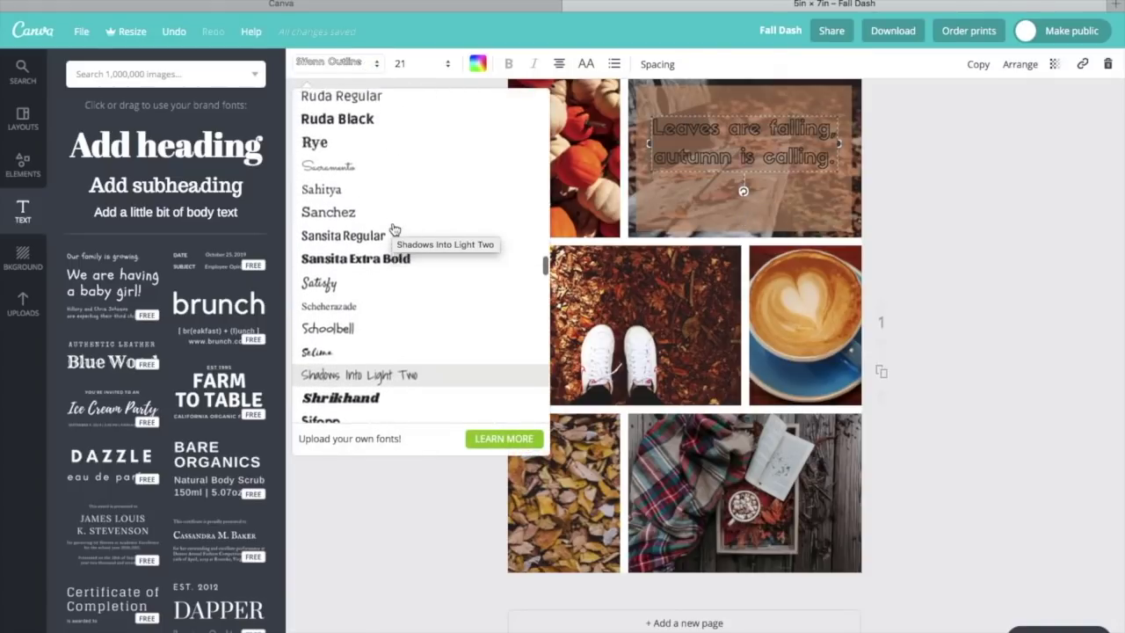
pyautogui.scroll(2, 394, 229)
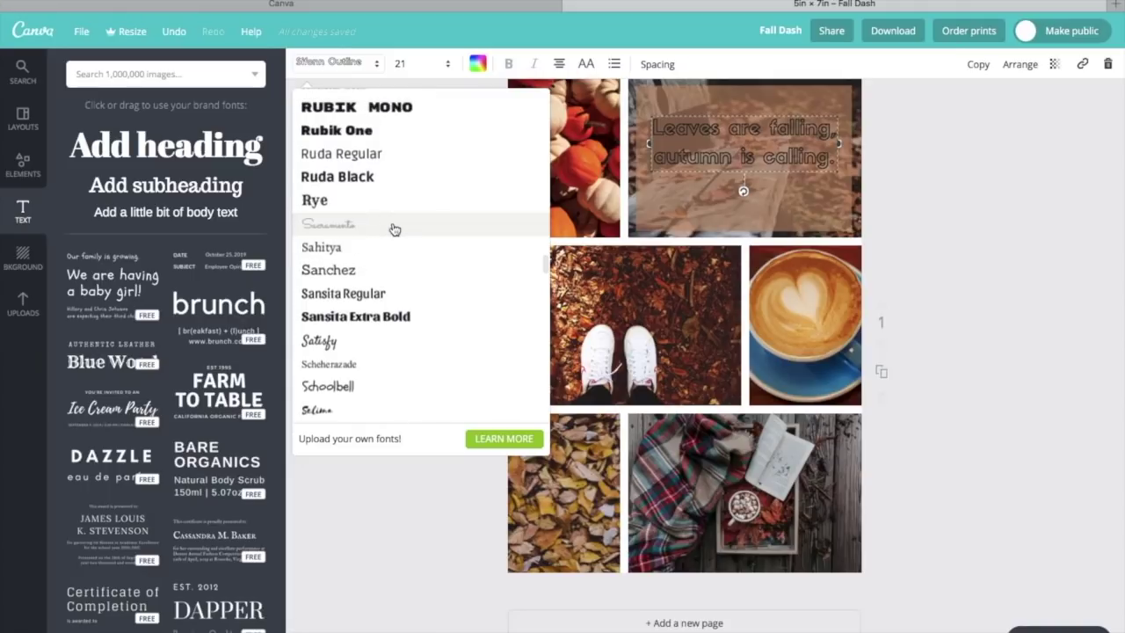
pyautogui.click(394, 229)
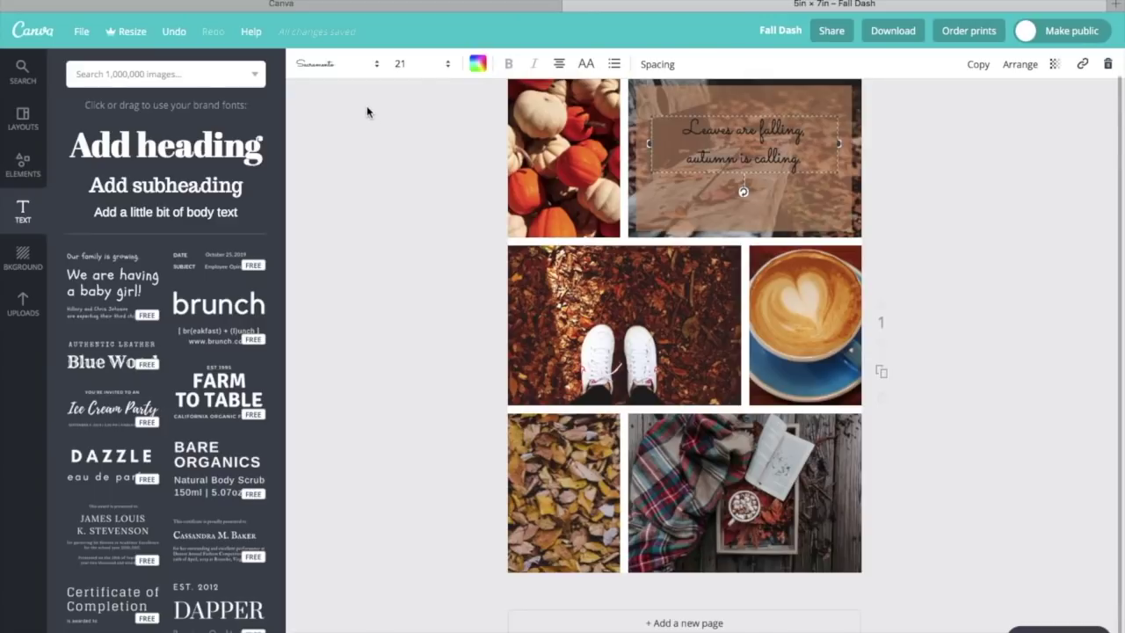
# - Recolour the autumn quote to the custom light tan e4b98f
pyautogui.click(481, 69)
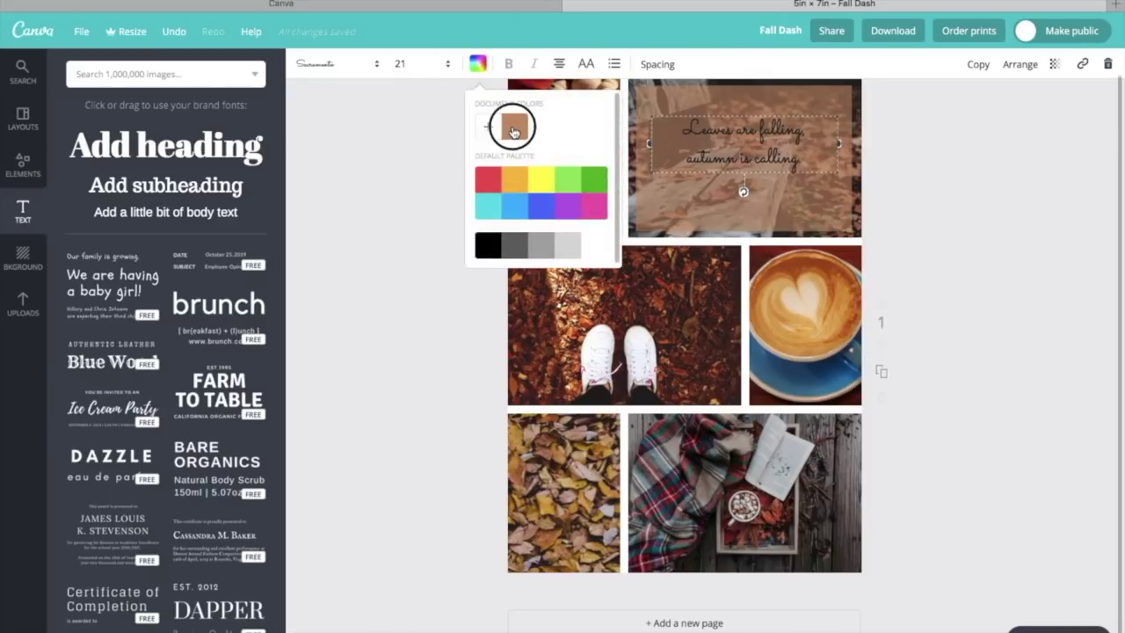
pyautogui.click(514, 130)
pyautogui.click(514, 180)
pyautogui.click(488, 128)
pyautogui.moveTo(505, 284)
pyautogui.mouseDown()
pyautogui.moveTo(534, 282)
pyautogui.moveTo(516, 281)
pyautogui.mouseUp()
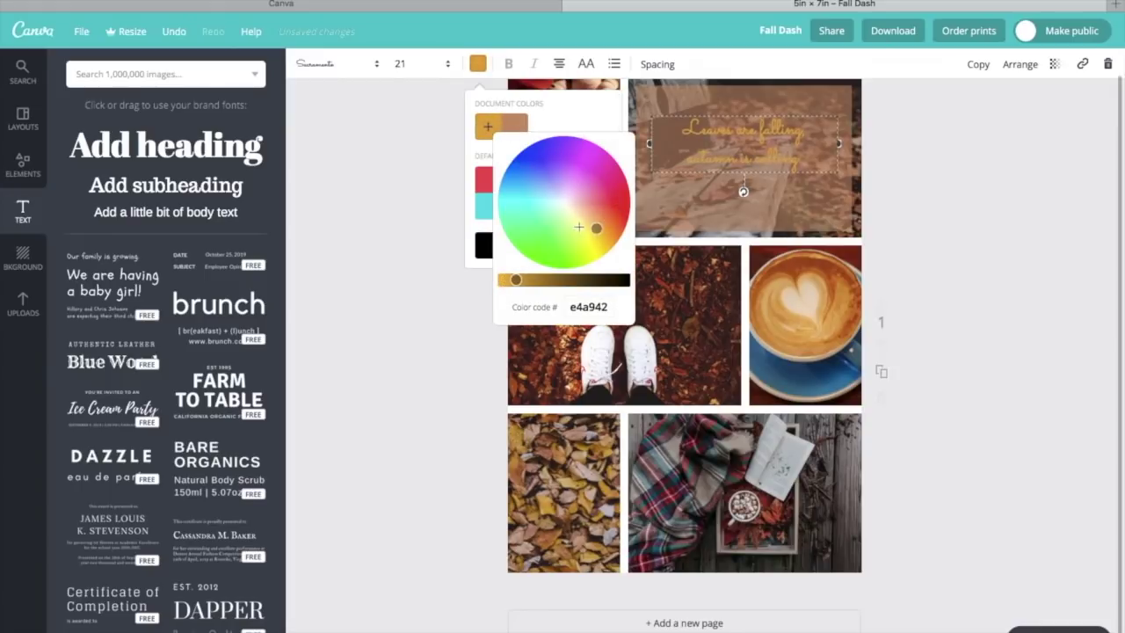
pyautogui.moveTo(601, 231); pyautogui.dragTo(587, 222)
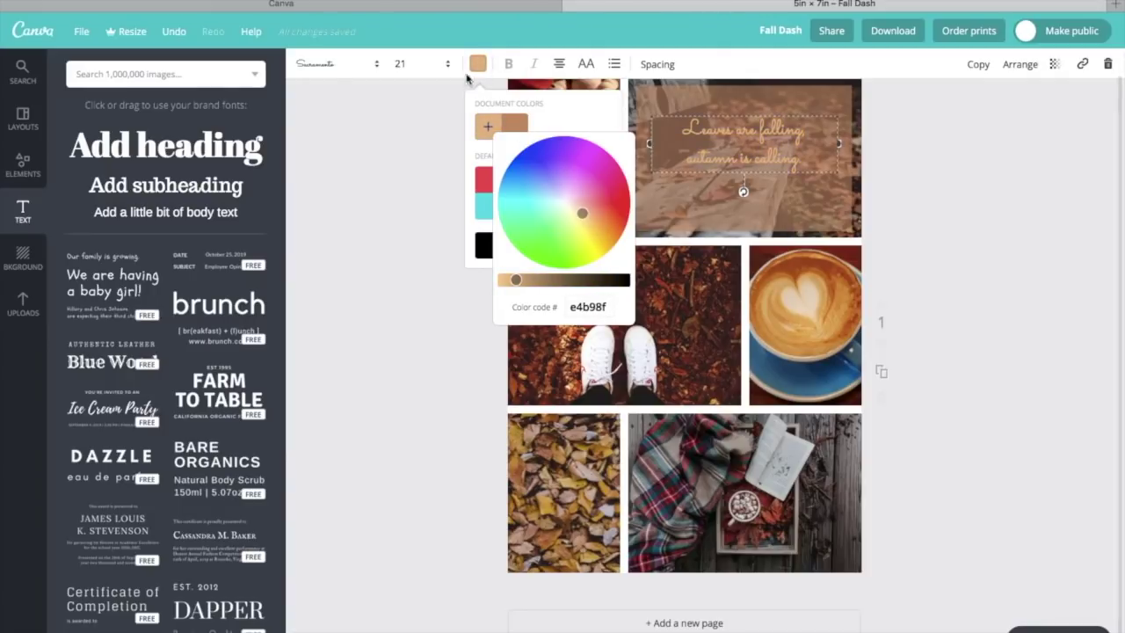
# - Try larger font sizes of 28 and 36 on the autumn quote
pyautogui.click(417, 68)
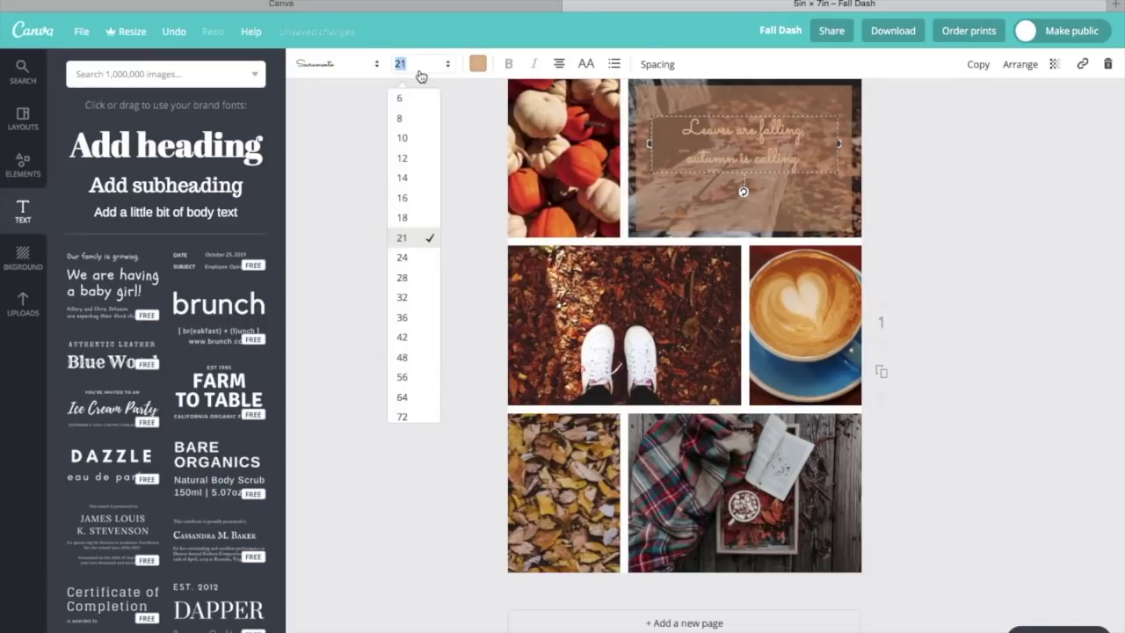
pyautogui.click(406, 278)
pyautogui.click(443, 70)
pyautogui.click(420, 304)
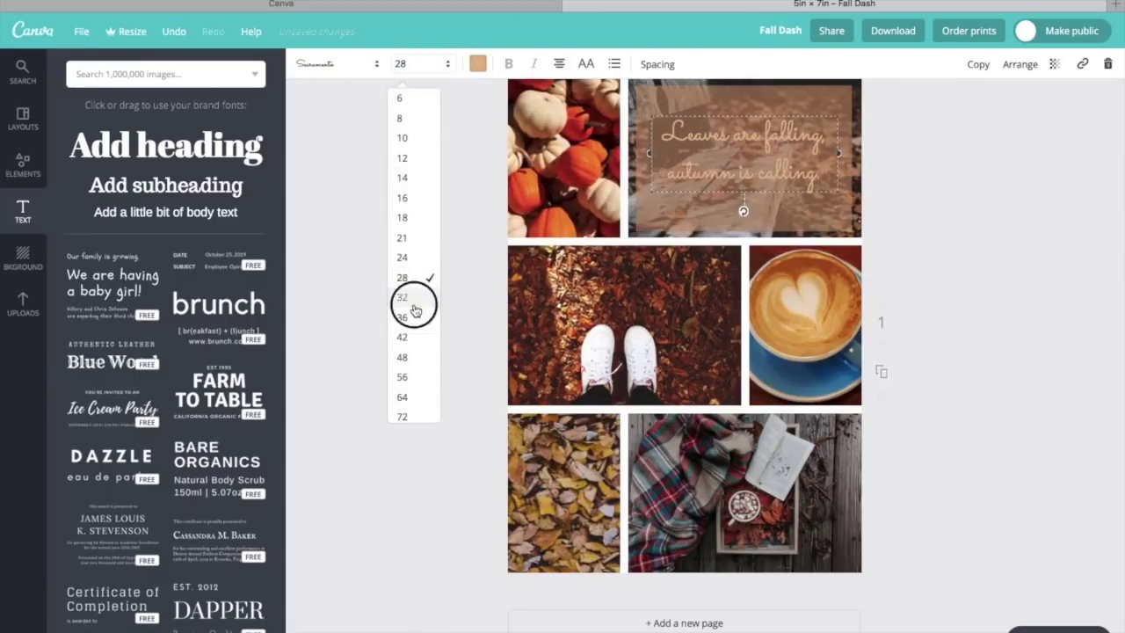
pyautogui.click(417, 70)
pyautogui.click(411, 320)
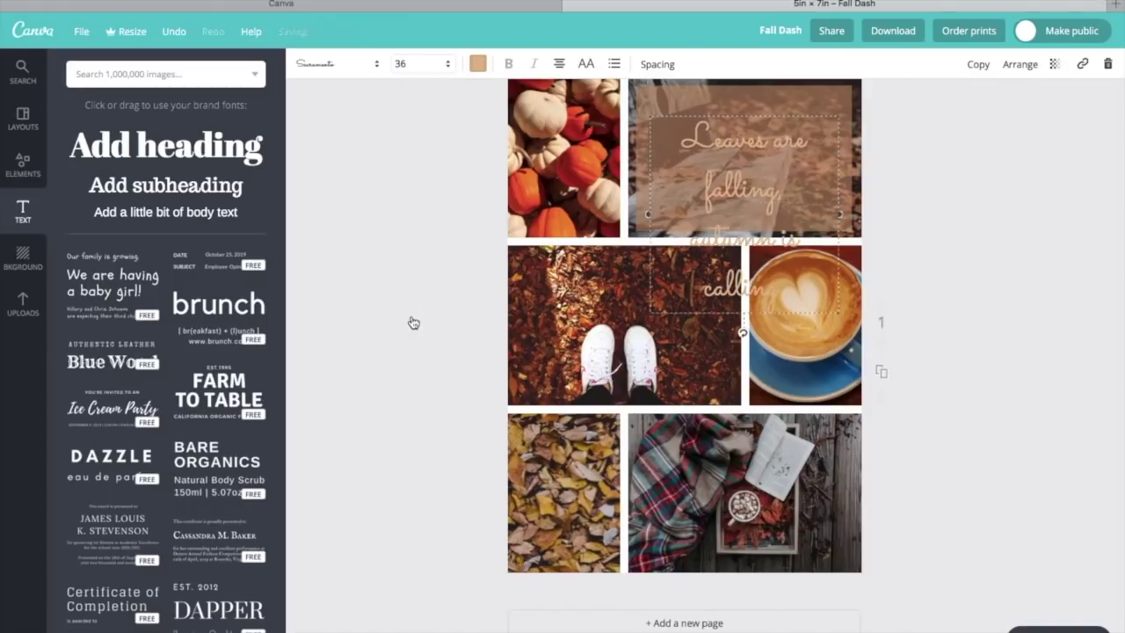
# - Set the autumn quote's font size to 32 and deselect it
pyautogui.click(423, 64)
pyautogui.click(418, 299)
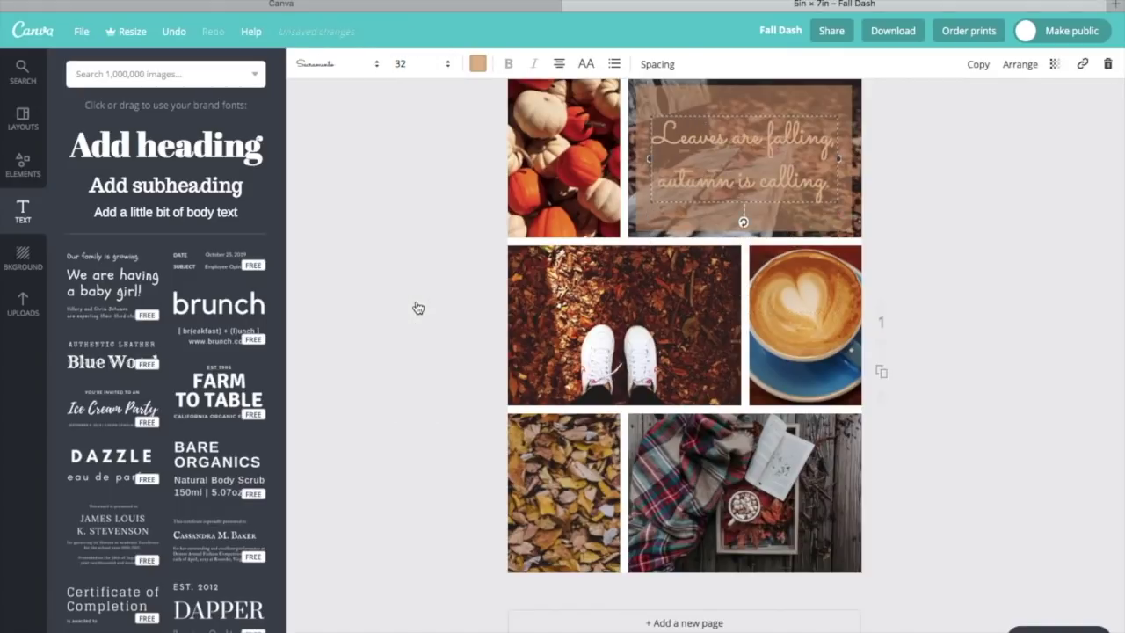
pyautogui.click(923, 198)
# - Add a subheading text box reading "A" at font size 64 and place it over the pumpkin photo
pyautogui.click(222, 187)
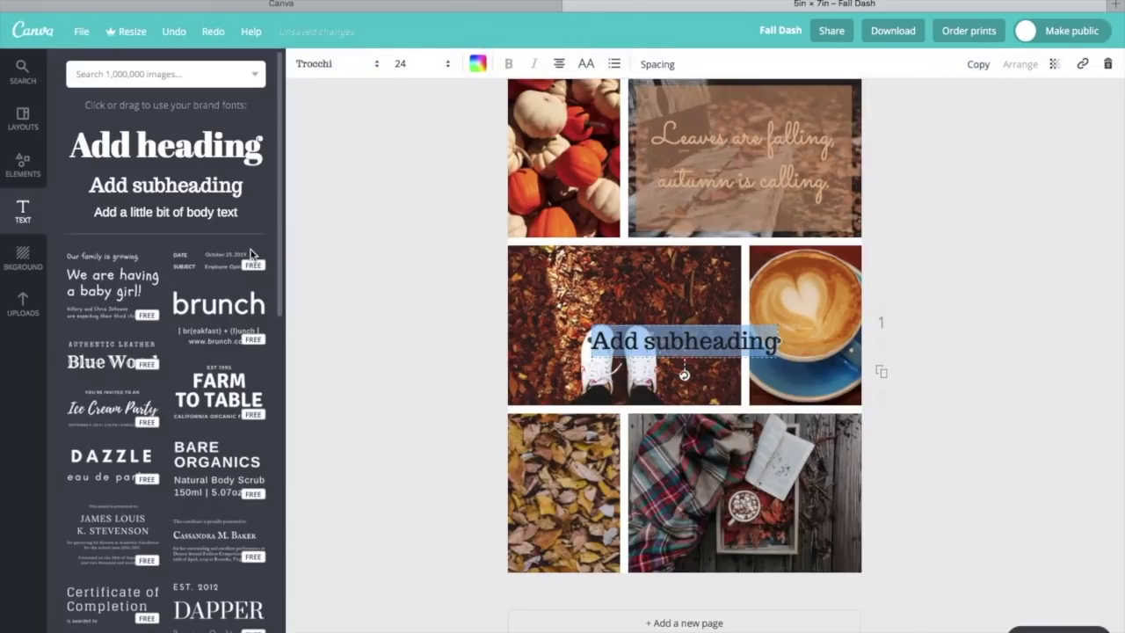
pyautogui.press('BackSpace')
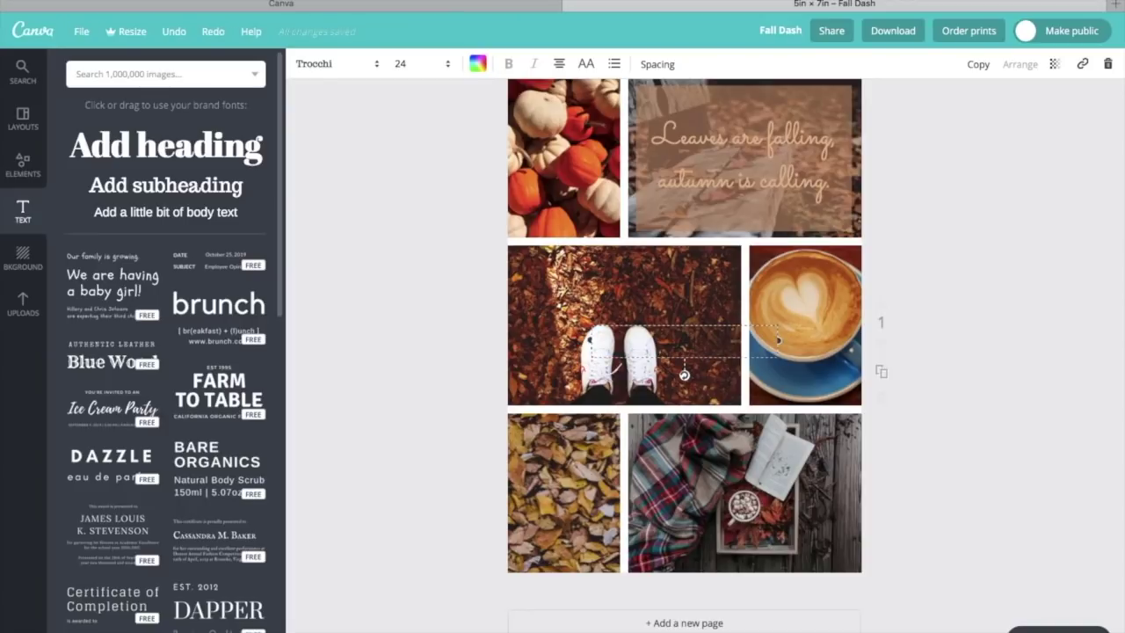
pyautogui.click(435, 65)
pyautogui.click(404, 397)
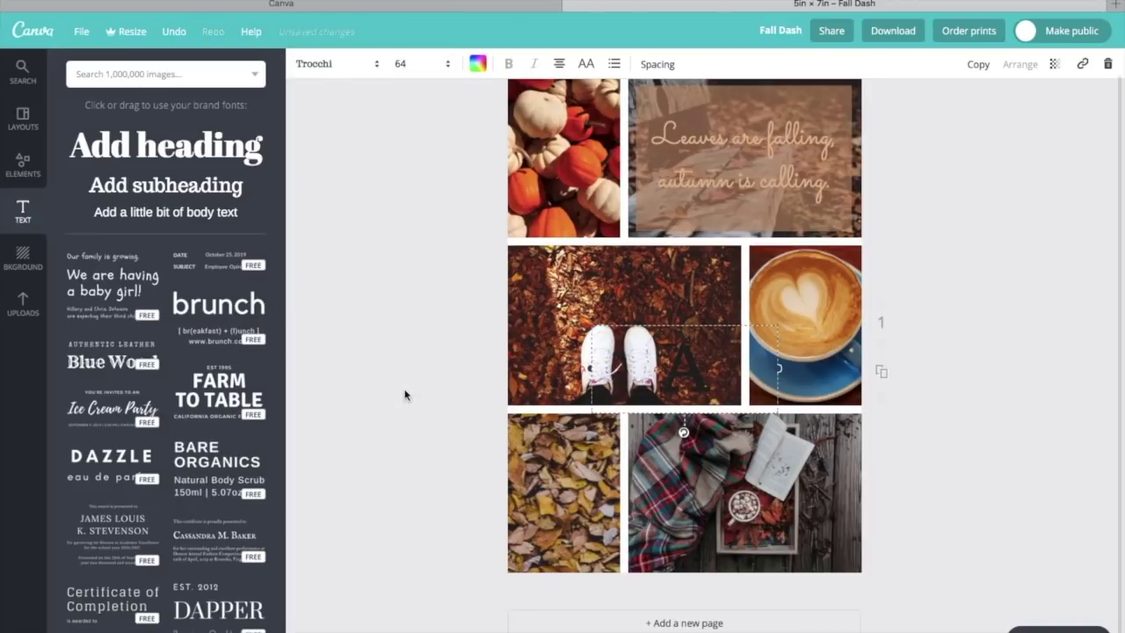
pyautogui.moveTo(681, 323); pyautogui.dragTo(562, 107)
# - Recolour the letter A to the document's light tan and set its font size to 72
pyautogui.click(477, 63)
pyautogui.click(521, 132)
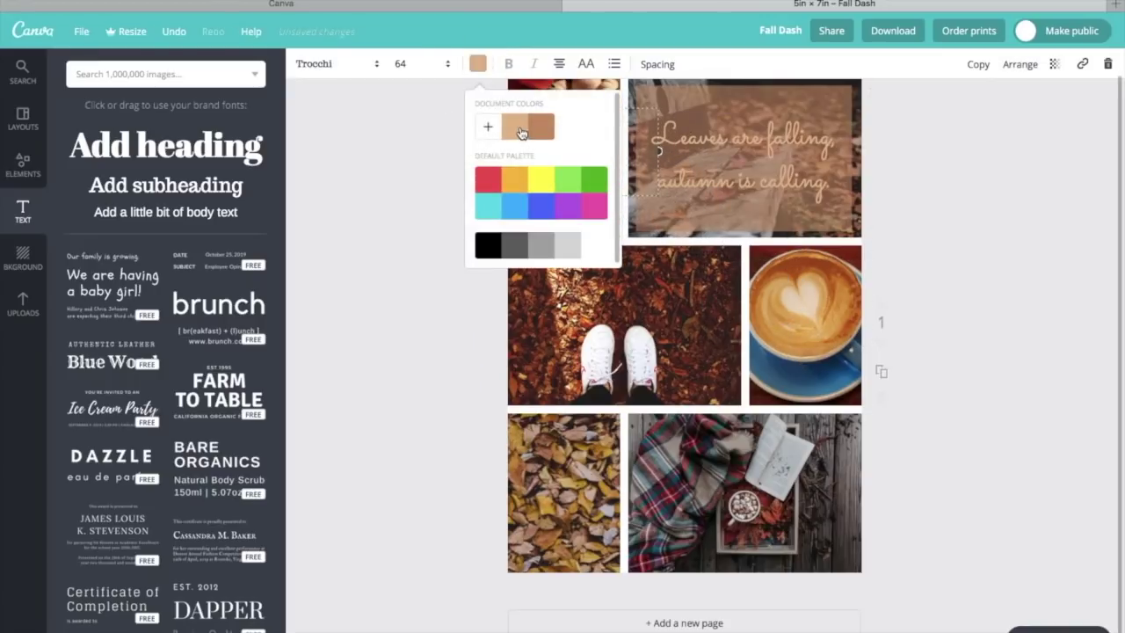
pyautogui.click(413, 182)
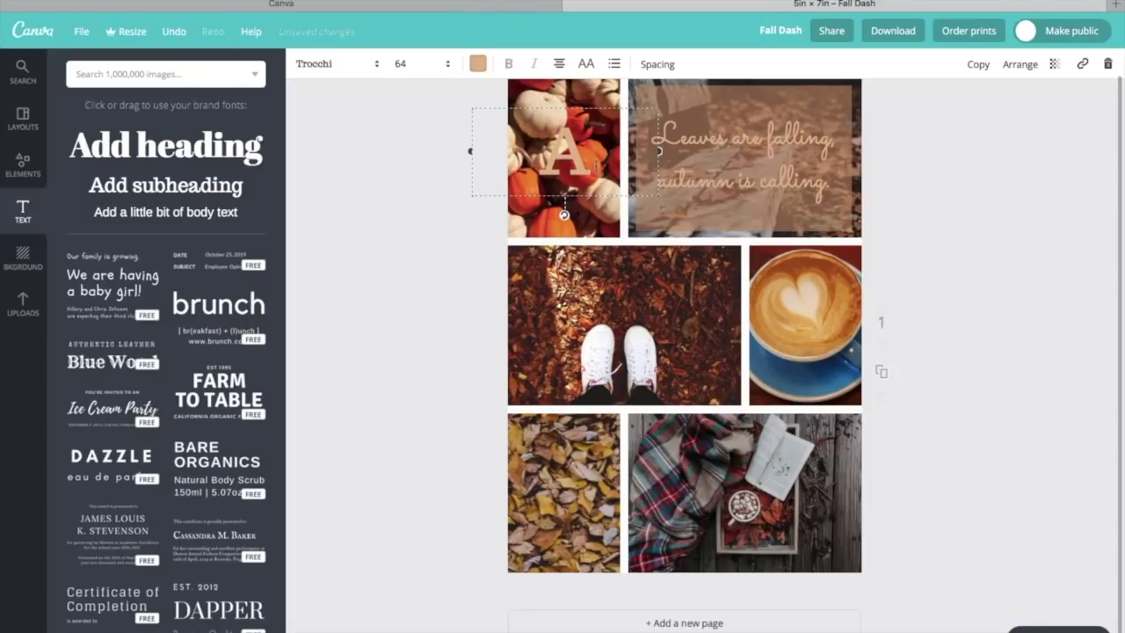
pyautogui.click(402, 63)
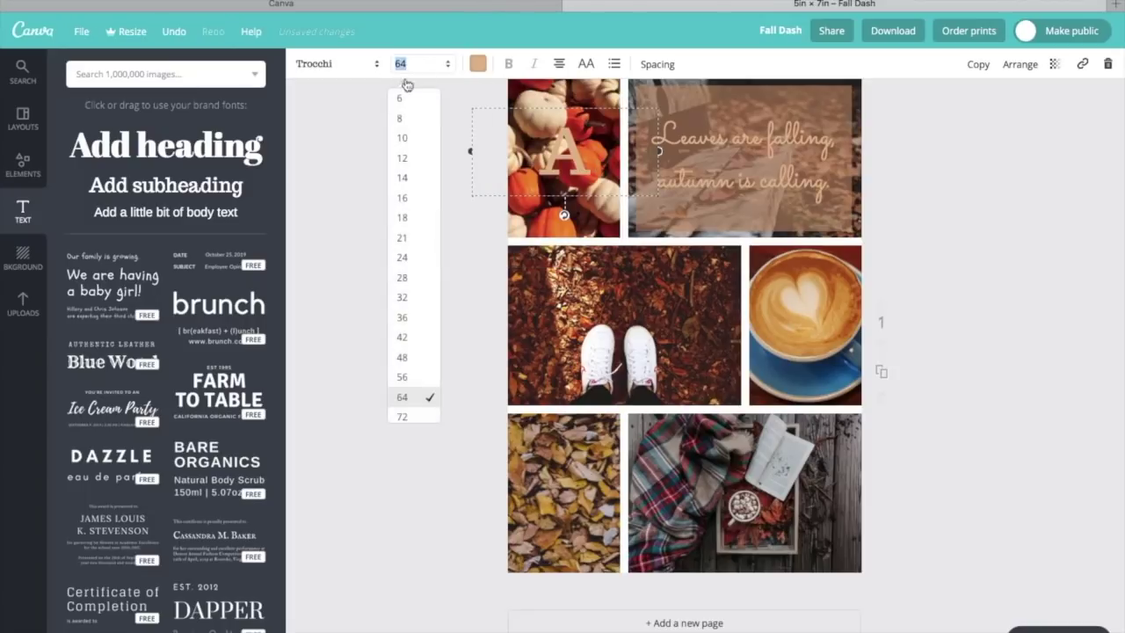
pyautogui.click(420, 419)
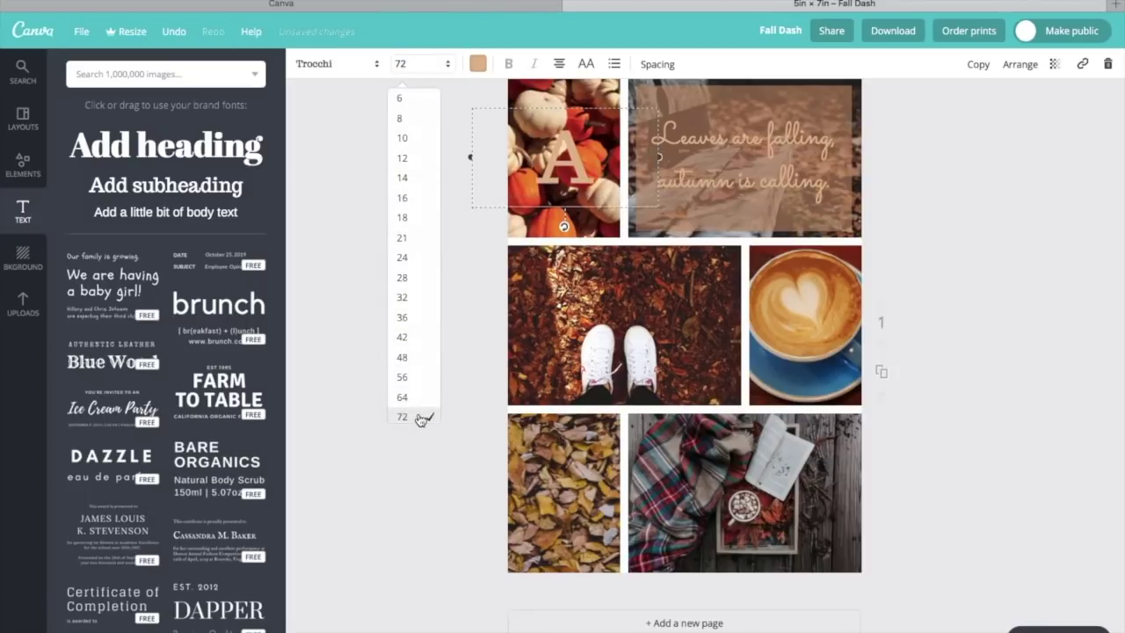
# - Try the default orange, light tan and a custom yellow on the letter A, and delete its text box
pyautogui.click(475, 63)
pyautogui.click(510, 188)
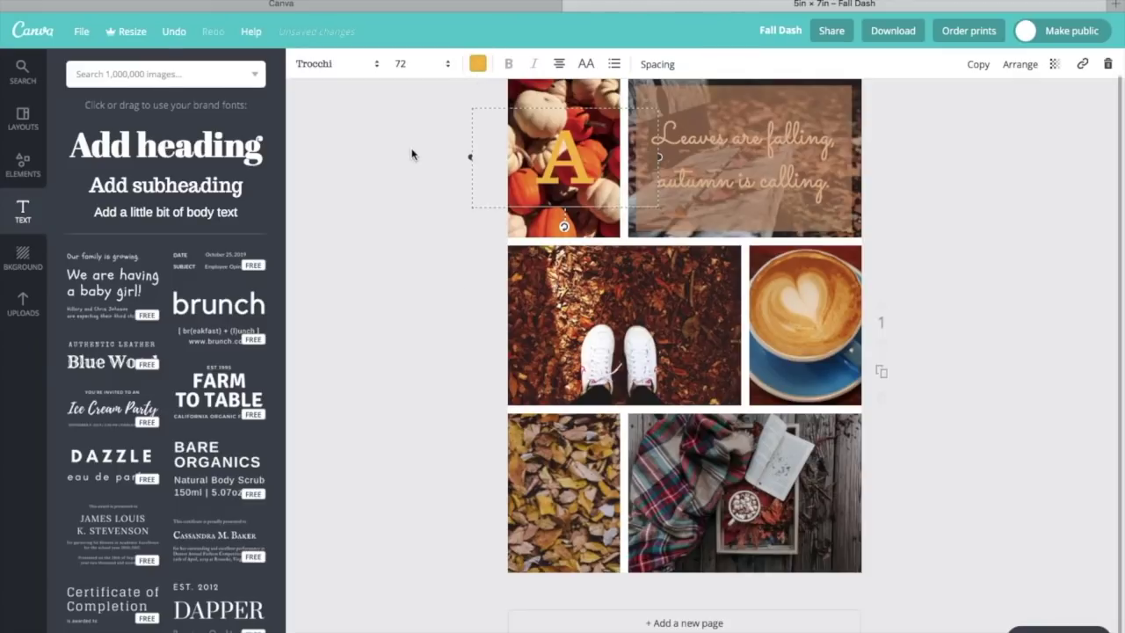
pyautogui.click(477, 63)
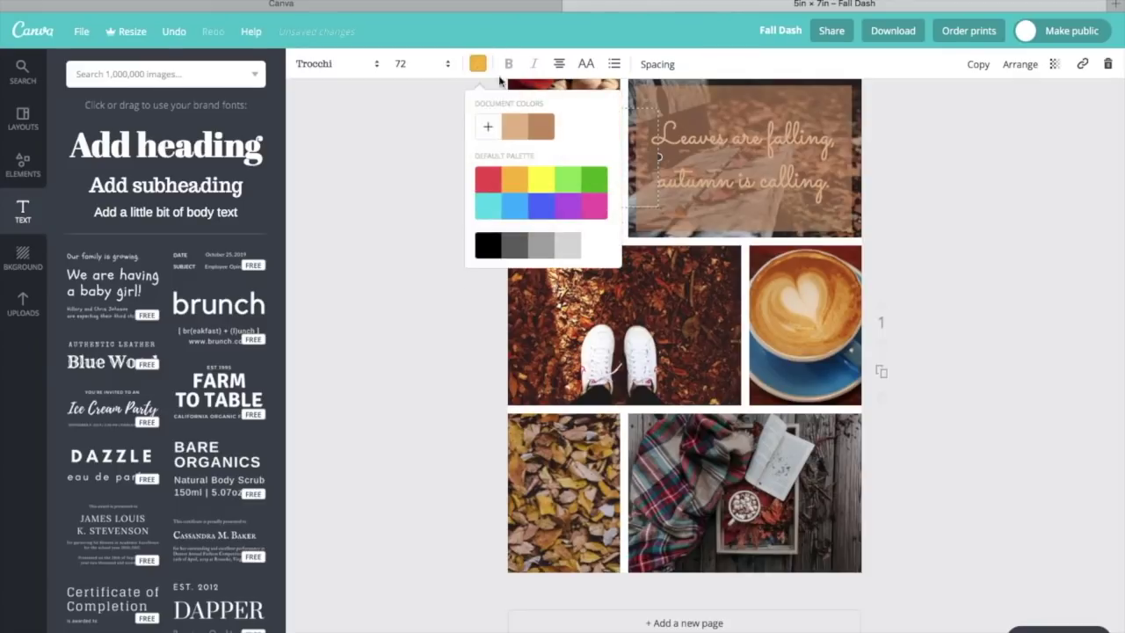
pyautogui.click(511, 129)
pyautogui.click(488, 129)
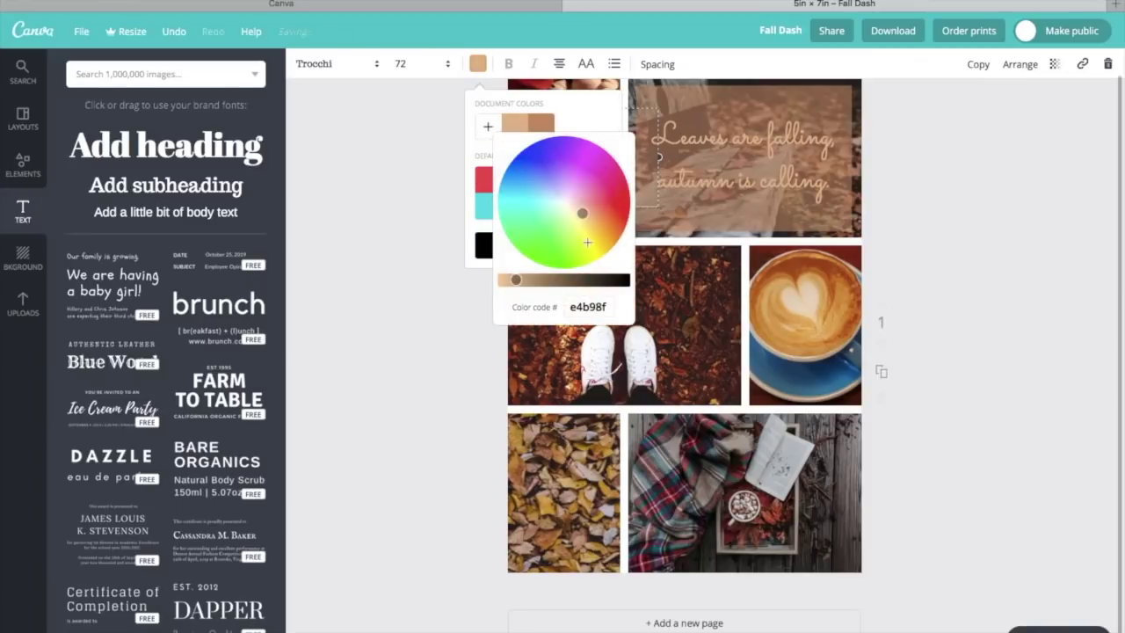
pyautogui.moveTo(581, 212); pyautogui.dragTo(590, 231)
pyautogui.click(372, 212)
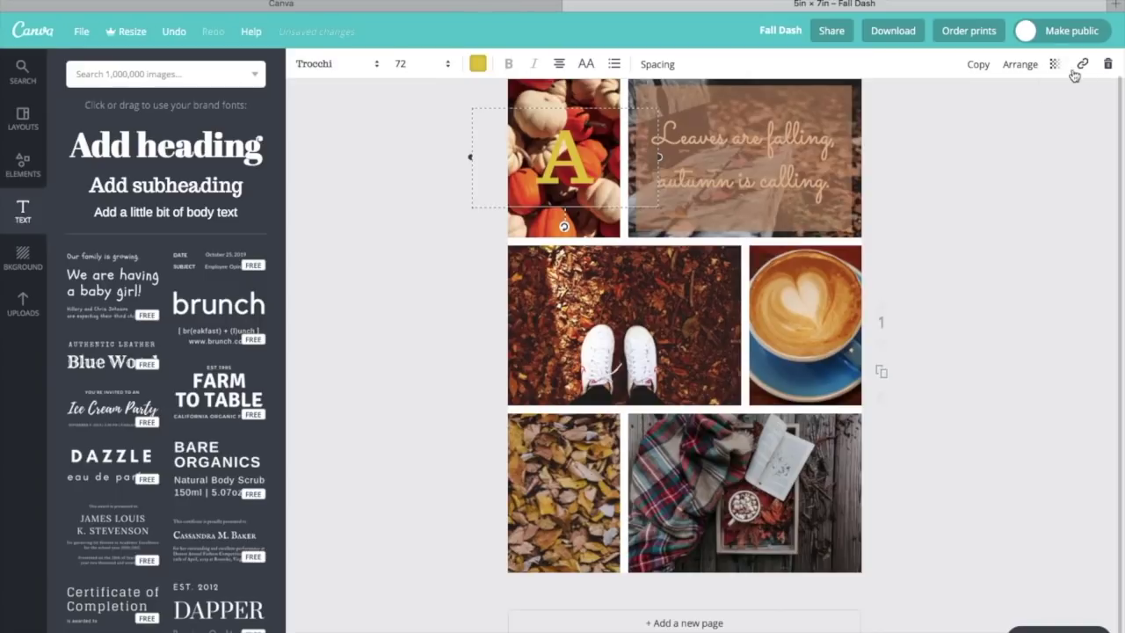
pyautogui.click(1108, 65)
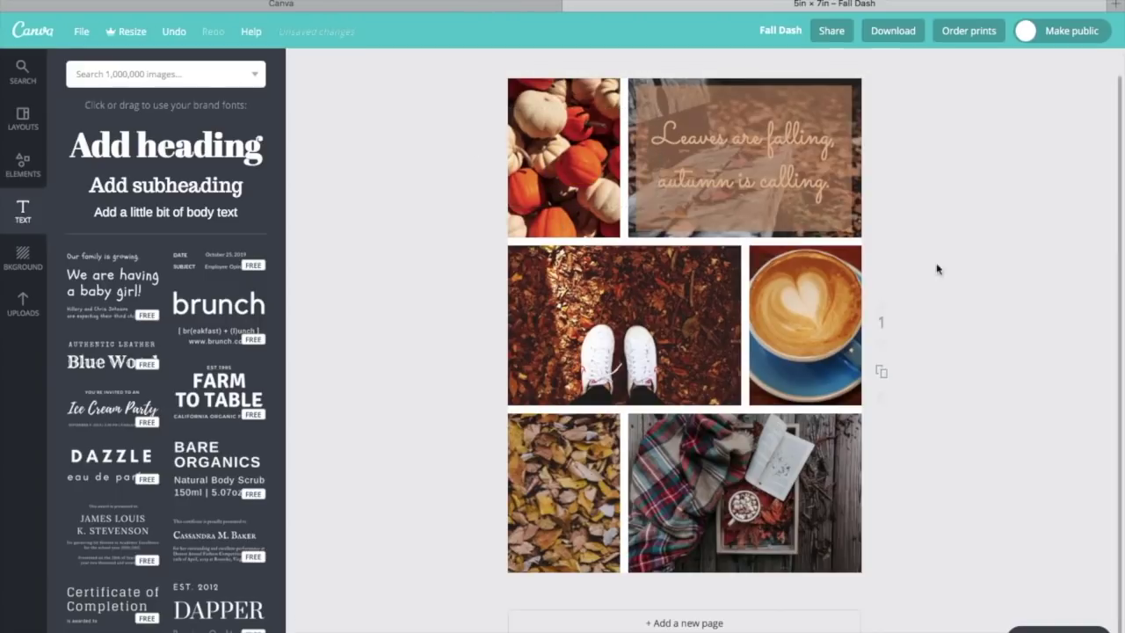
# - Add a subheading text box containing the username and set its font to Brusher
pyautogui.click(209, 188)
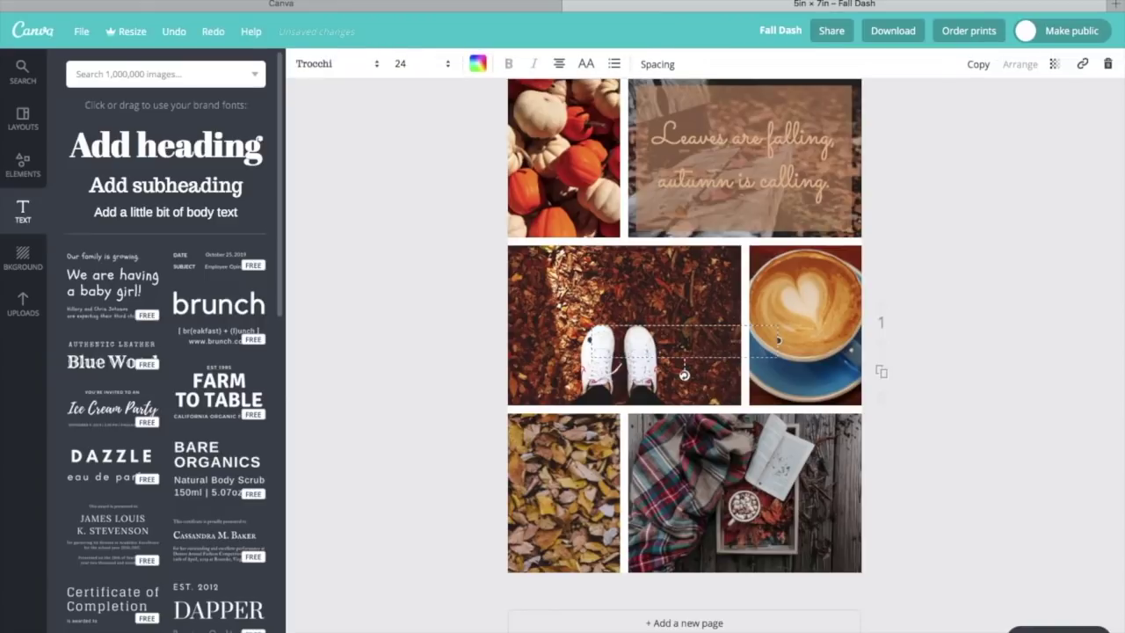
pyautogui.write('adjal;sdkjf30')
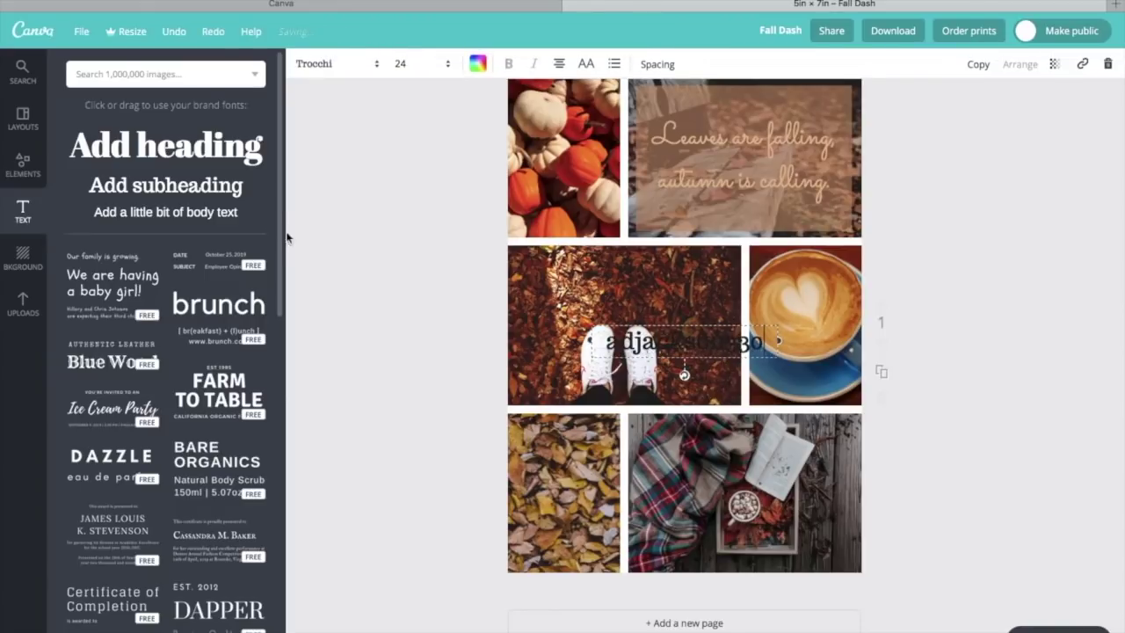
pyautogui.click(357, 76)
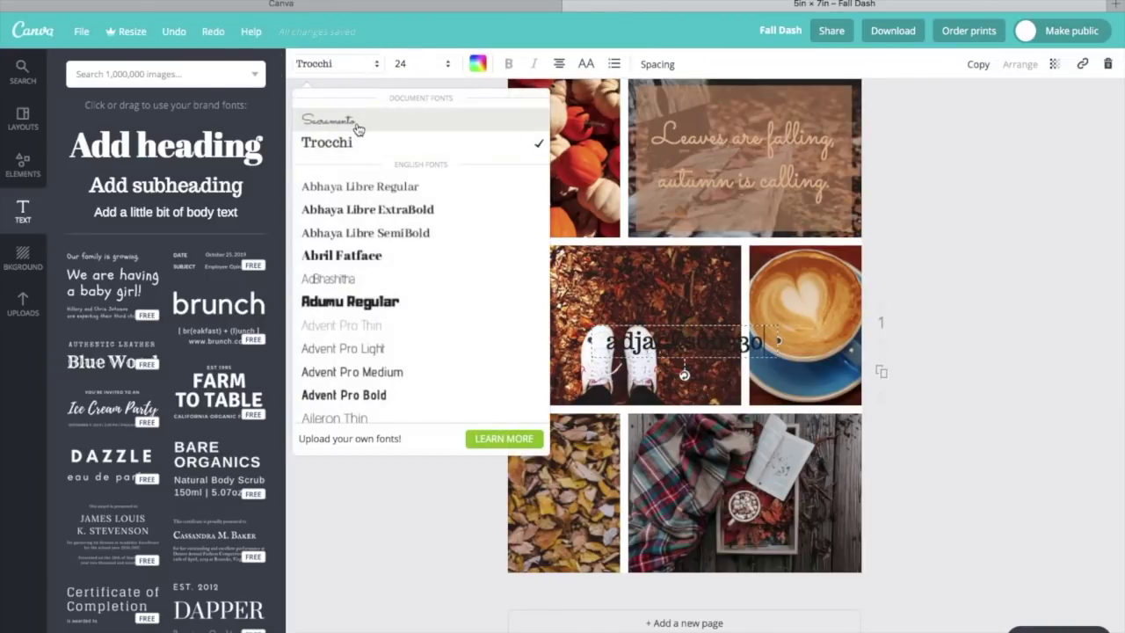
pyautogui.scroll(-5, 351, 327)
pyautogui.scroll(-8, 354, 331)
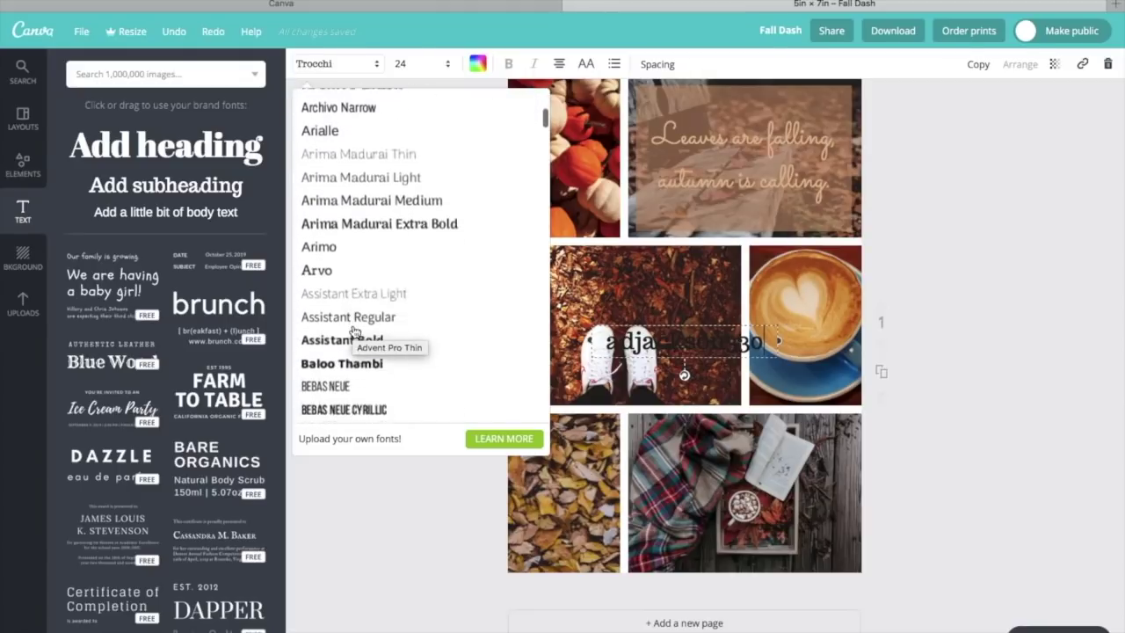
pyautogui.scroll(-2, 354, 331)
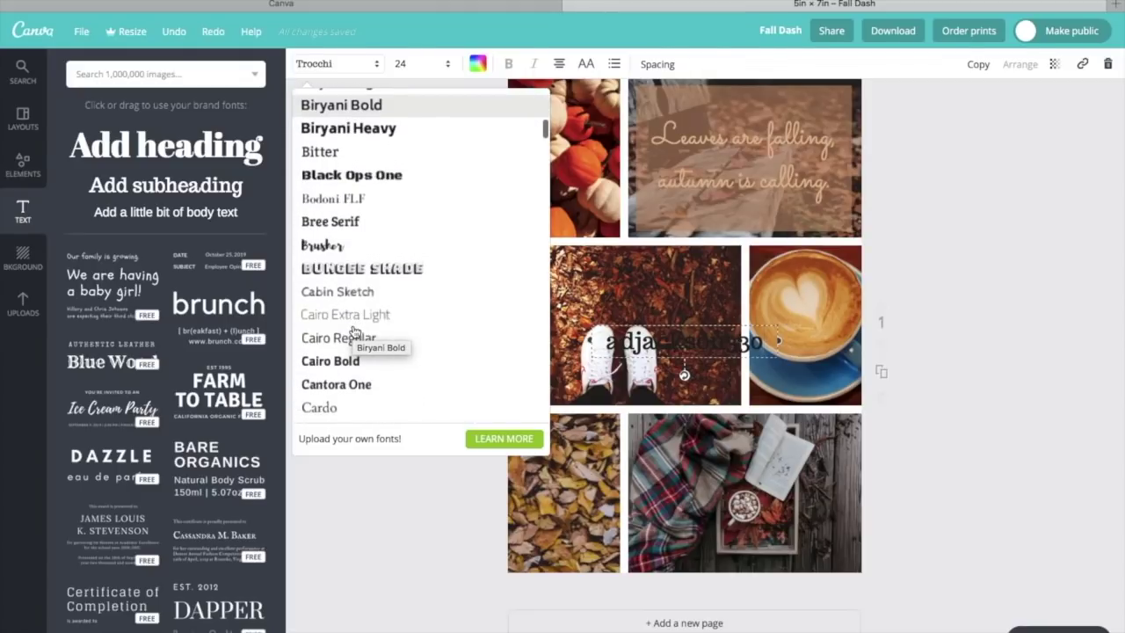
pyautogui.click(338, 246)
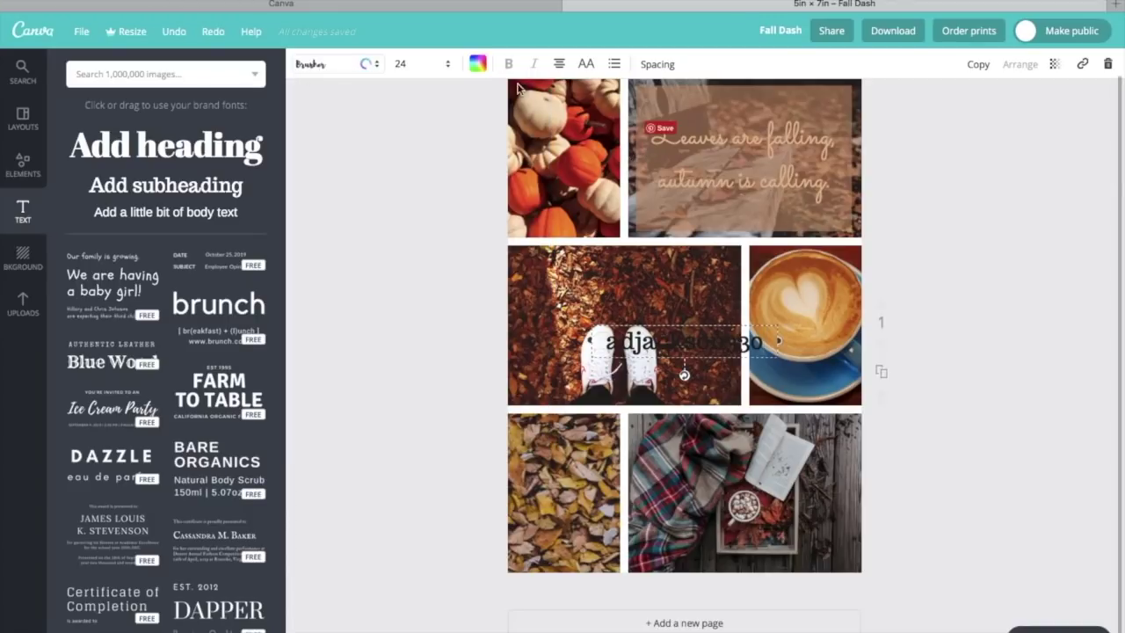
# - Recolour the username text to the document's light tan and move it above the white shoes in the middle photo
pyautogui.click(477, 63)
pyautogui.click(543, 129)
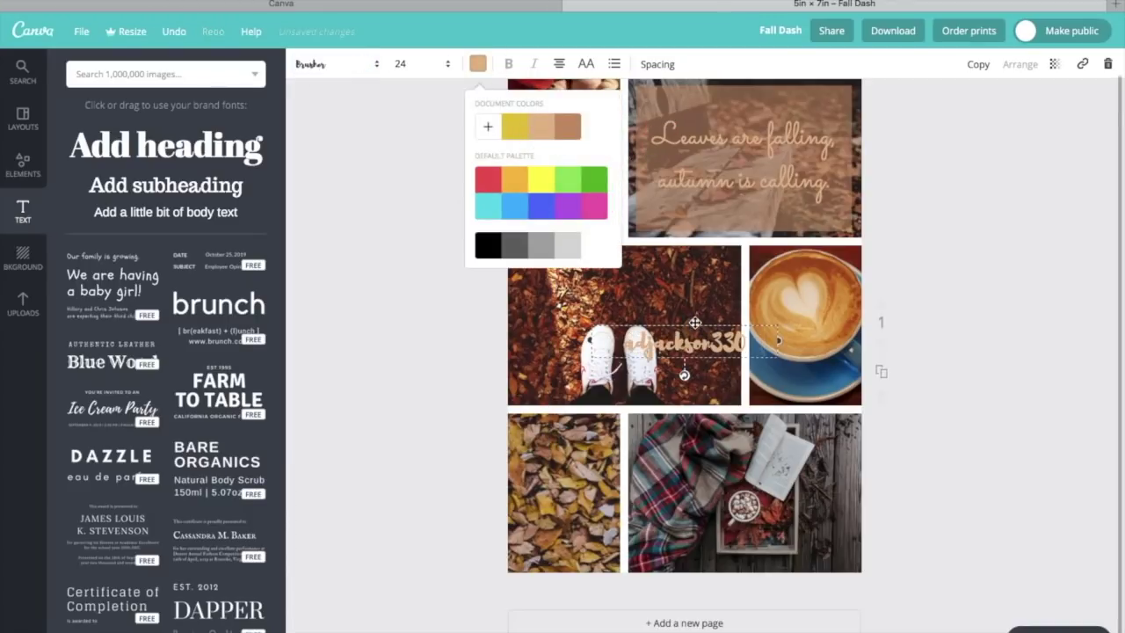
pyautogui.moveTo(683, 312); pyautogui.dragTo(630, 268)
# - Set the username's font size to 42, widen its text box to fit one line, and nudge it slightly upward
pyautogui.click(420, 63)
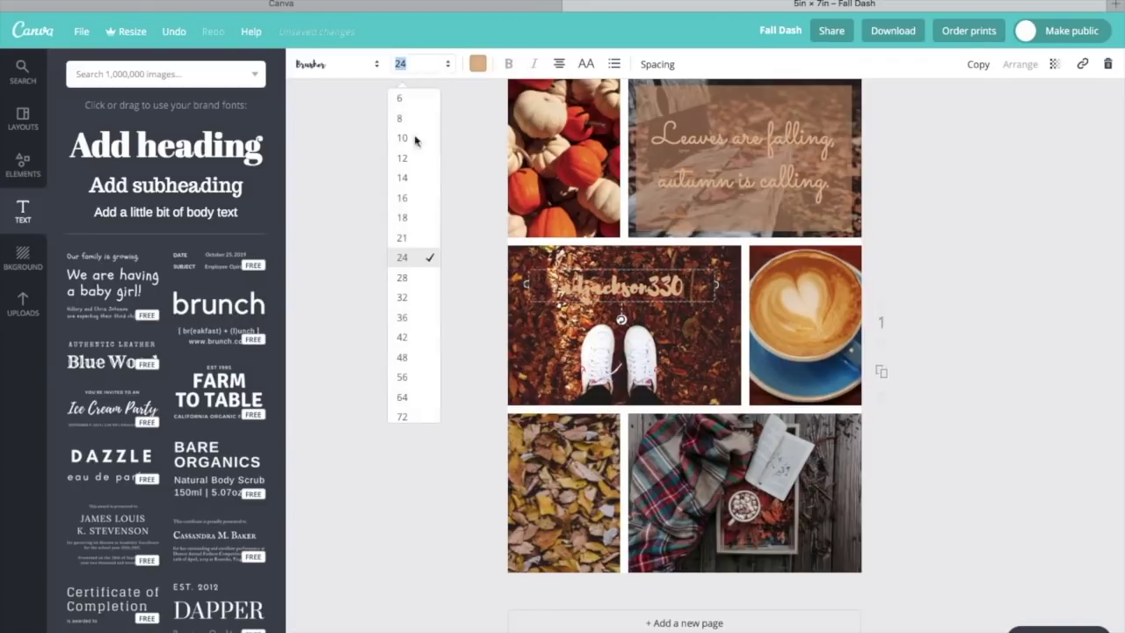
pyautogui.click(427, 339)
pyautogui.moveTo(521, 325); pyautogui.dragTo(502, 323)
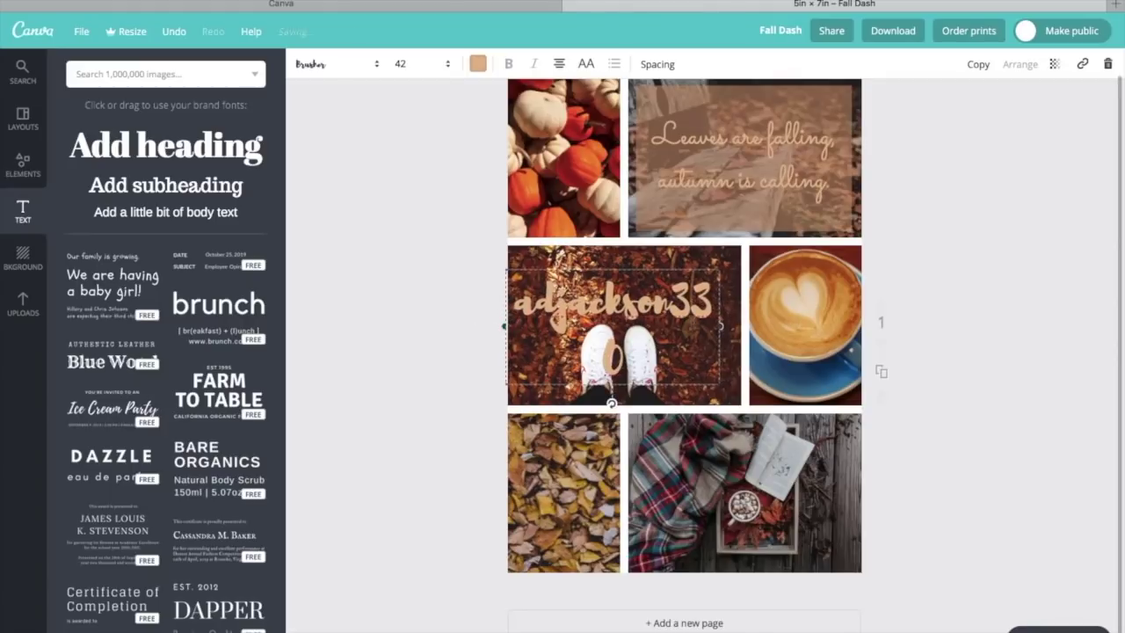
pyautogui.moveTo(714, 327); pyautogui.dragTo(735, 327)
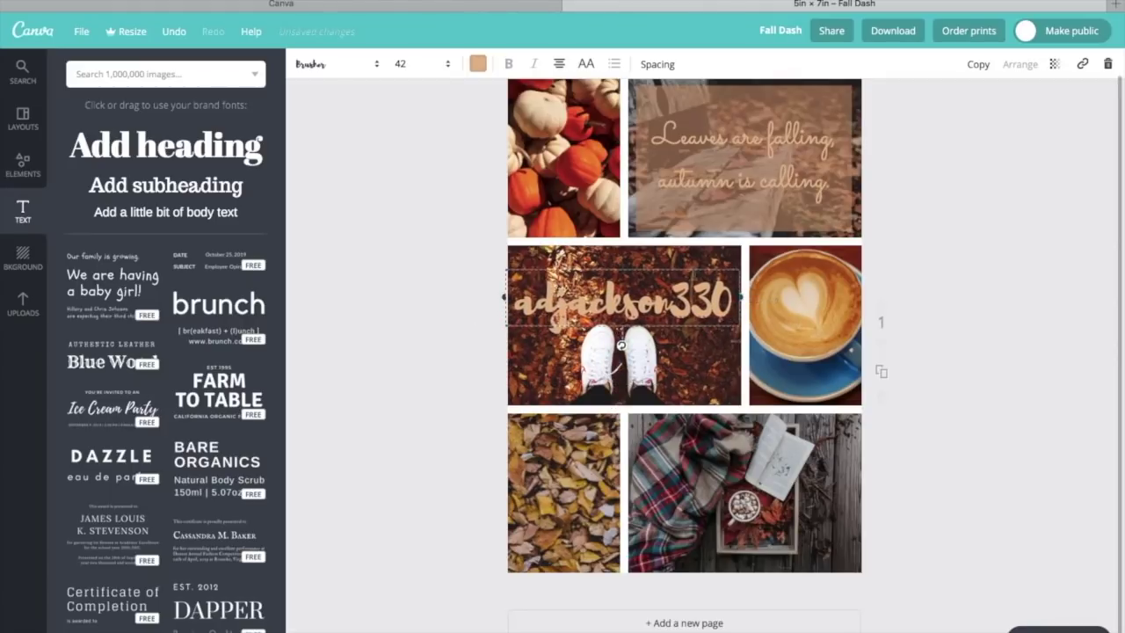
pyautogui.moveTo(694, 267); pyautogui.dragTo(694, 260)
# - Recolour the username text white and deselect it
pyautogui.click(477, 63)
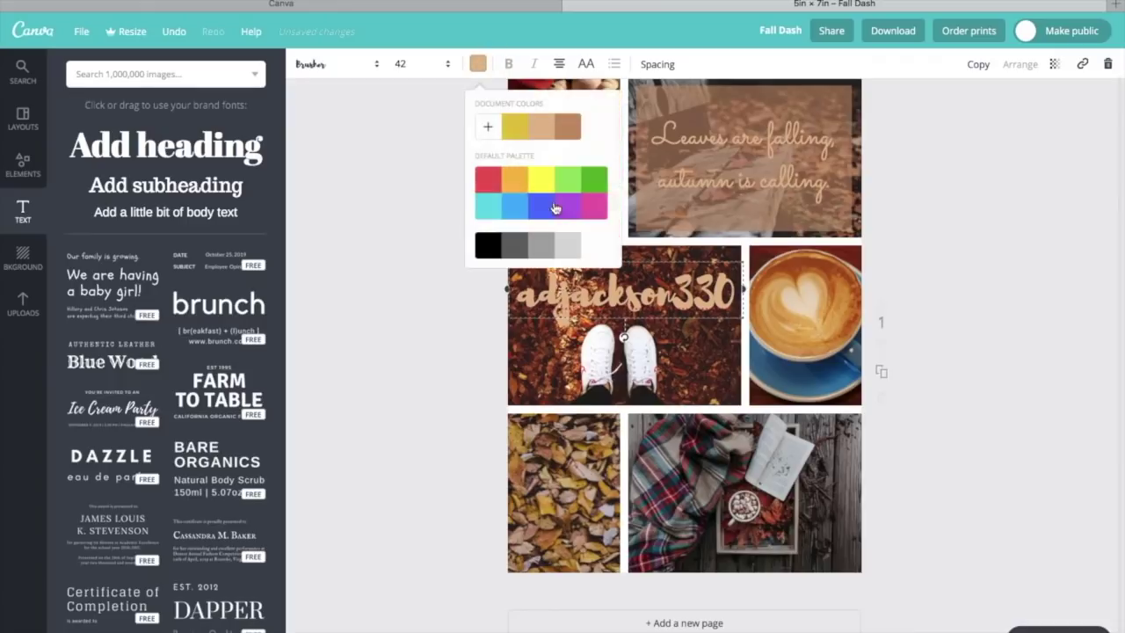
pyautogui.click(594, 250)
pyautogui.click(407, 340)
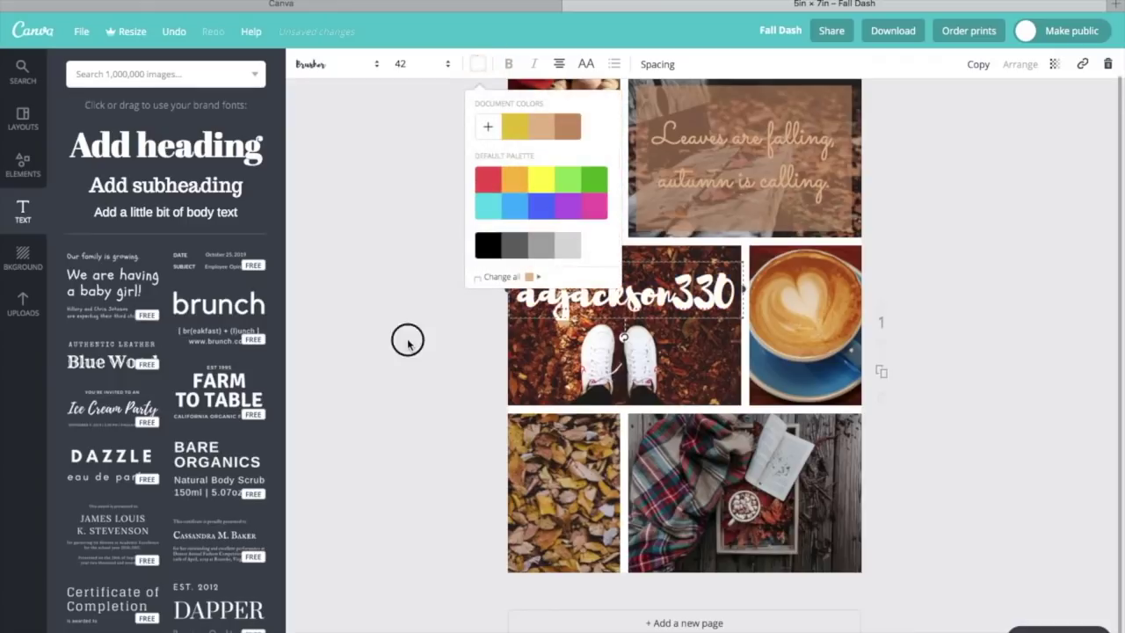
pyautogui.click(407, 341)
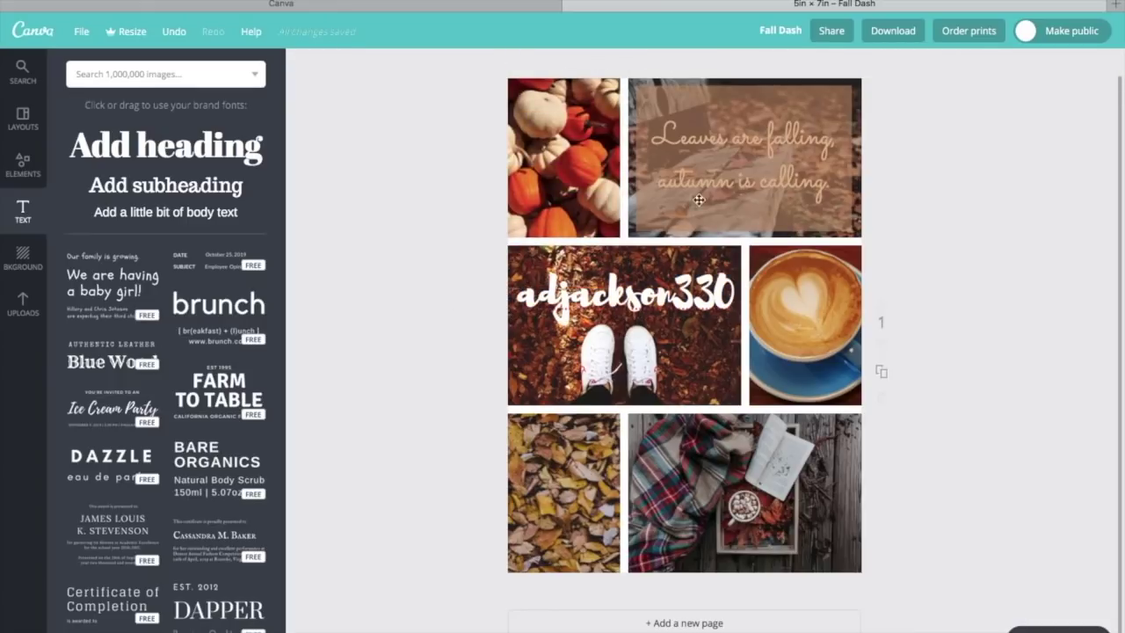
# - Recolour the autumn quote white and deselect it
pyautogui.click(796, 134)
pyautogui.click(477, 63)
pyautogui.click(598, 249)
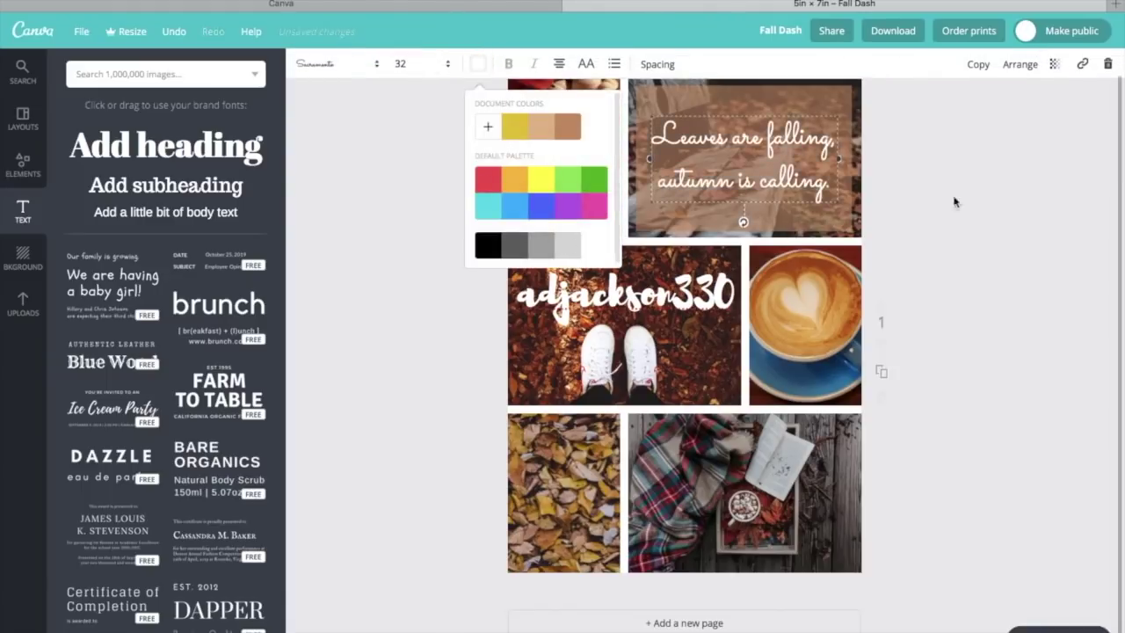
pyautogui.click(980, 206)
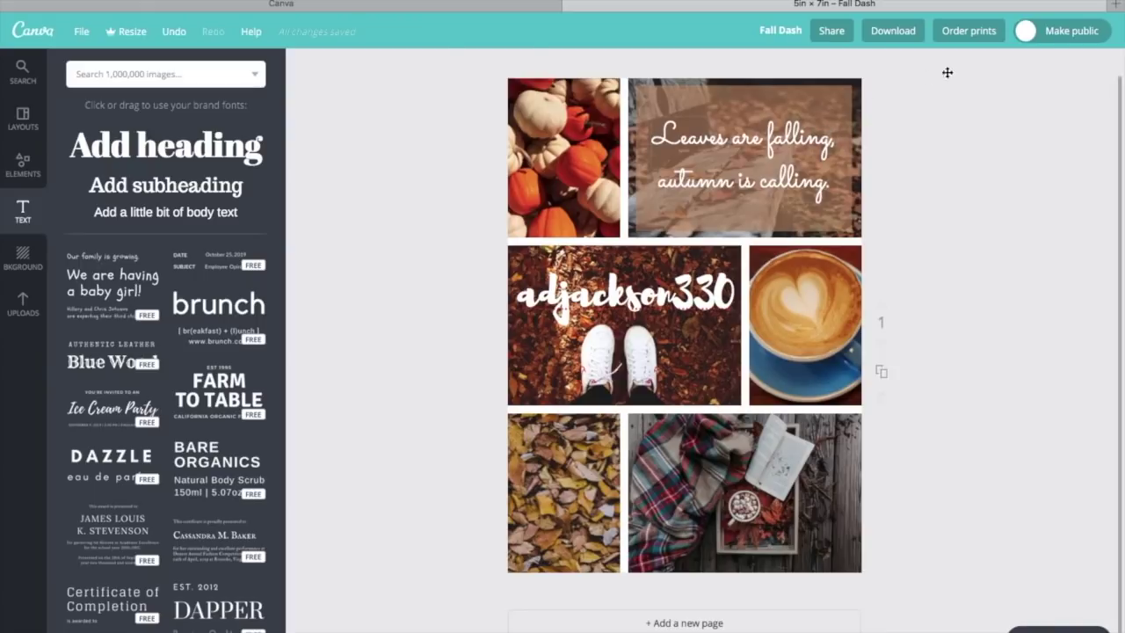
# - Delete the autumn quote and the tinted rectangle behind it from the bench photo
pyautogui.hotkey('ctrl', 'z')
pyautogui.click(1108, 66)
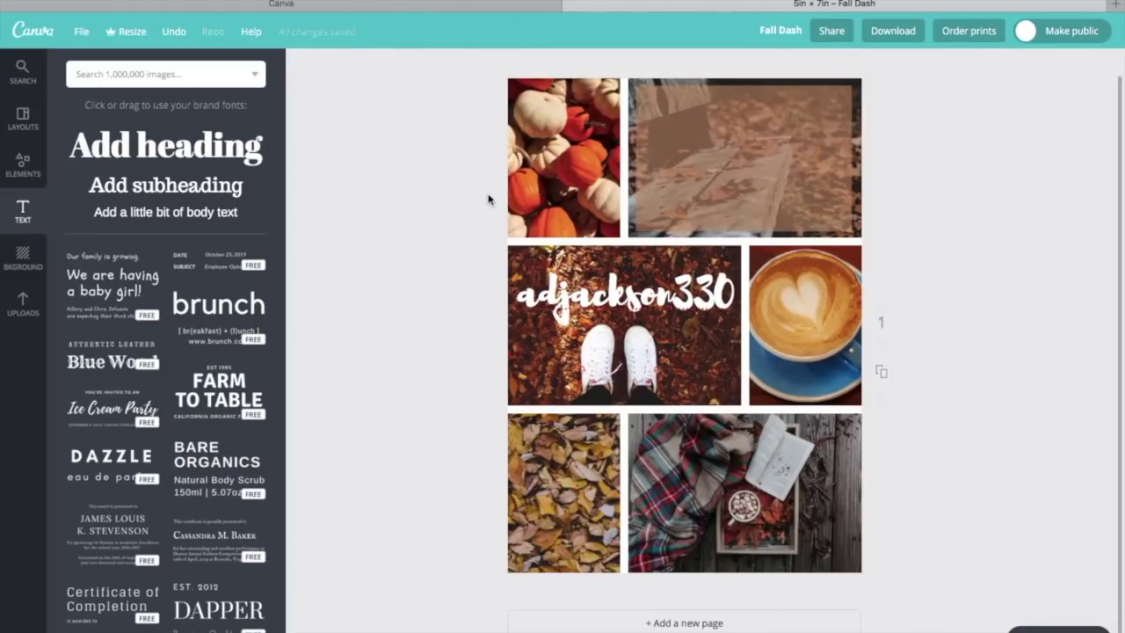
pyautogui.click(742, 130)
pyautogui.click(1105, 70)
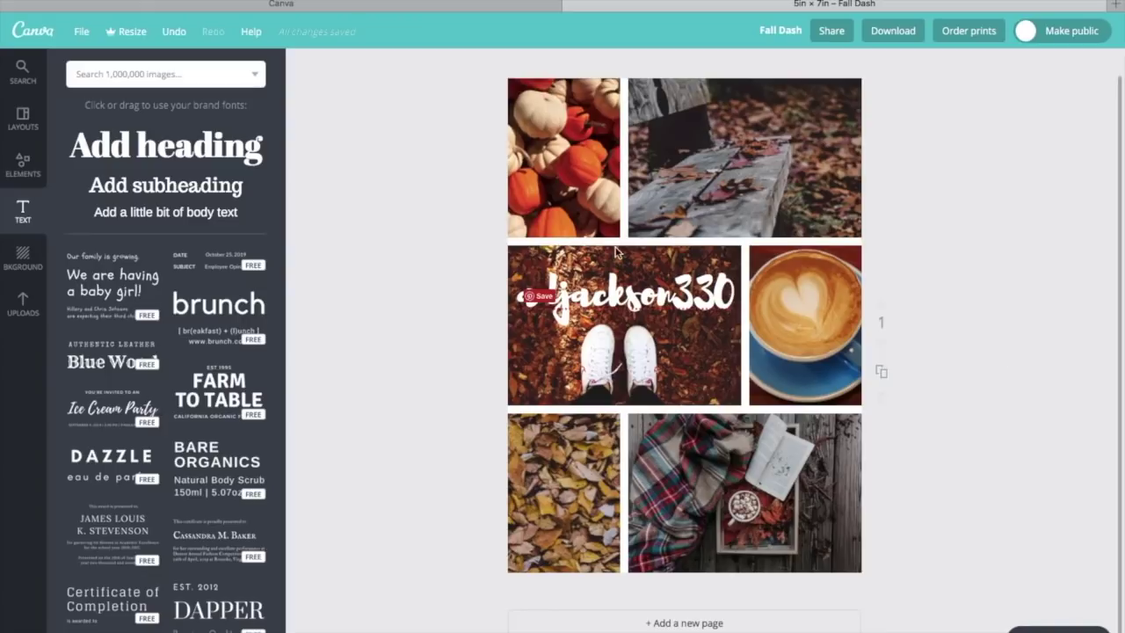
# - Browse the Lines elements and add the single swirl with a curled end to the collage
pyautogui.click(21, 164)
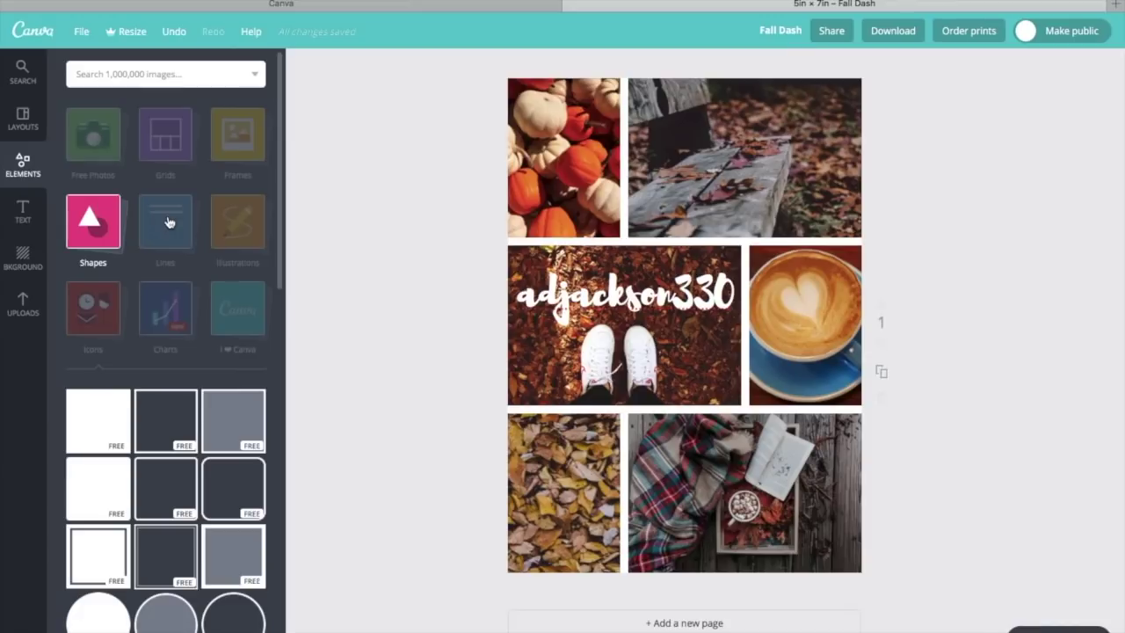
pyautogui.click(159, 255)
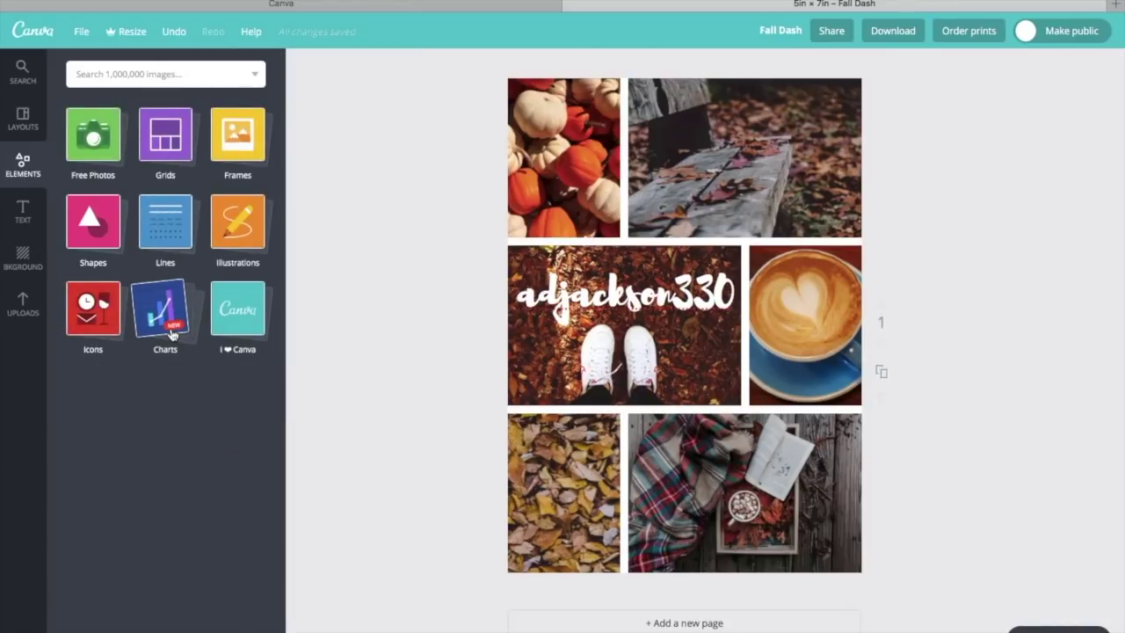
pyautogui.click(176, 259)
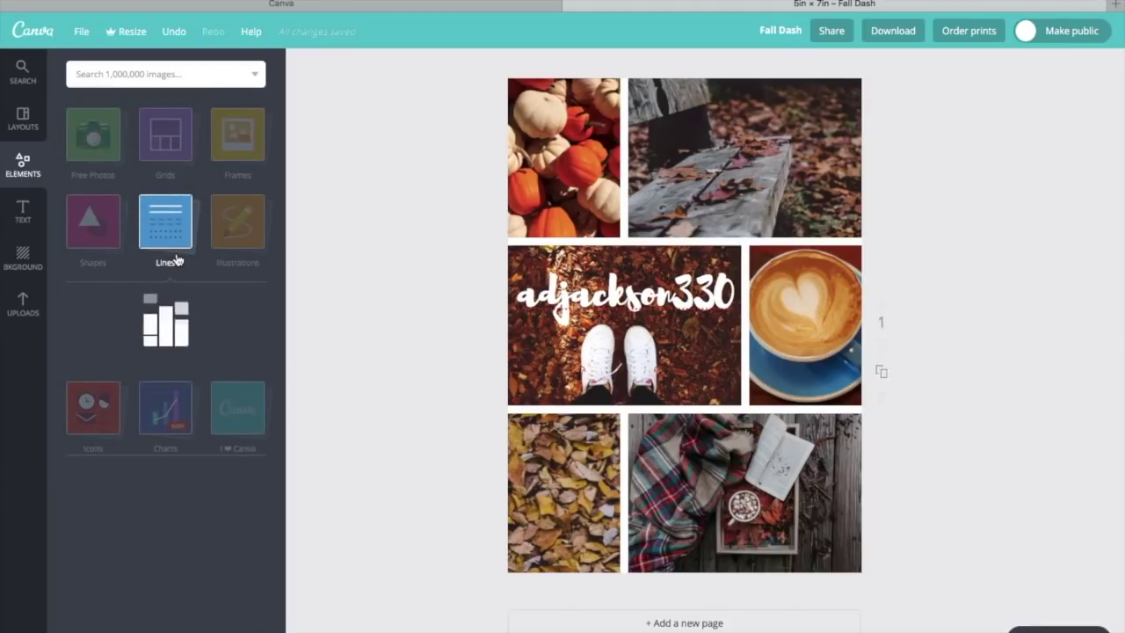
pyautogui.scroll(-3, 173, 446)
pyautogui.scroll(-1, 174, 446)
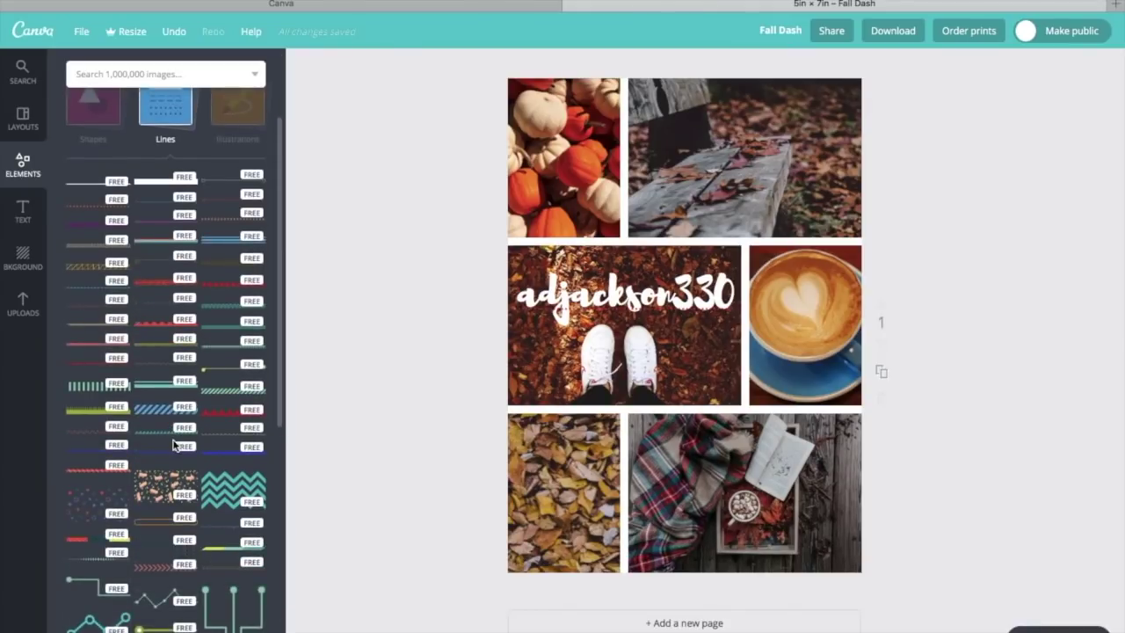
pyautogui.scroll(-3, 173, 447)
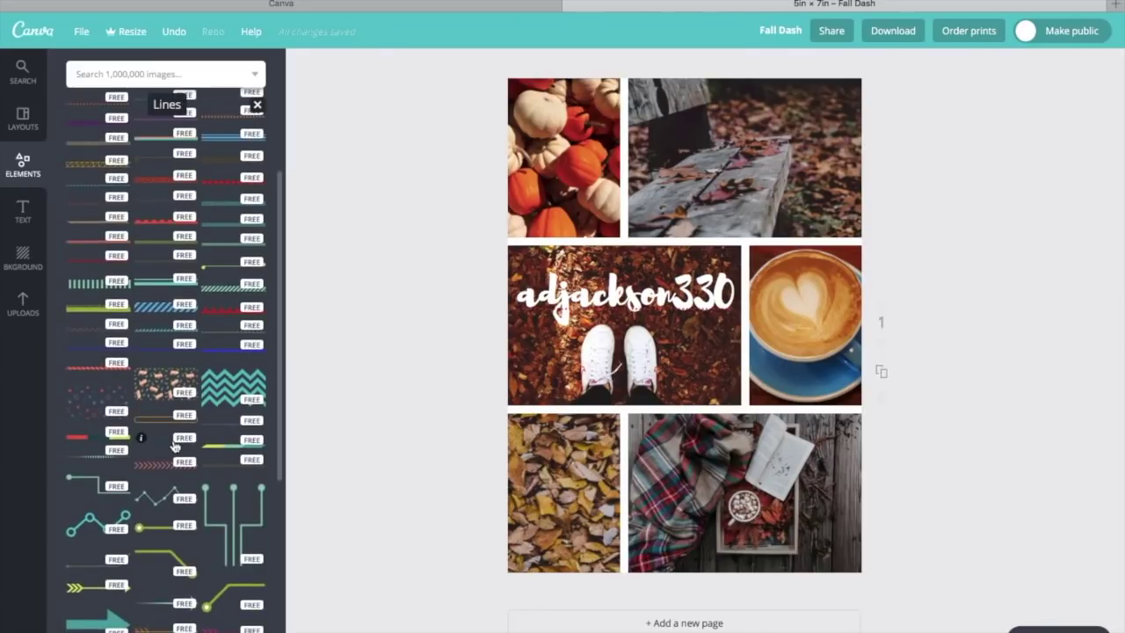
pyautogui.scroll(-1, 175, 447)
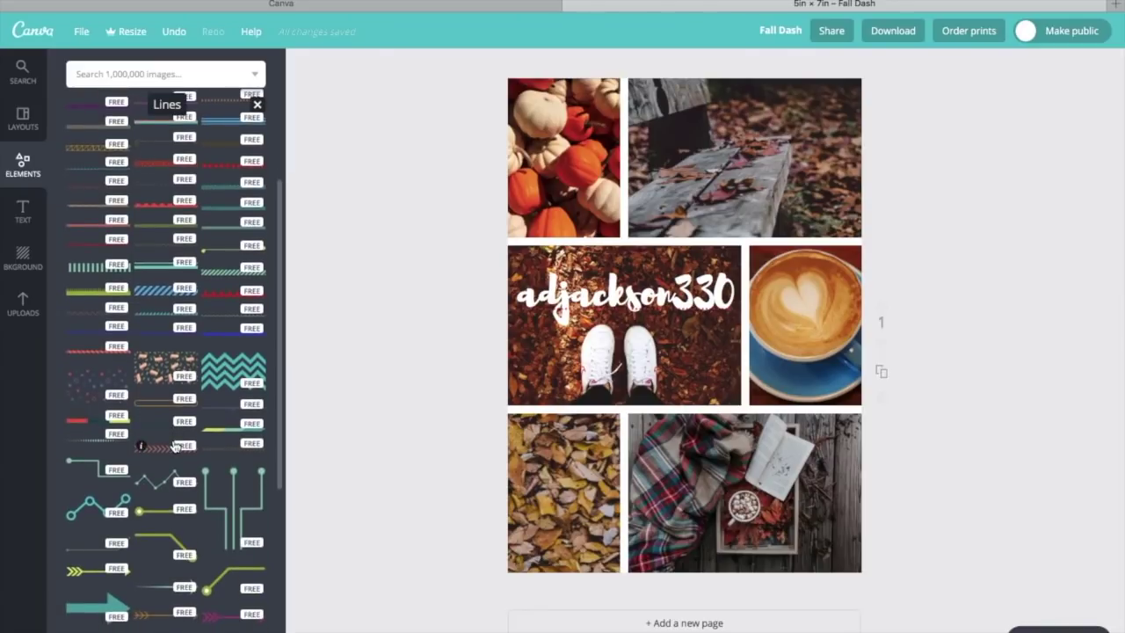
pyautogui.scroll(-5, 175, 446)
pyautogui.scroll(-5, 175, 446)
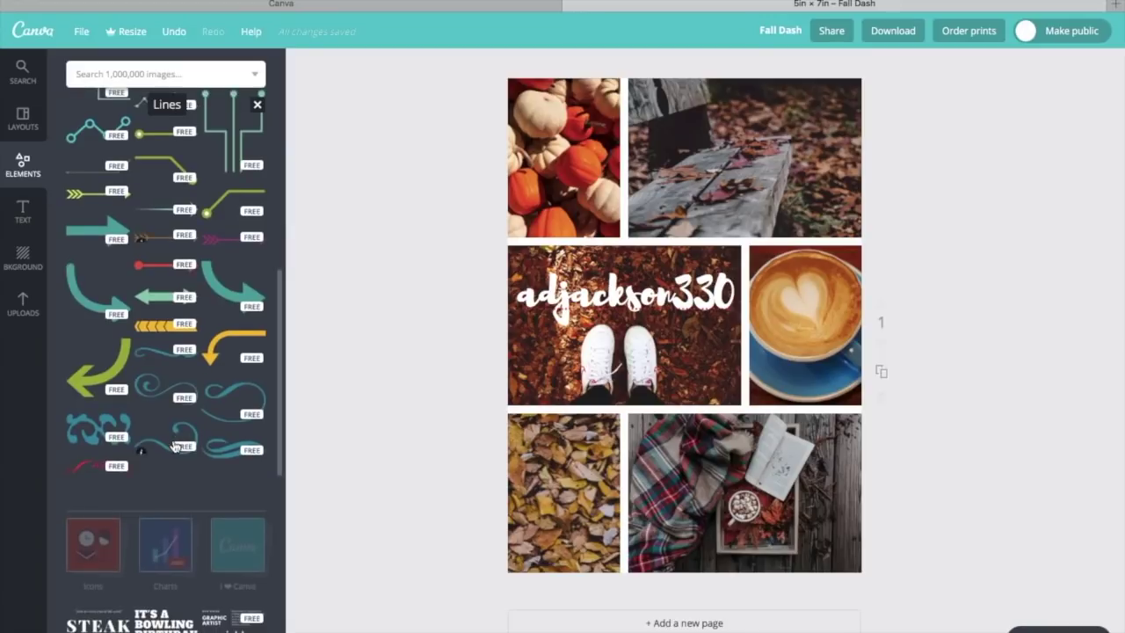
pyautogui.click(184, 391)
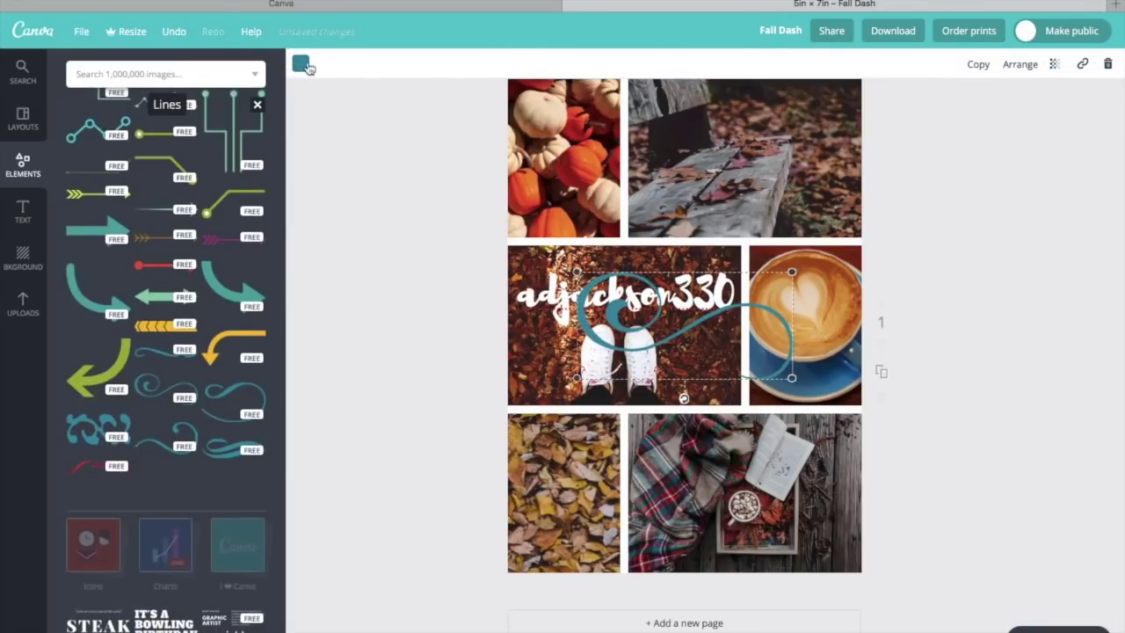
# - Recolour the swirl white and move it onto the bench photo
pyautogui.click(299, 65)
pyautogui.click(417, 248)
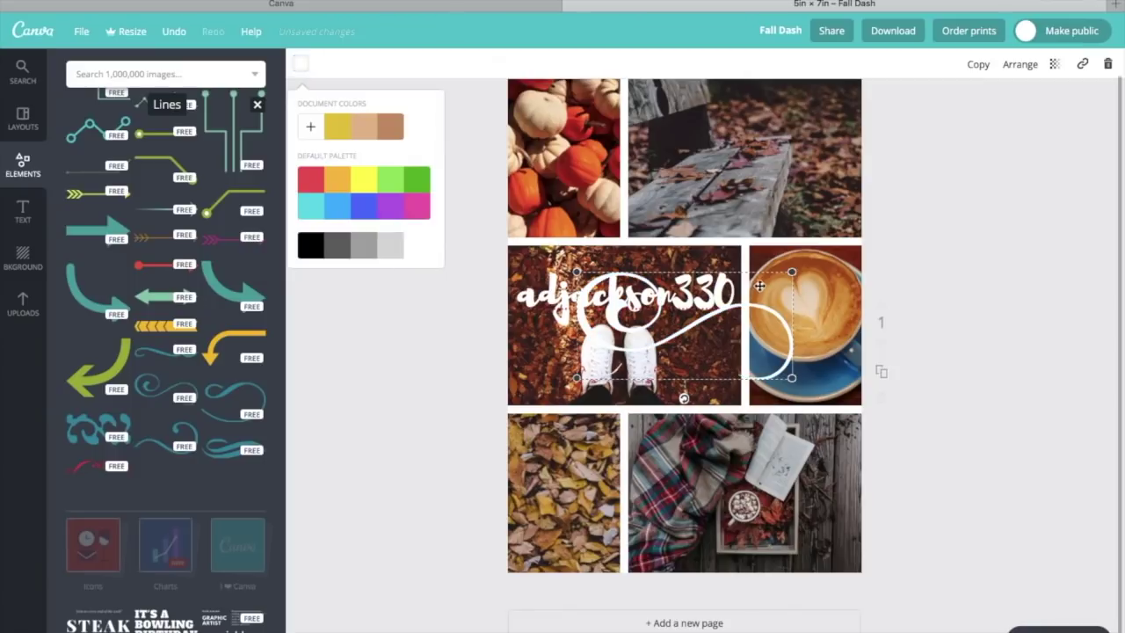
pyautogui.click(774, 246)
pyautogui.moveTo(742, 312); pyautogui.dragTo(799, 135)
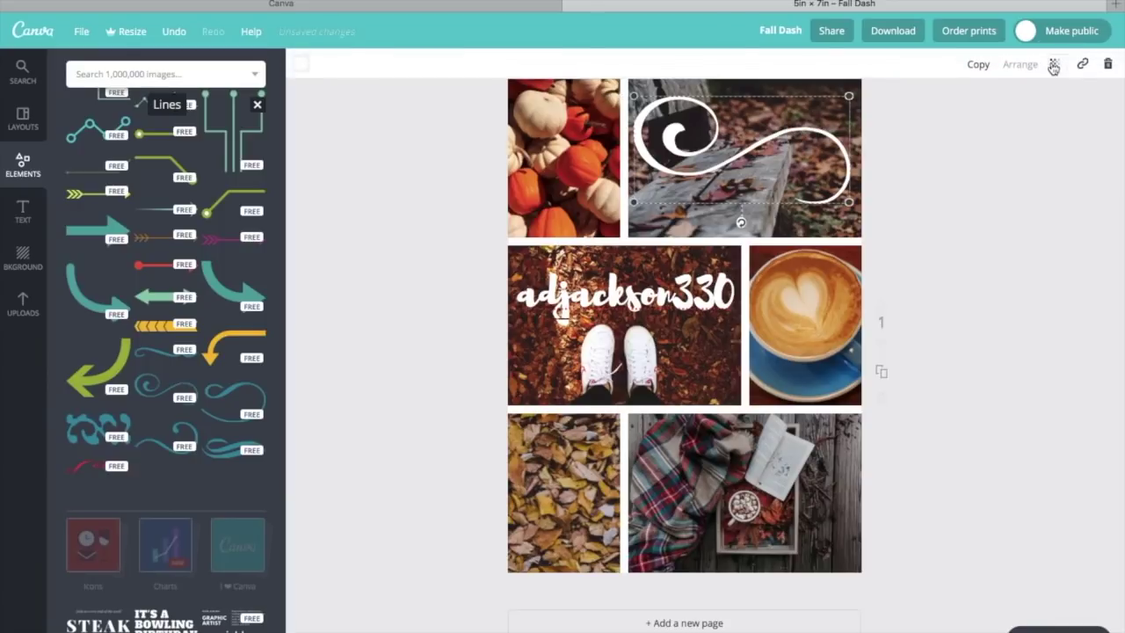
# - Make the swirl mostly transparent and rotate it a quarter turn clockwise so it stands upright
pyautogui.click(1054, 64)
pyautogui.click(1030, 104)
pyautogui.moveTo(1030, 104); pyautogui.dragTo(976, 105)
pyautogui.moveTo(741, 223); pyautogui.dragTo(669, 149)
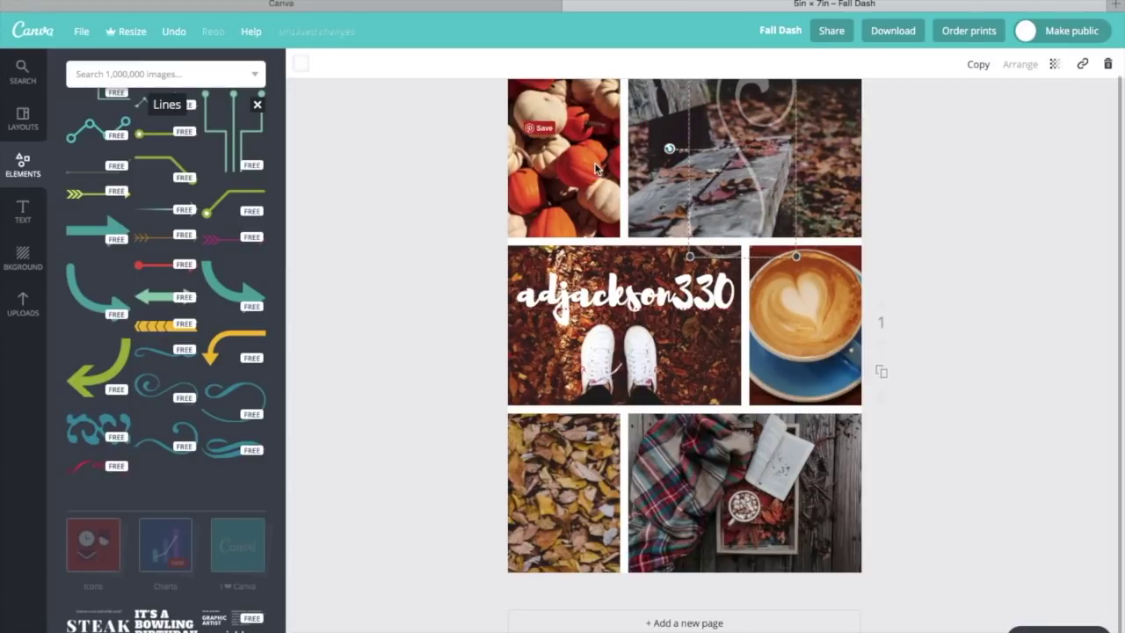
# - Shrink the swirl to the bench photo's height, align it along the photo's right edge, and deselect it
pyautogui.moveTo(692, 258); pyautogui.dragTo(714, 237)
pyautogui.moveTo(719, 89); pyautogui.dragTo(779, 150)
pyautogui.moveTo(769, 267); pyautogui.dragTo(779, 233)
pyautogui.click(970, 261)
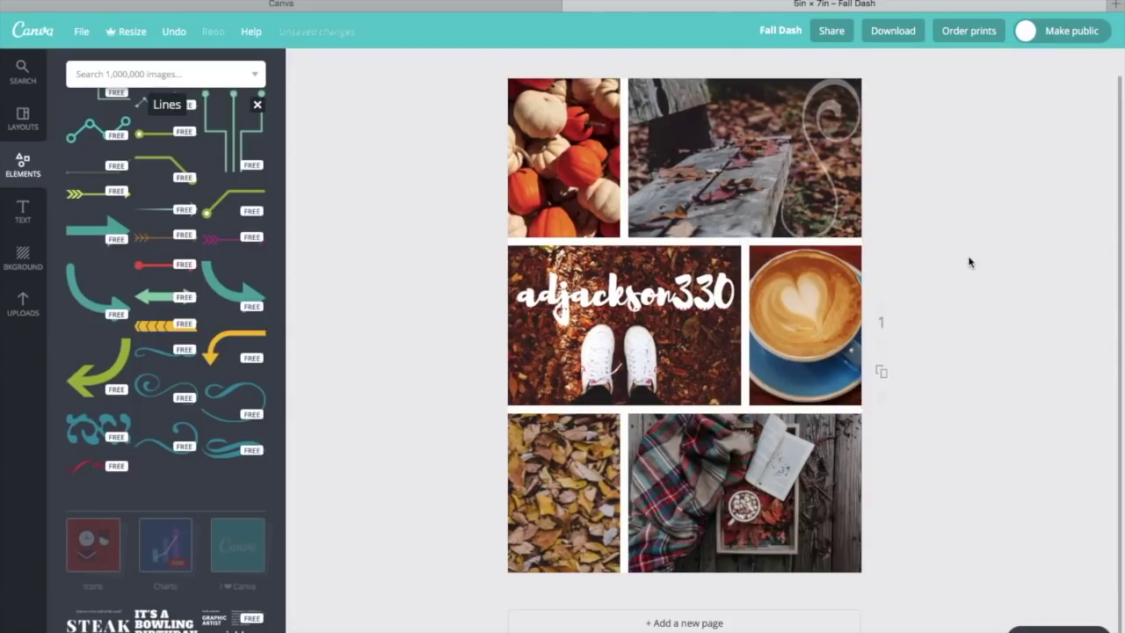
# - Duplicate the swirl, turn the copy upside down, and place it along the left edge of the yellow leaves photo
pyautogui.click(831, 107)
pyautogui.click(976, 65)
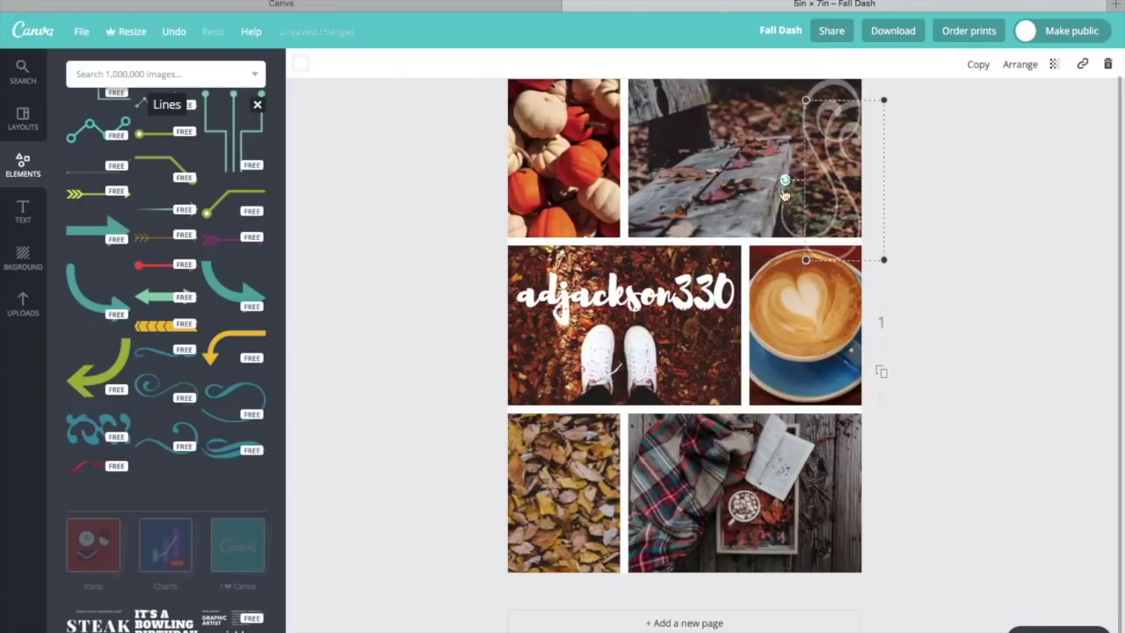
pyautogui.moveTo(784, 182); pyautogui.dragTo(935, 126)
pyautogui.moveTo(845, 140); pyautogui.dragTo(547, 450)
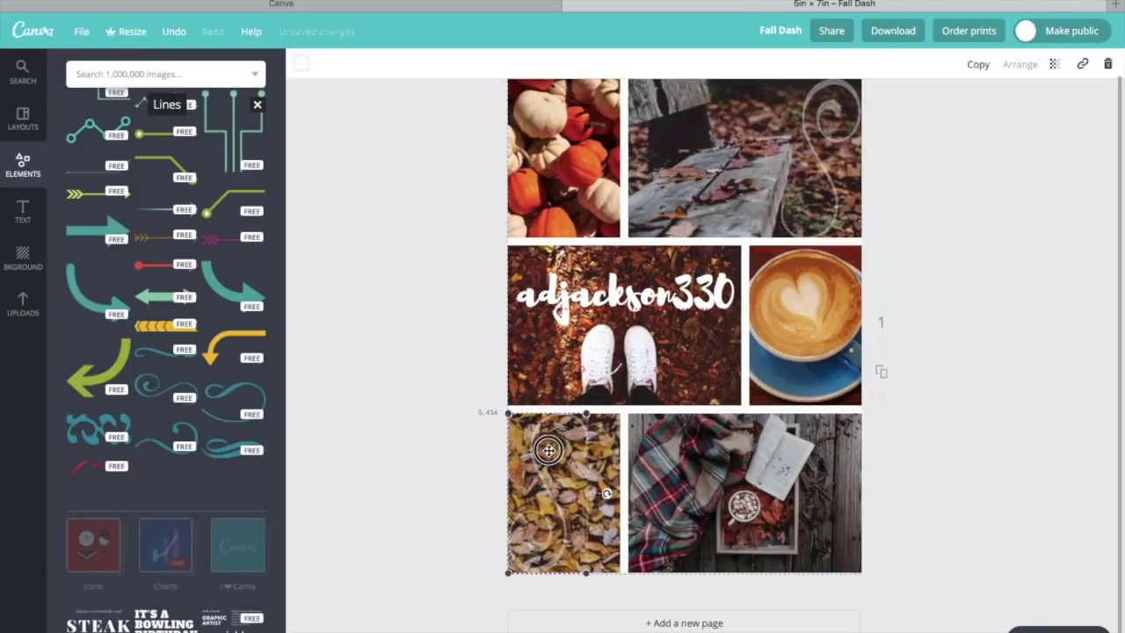
pyautogui.click(428, 420)
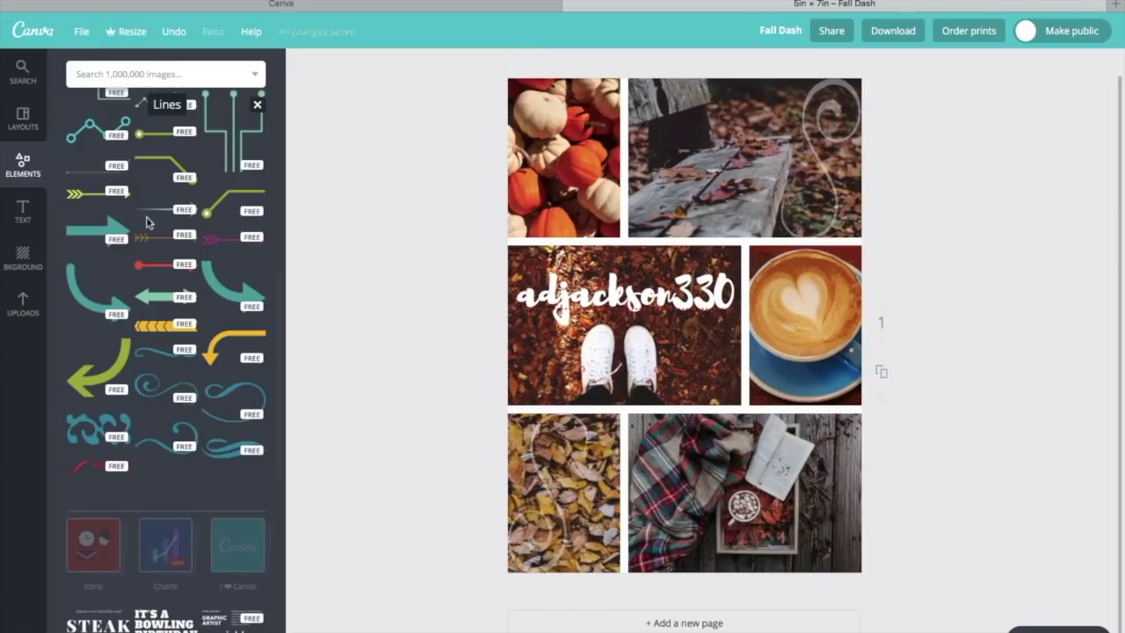
# - Add a subheading reading "FALL" with one letter per line and colour it white
pyautogui.click(24, 211)
pyautogui.click(127, 184)
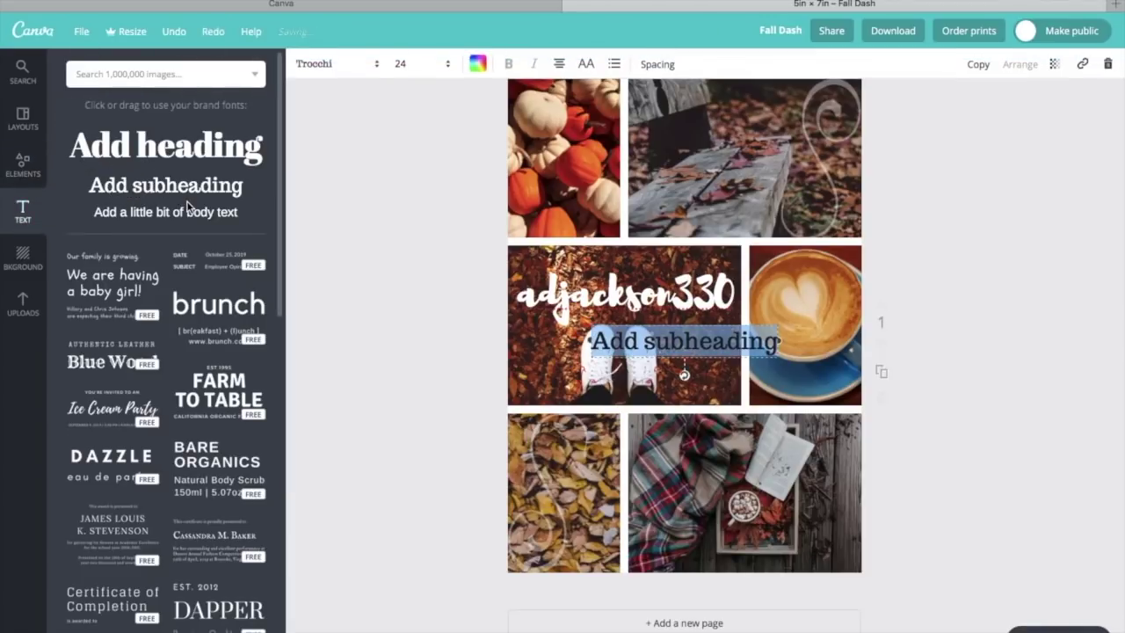
pyautogui.press('BackSpace')
pyautogui.press('Return')
pyautogui.press('Return')
pyautogui.press('Return')
pyautogui.click(476, 64)
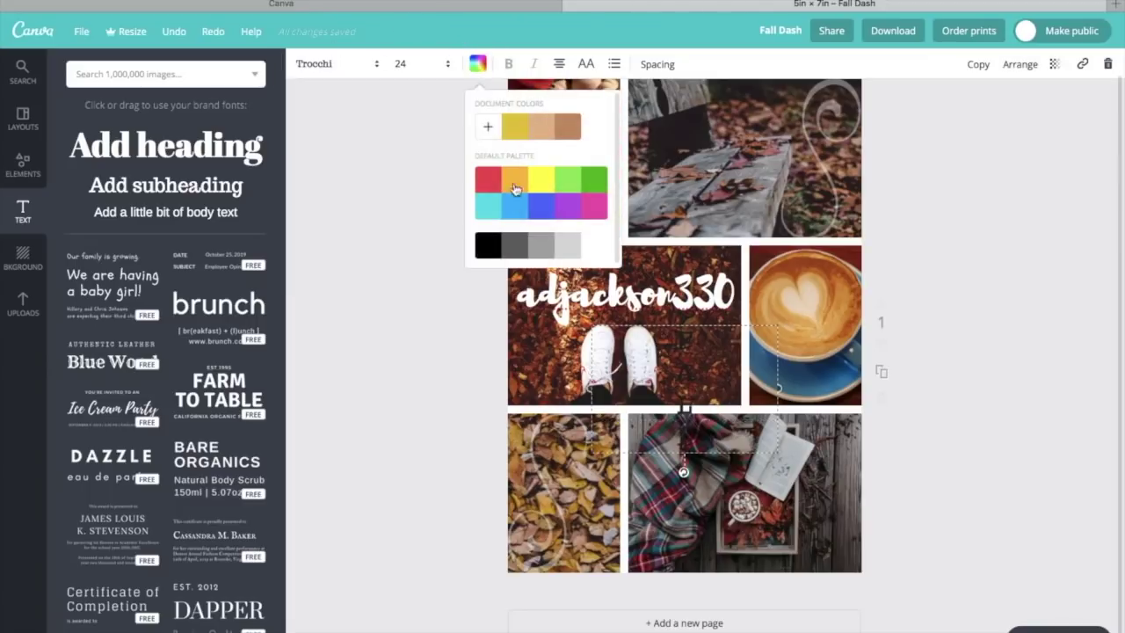
pyautogui.click(592, 247)
# - Place the vertical FALL text along the pumpkin photo's left side and set its font to Brusher
pyautogui.moveTo(754, 322); pyautogui.dragTo(631, 95)
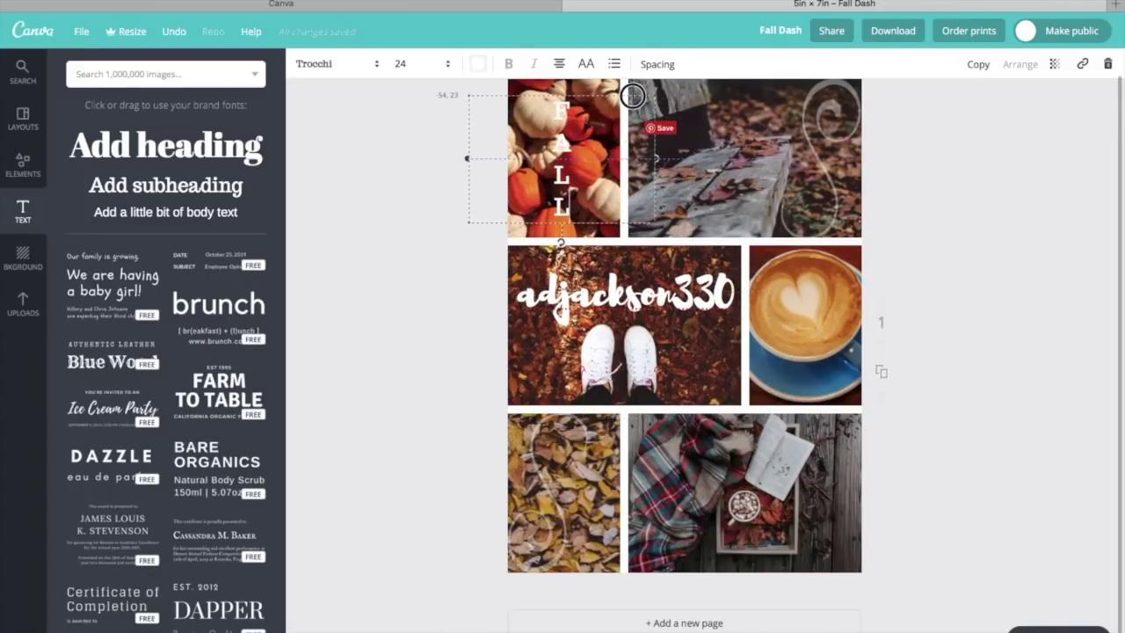
pyautogui.click(342, 68)
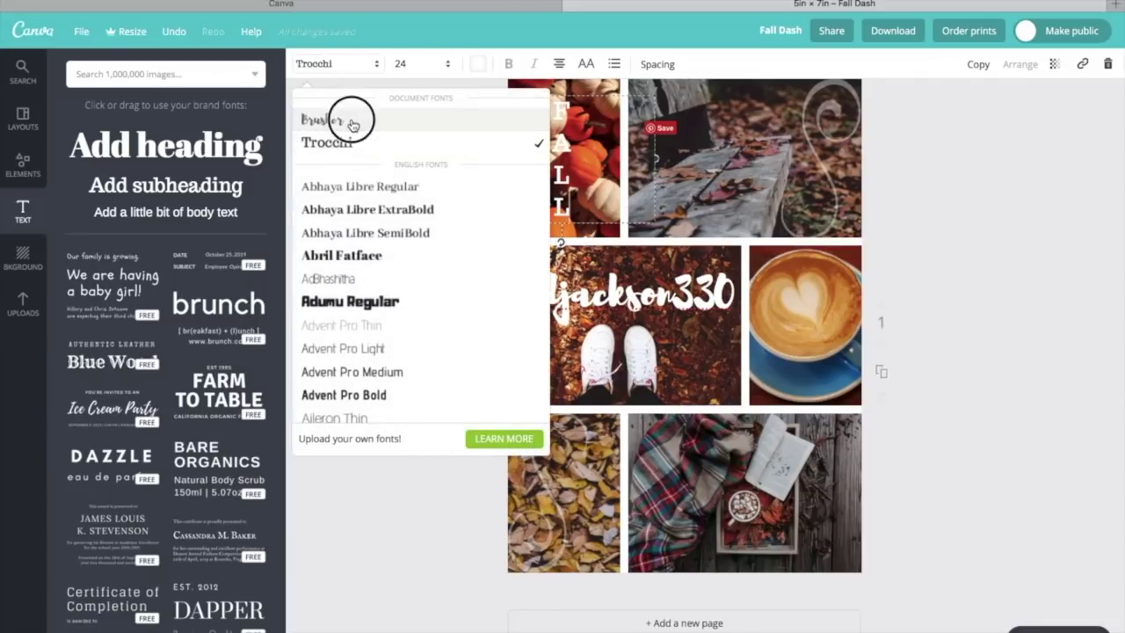
pyautogui.click(349, 120)
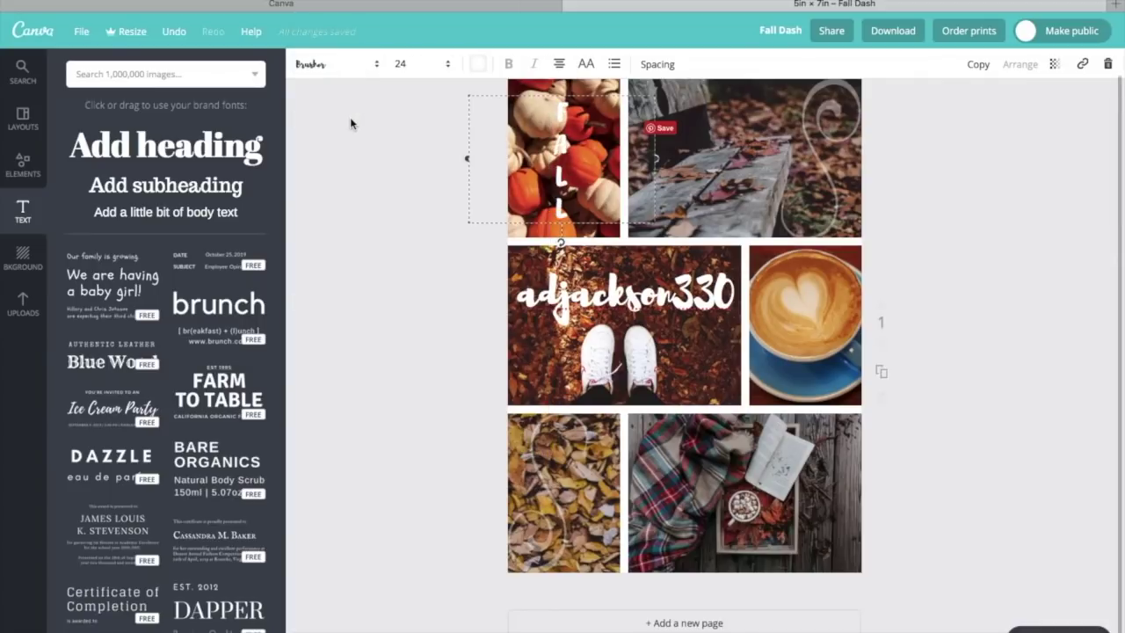
pyautogui.moveTo(570, 95); pyautogui.dragTo(534, 105)
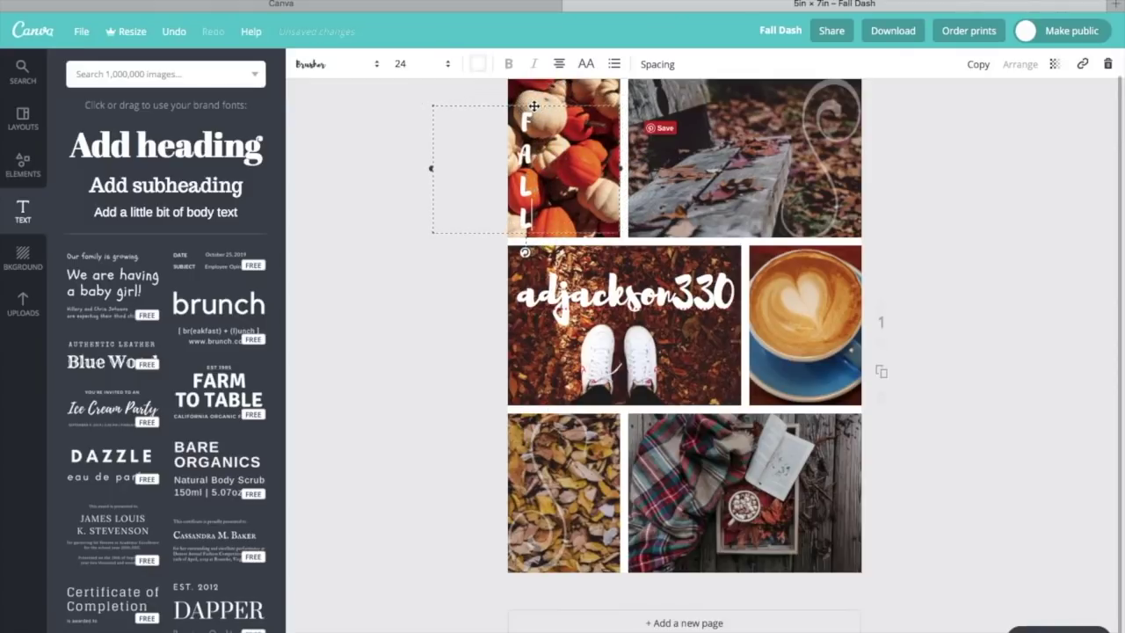
pyautogui.scroll(1, 377, 135)
pyautogui.click(377, 136)
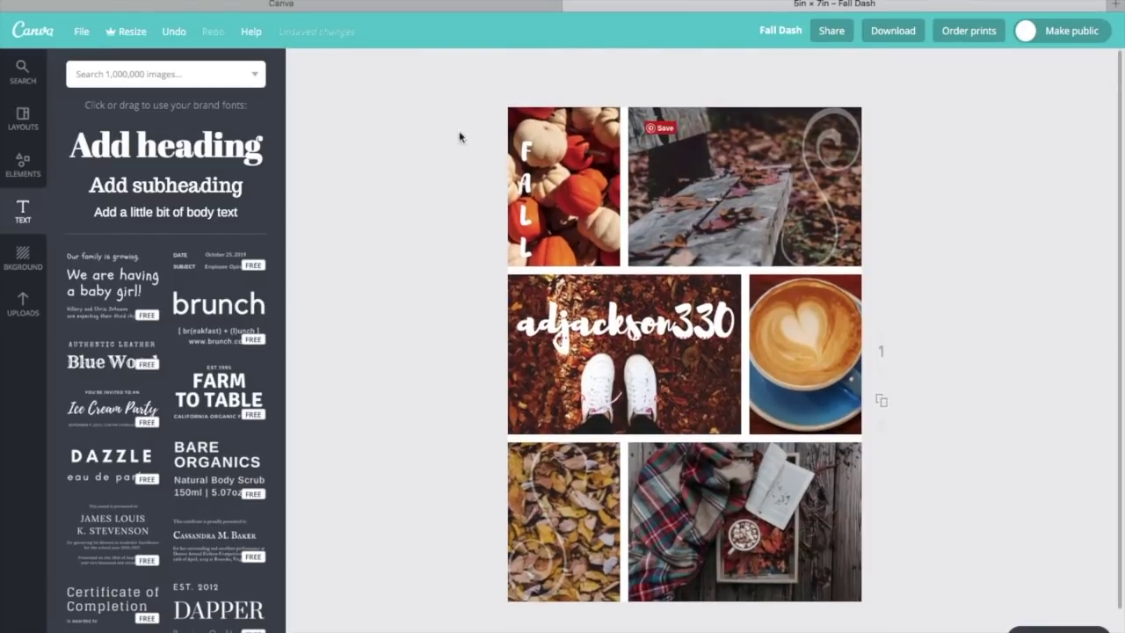
# - Nudge the FALL text slightly upward on the pumpkin photo, and delete it
pyautogui.click(523, 154)
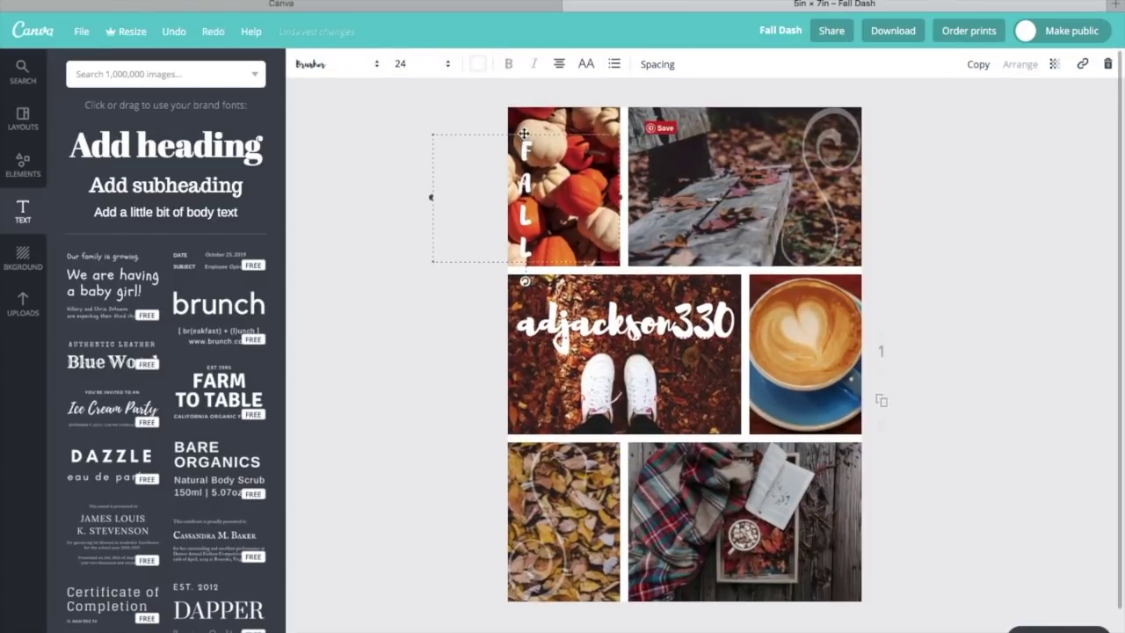
pyautogui.moveTo(520, 130); pyautogui.dragTo(518, 122)
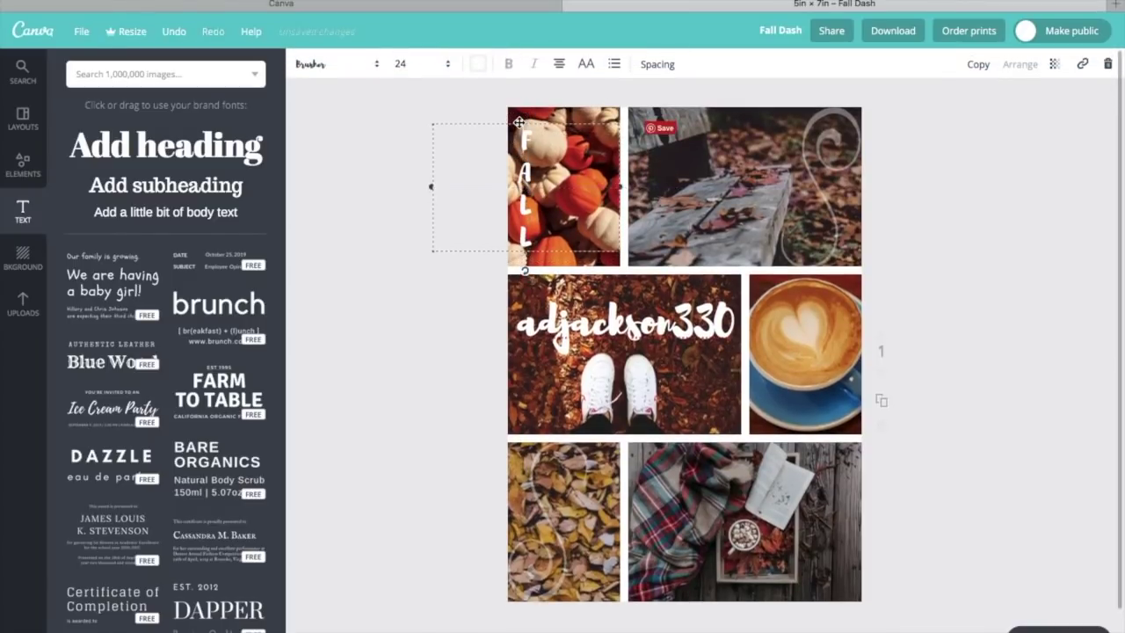
pyautogui.press('super+z')
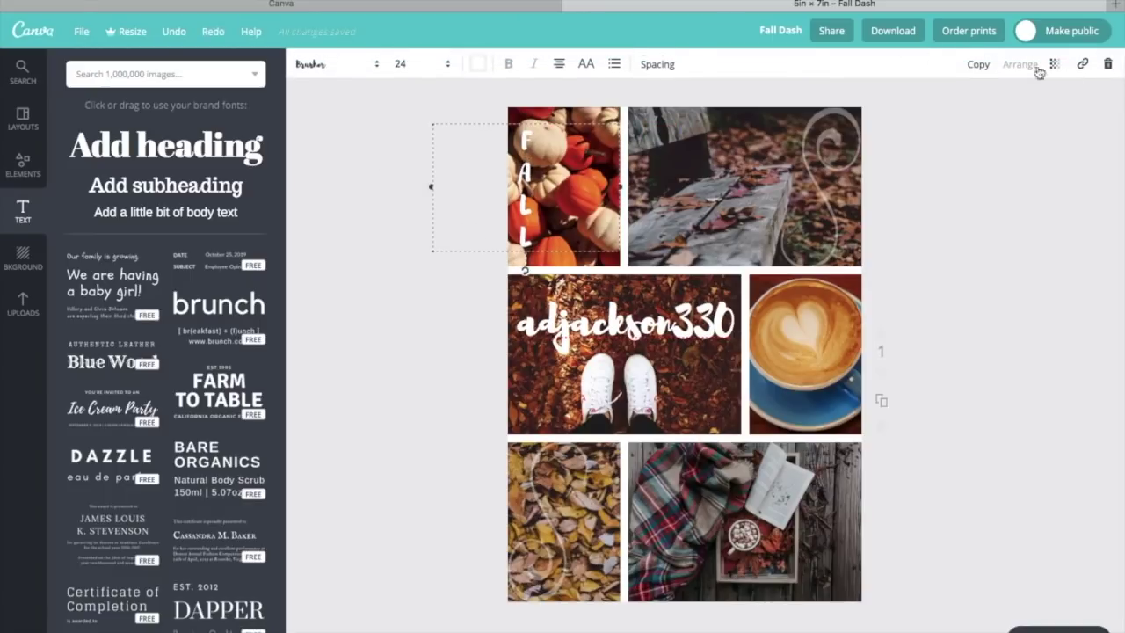
pyautogui.click(1107, 63)
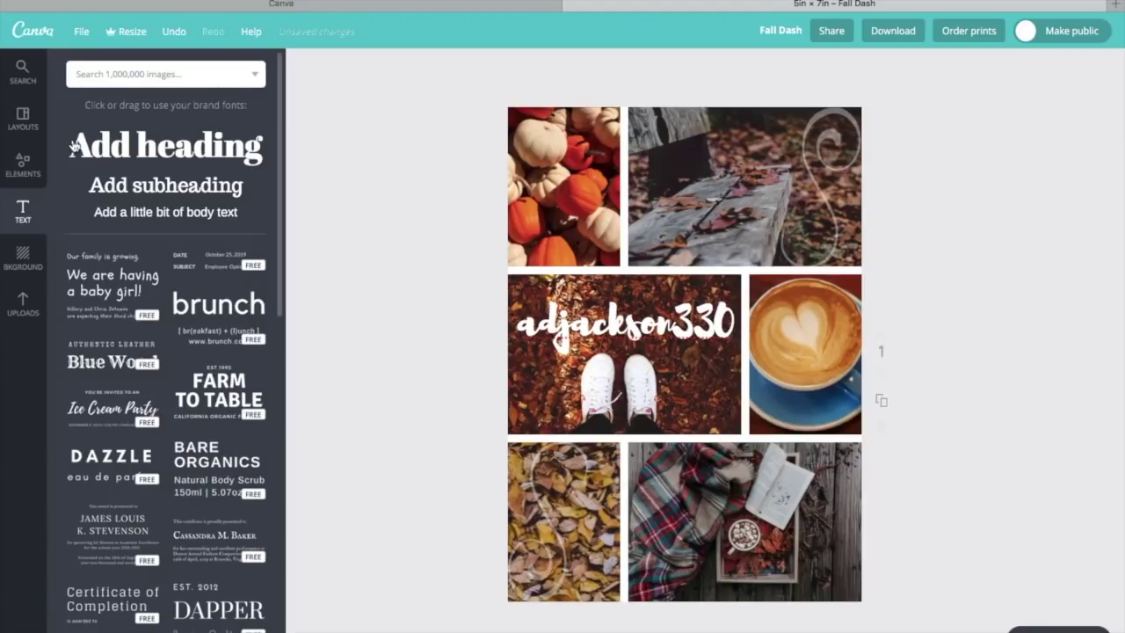
# - Search the illustrations for "AUTUMN" and add the orange maple leaf to the collage
pyautogui.click(35, 164)
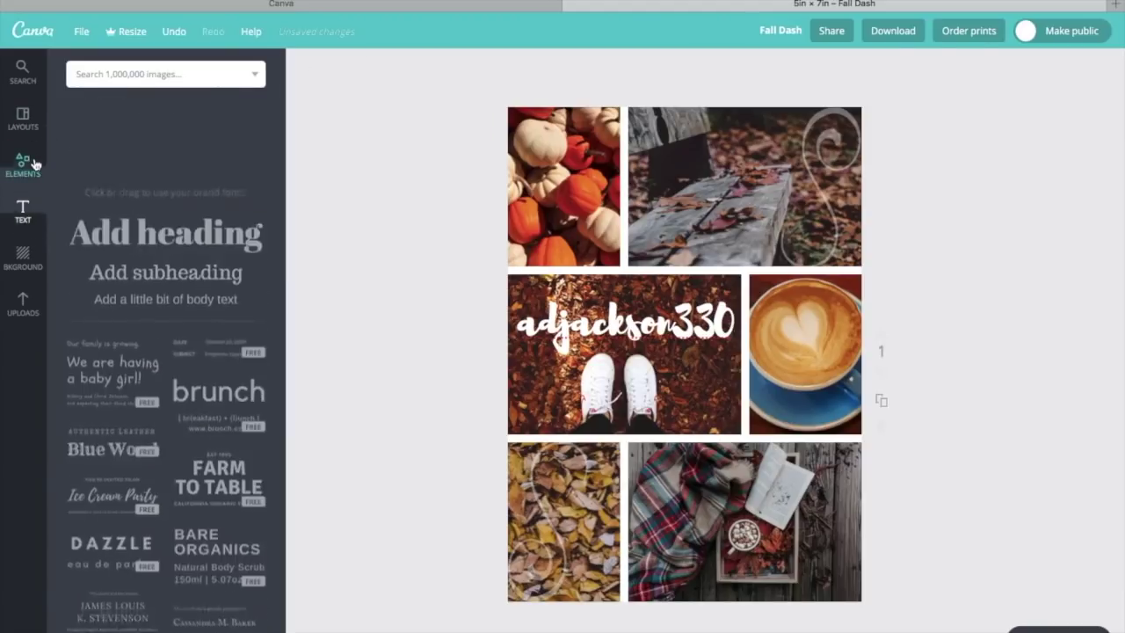
pyautogui.click(140, 74)
pyautogui.write('AUTUMN')
pyautogui.press('Return')
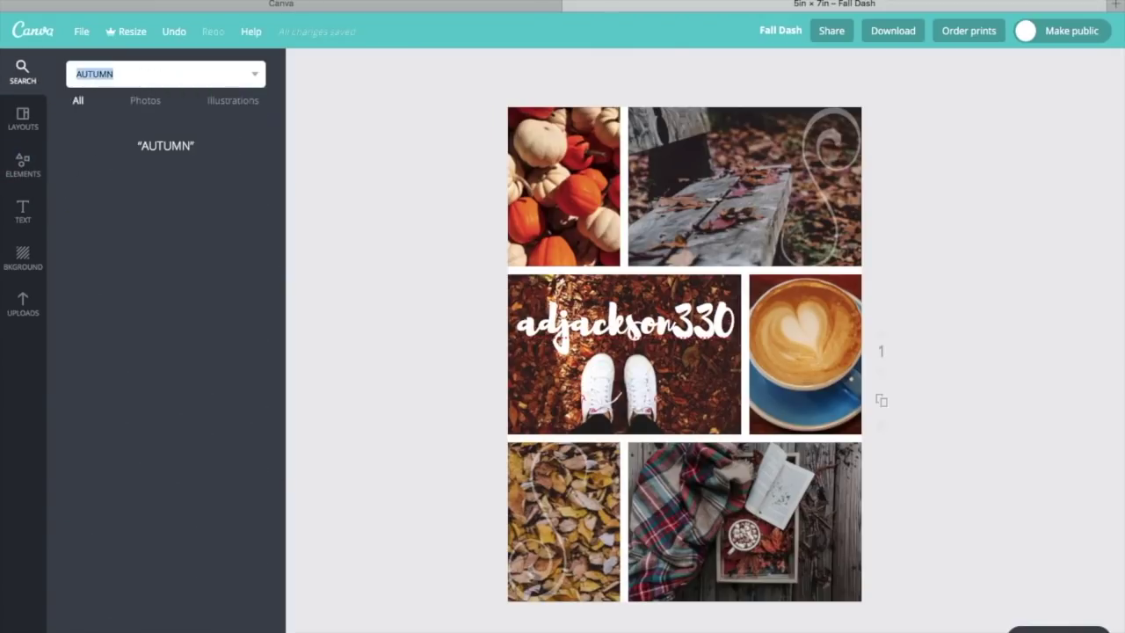
pyautogui.click(234, 104)
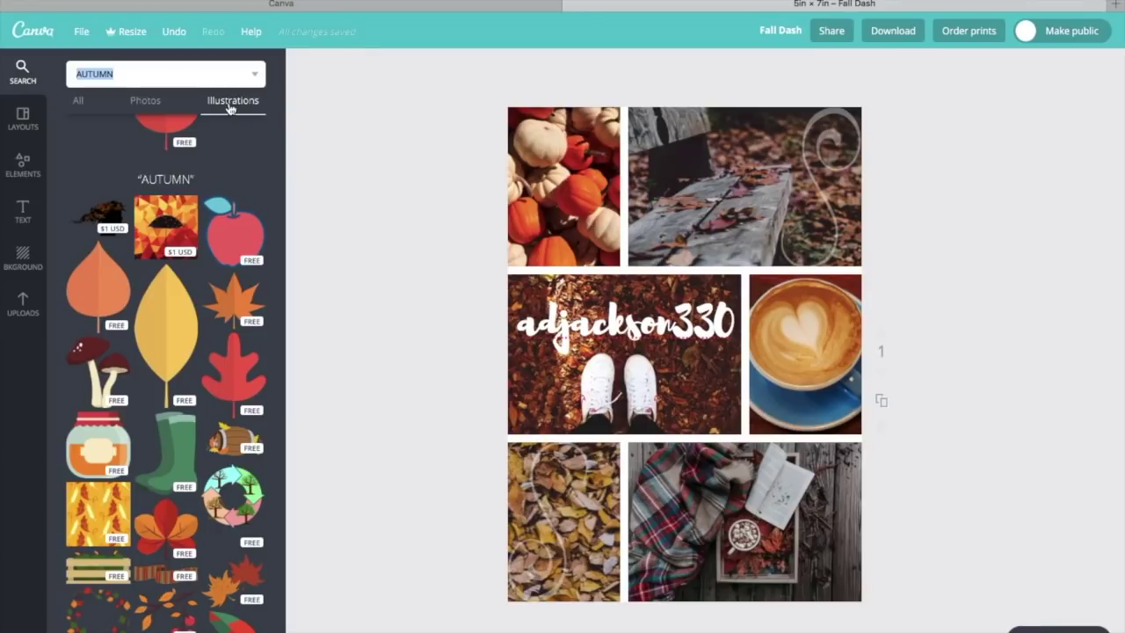
pyautogui.click(245, 304)
# - Tilt and shrink the orange maple leaf over the bench photo, and try adjusting its transparency
pyautogui.moveTo(708, 380); pyautogui.dragTo(728, 232)
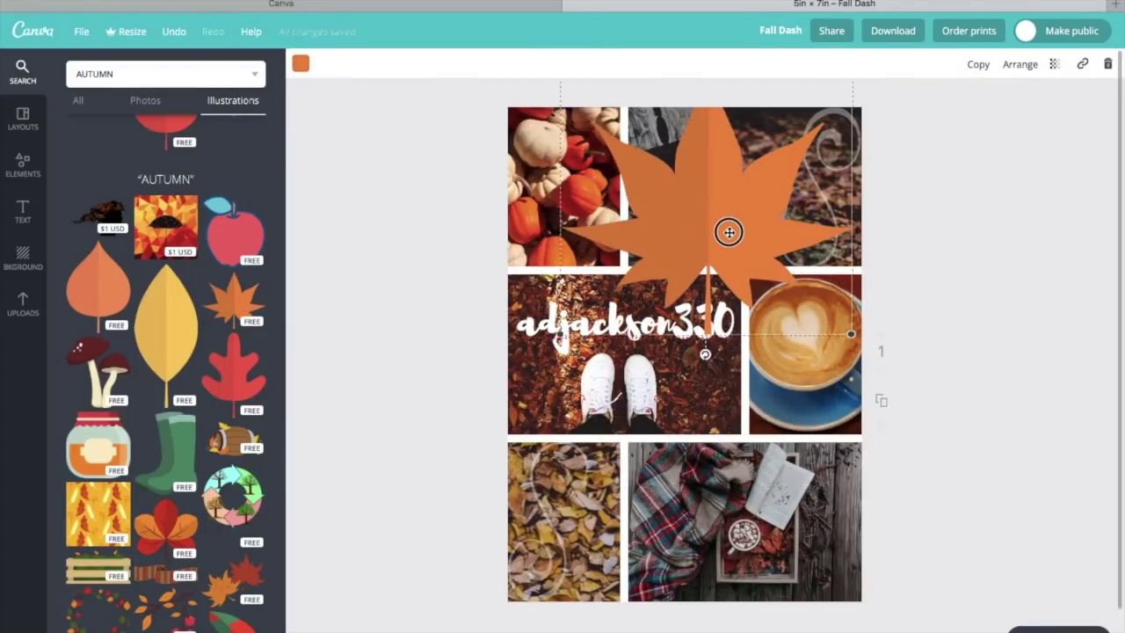
pyautogui.moveTo(705, 355); pyautogui.dragTo(747, 347)
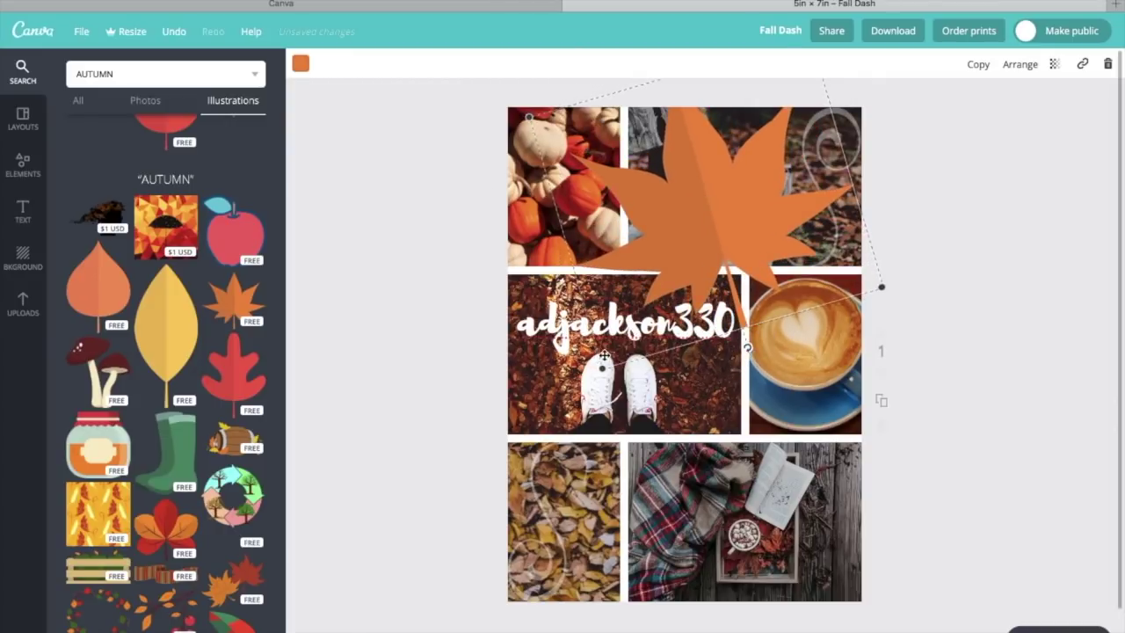
pyautogui.moveTo(604, 367); pyautogui.dragTo(707, 163)
pyautogui.click(1054, 65)
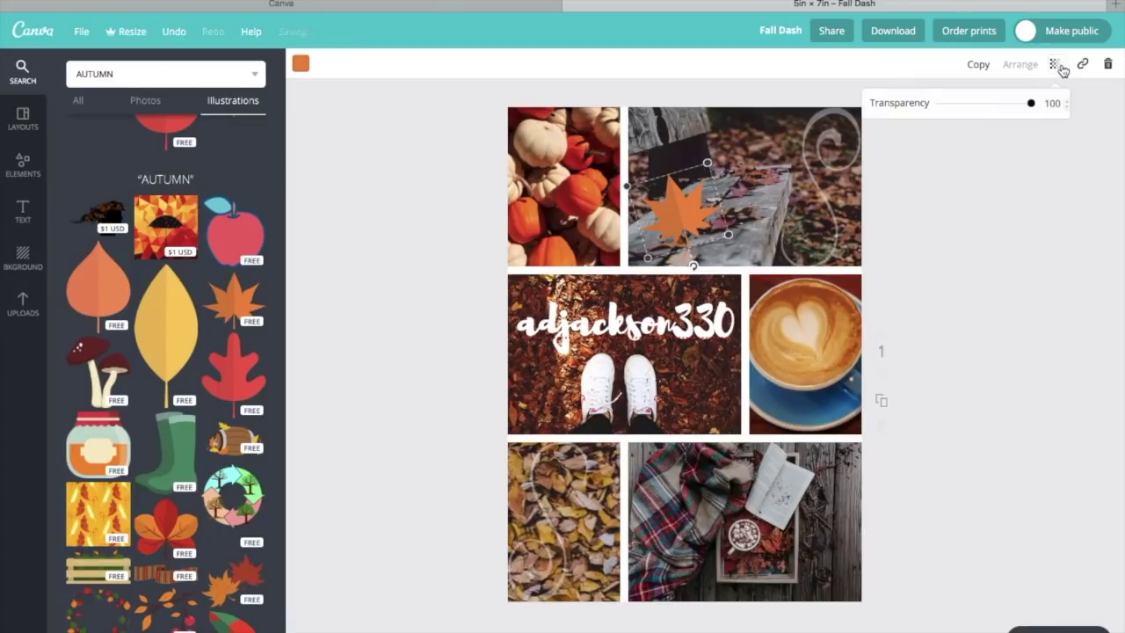
pyautogui.moveTo(1037, 101)
pyautogui.mouseDown()
pyautogui.moveTo(974, 104)
pyautogui.moveTo(1055, 102)
pyautogui.mouseUp()
# - Move the maple leaf beside the wooden tray in the blanket photo, shrink it further, and deselect it
pyautogui.moveTo(702, 229); pyautogui.dragTo(833, 560)
pyautogui.moveTo(805, 597); pyautogui.dragTo(826, 567)
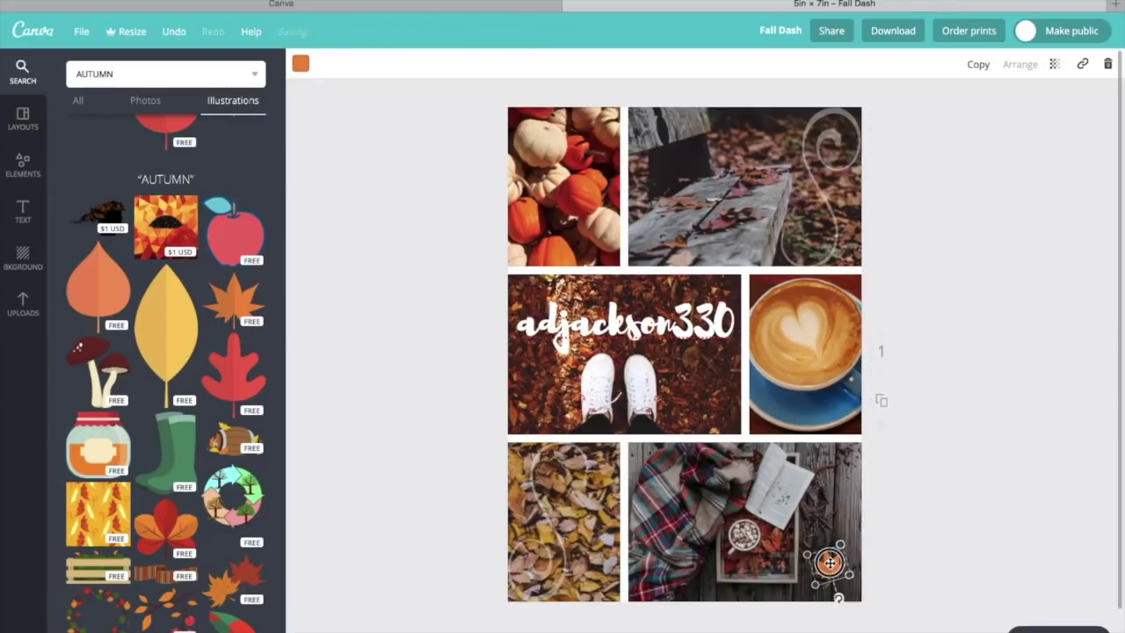
pyautogui.click(921, 507)
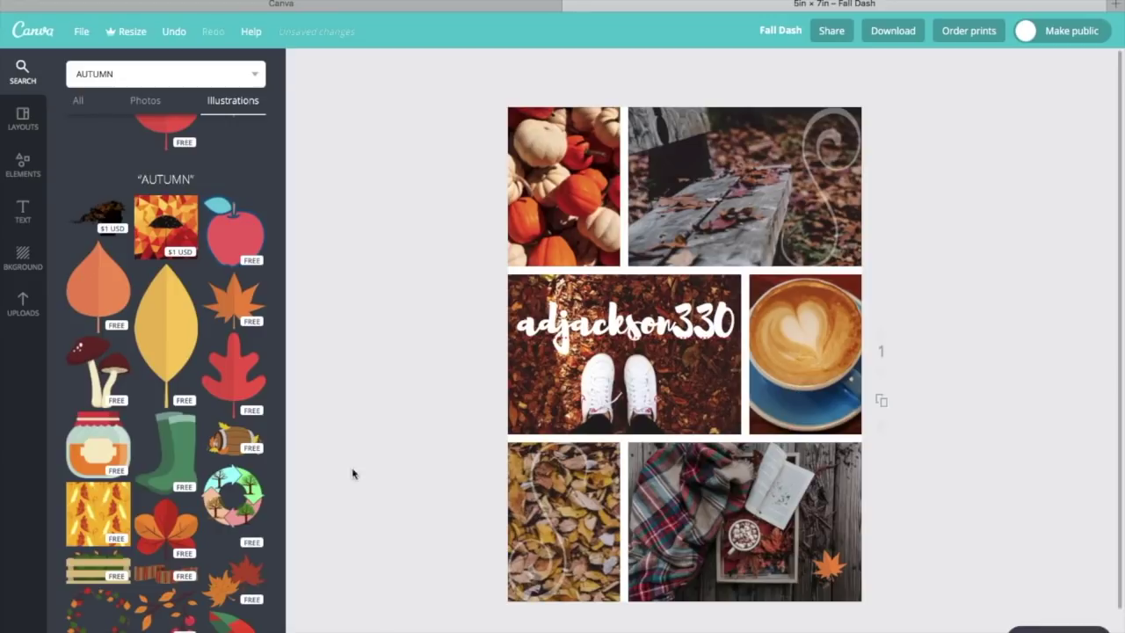
# - Add the yellow leaf illustration, shrink it, and place it tilted above the orange maple leaf in the blanket photo
pyautogui.click(167, 323)
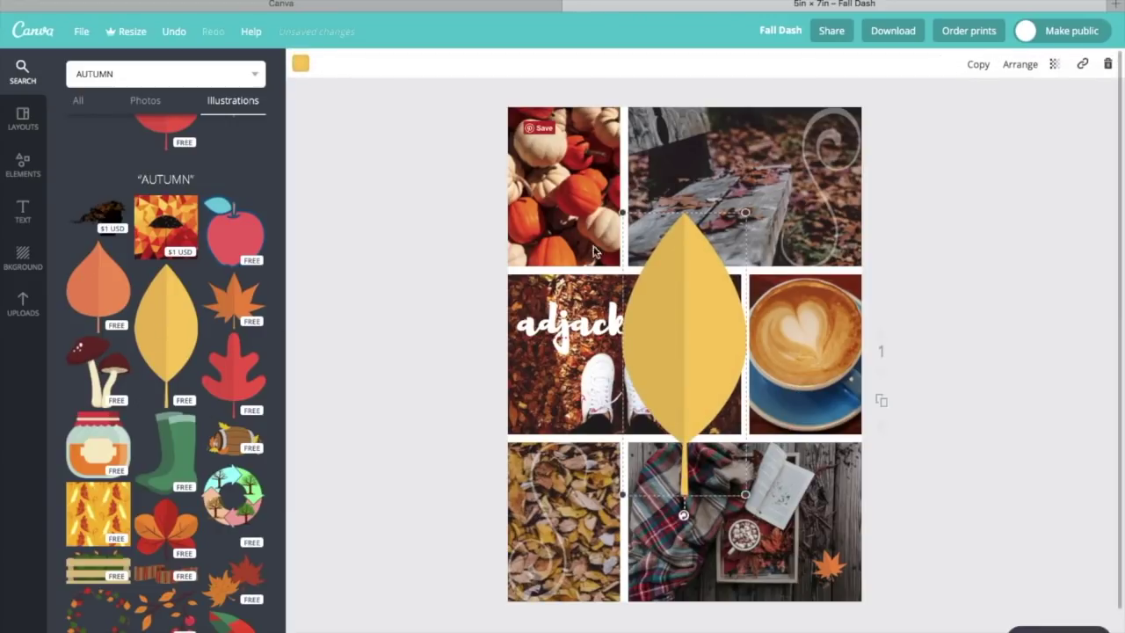
pyautogui.moveTo(622, 212); pyautogui.dragTo(782, 428)
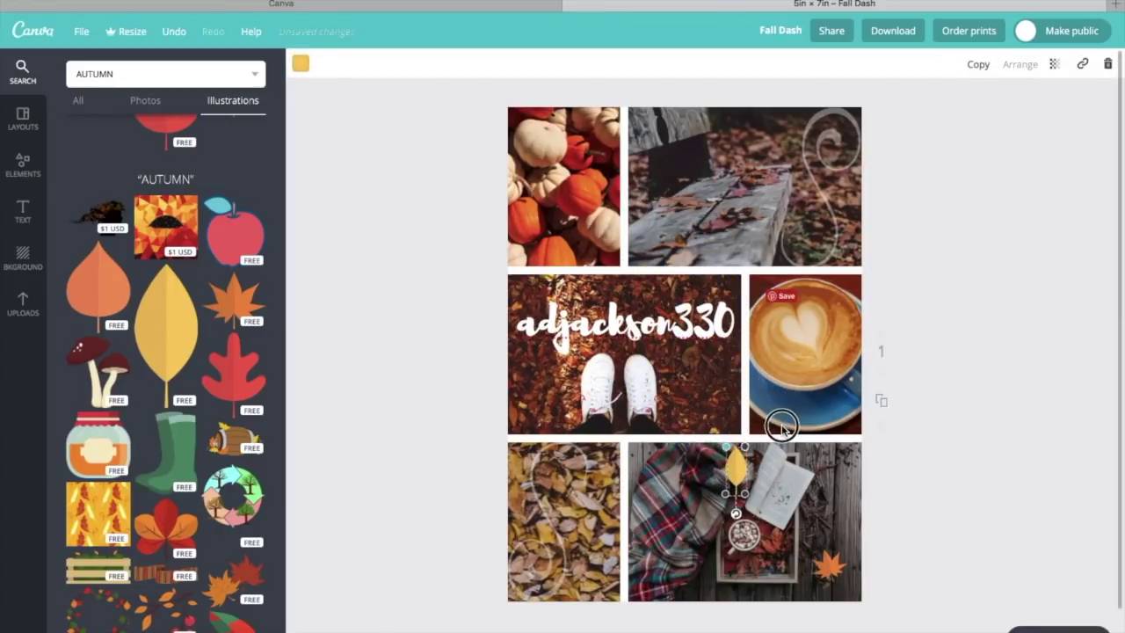
pyautogui.moveTo(737, 514); pyautogui.dragTo(845, 510)
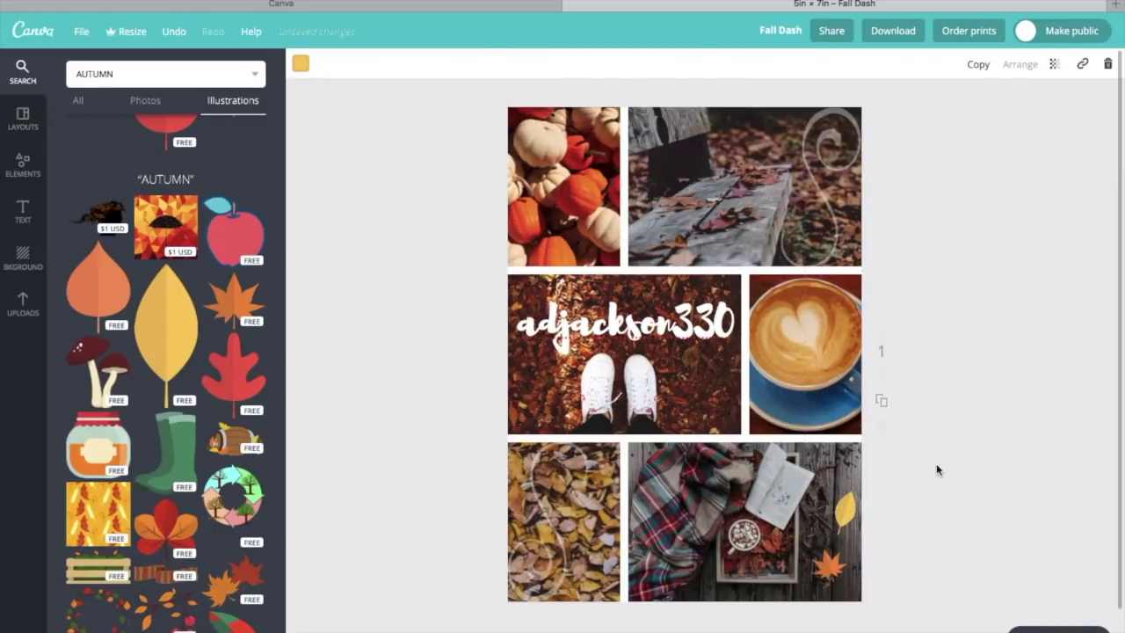
pyautogui.click(448, 287)
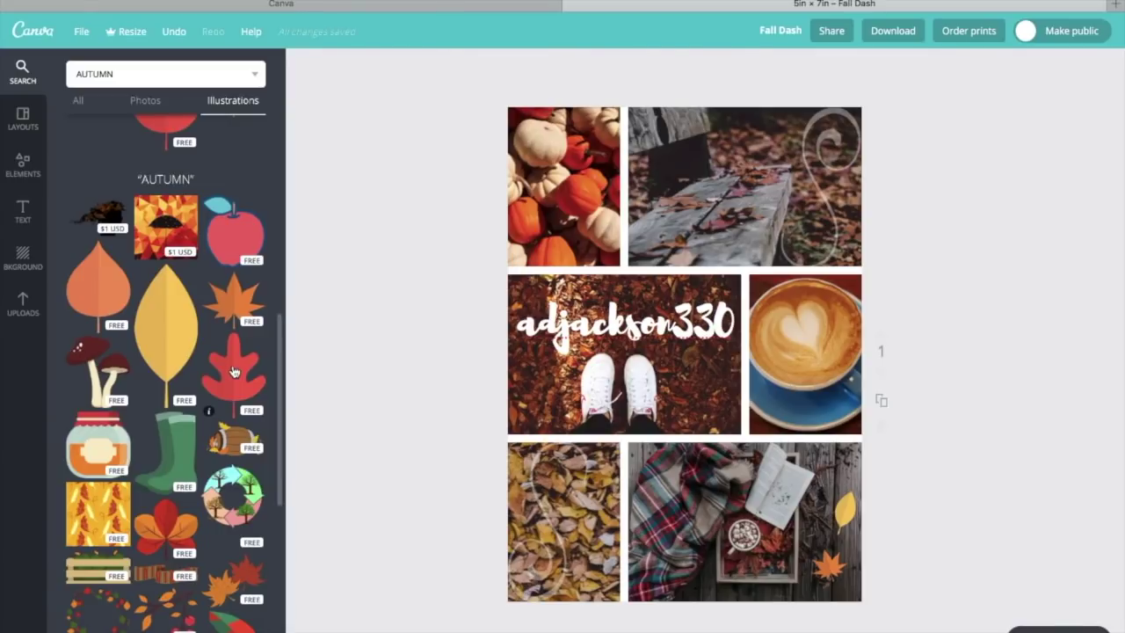
# - Add the orange teardrop-shaped leaf, tilt and shrink it, and cluster it with the yellow and maple leaves beside the tray
pyautogui.click(88, 277)
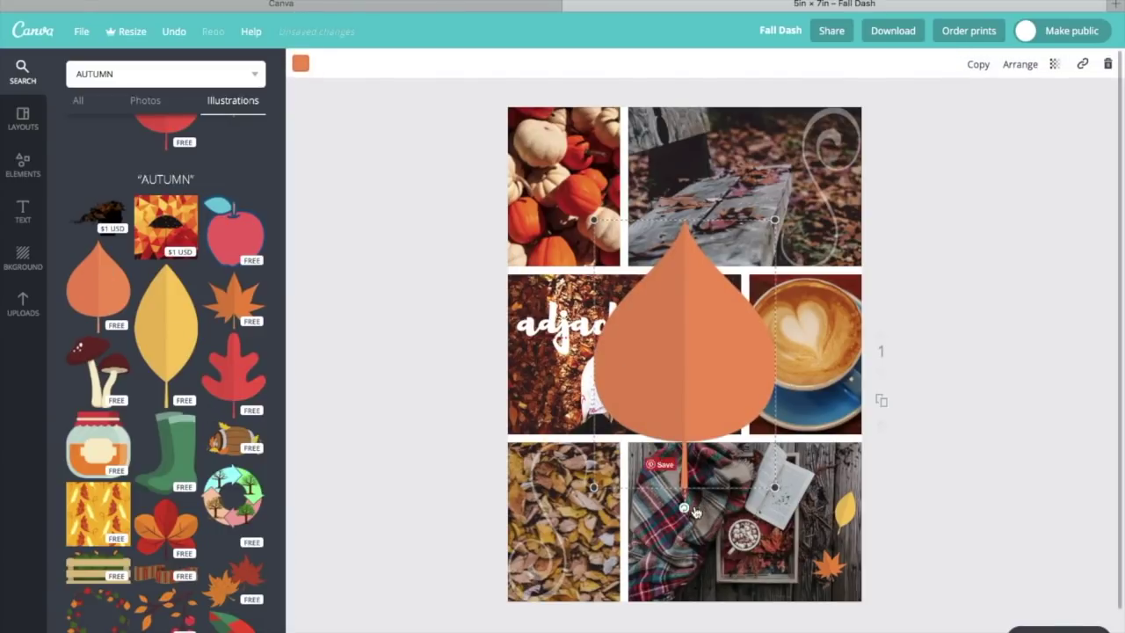
pyautogui.moveTo(681, 512); pyautogui.dragTo(735, 502)
pyautogui.moveTo(805, 456)
pyautogui.mouseDown()
pyautogui.moveTo(598, 268)
pyautogui.moveTo(603, 254)
pyautogui.moveTo(578, 257)
pyautogui.moveTo(858, 447)
pyautogui.moveTo(823, 459)
pyautogui.mouseUp()
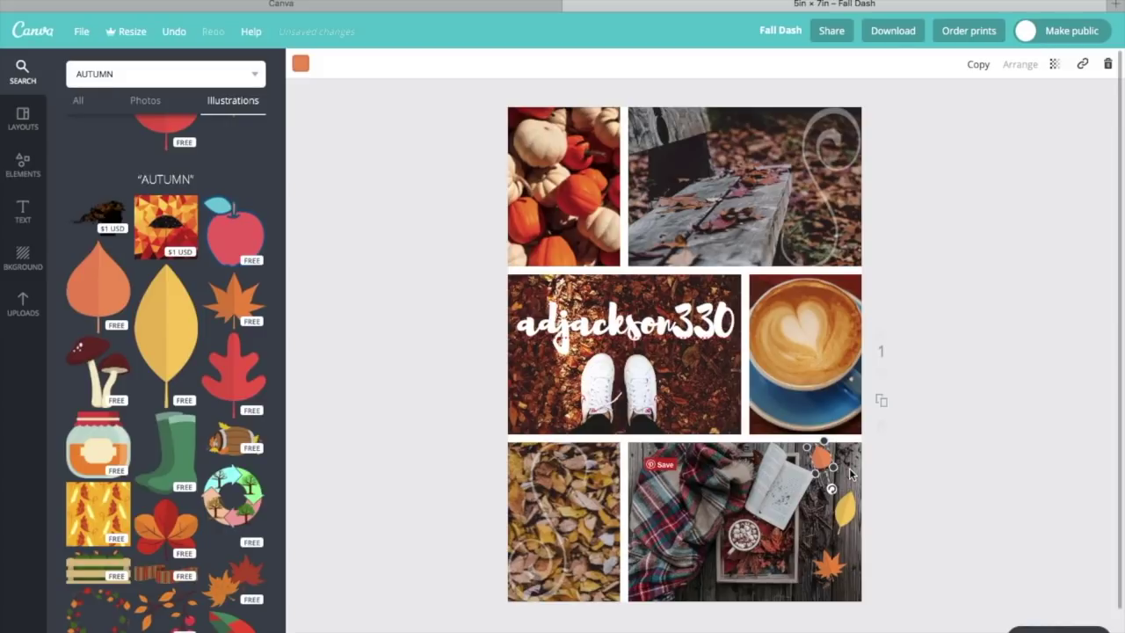
pyautogui.click(977, 410)
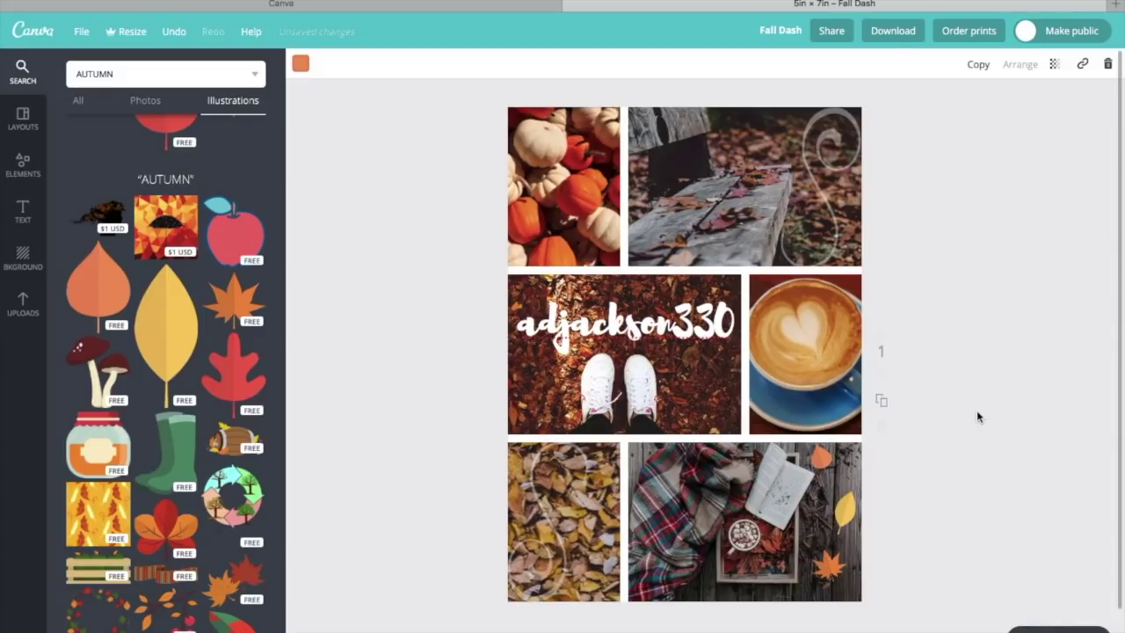
pyautogui.moveTo(821, 457); pyautogui.dragTo(836, 495)
pyautogui.moveTo(828, 565); pyautogui.dragTo(828, 528)
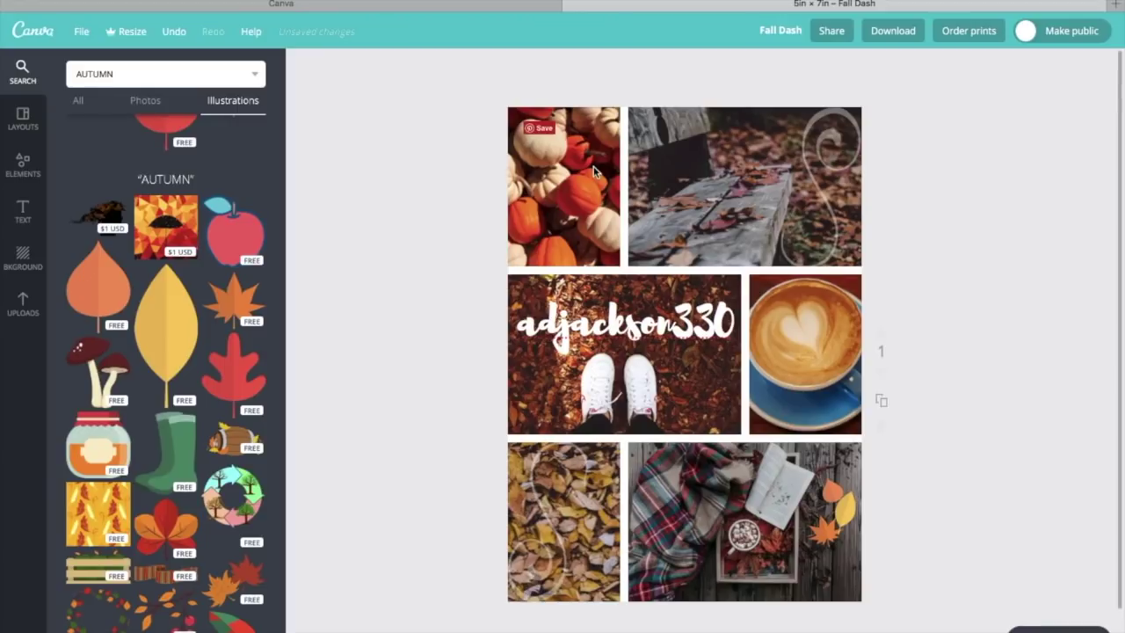
# - Add the orange squirrel illustration, shrink it, and place it on the bench in the bench photo
pyautogui.scroll(-2, 249, 371)
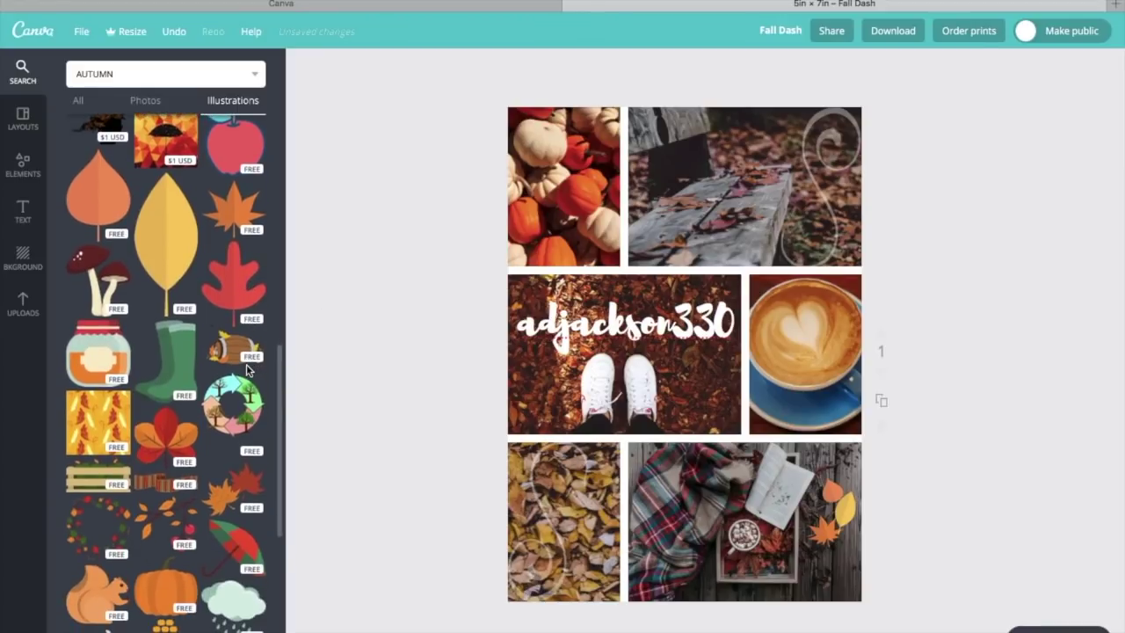
pyautogui.scroll(-2, 247, 369)
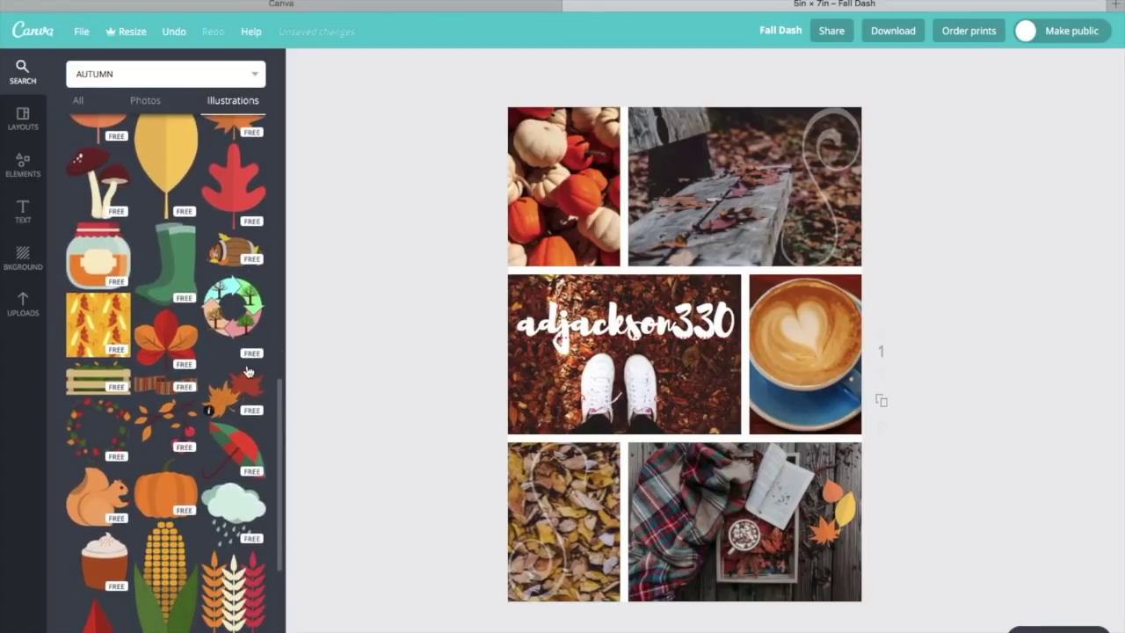
pyautogui.scroll(-3, 248, 372)
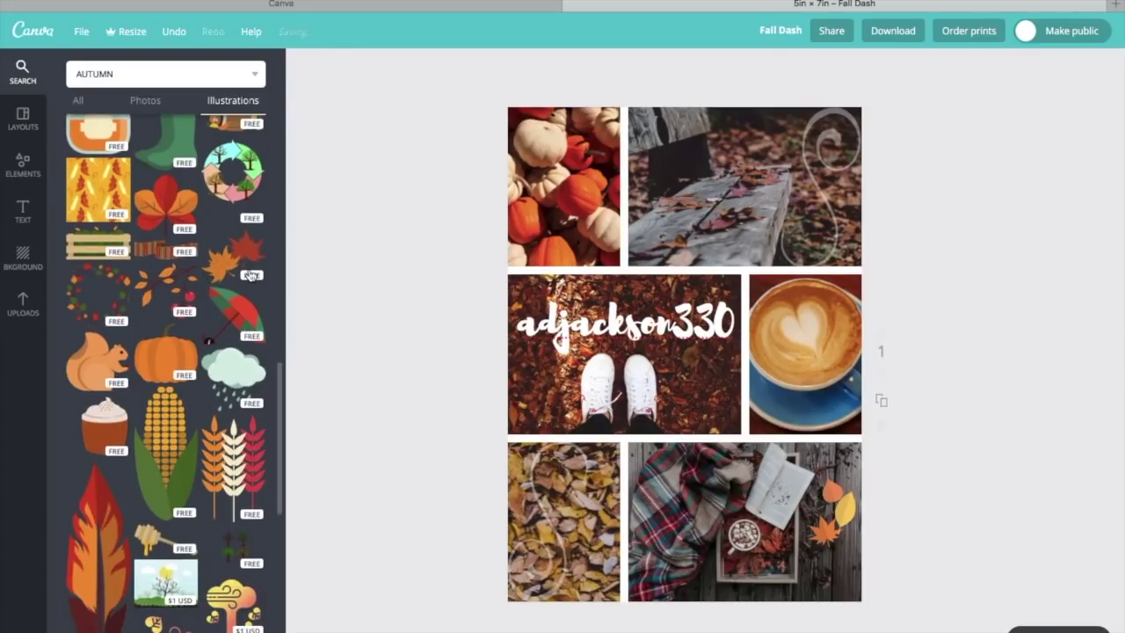
pyautogui.click(93, 370)
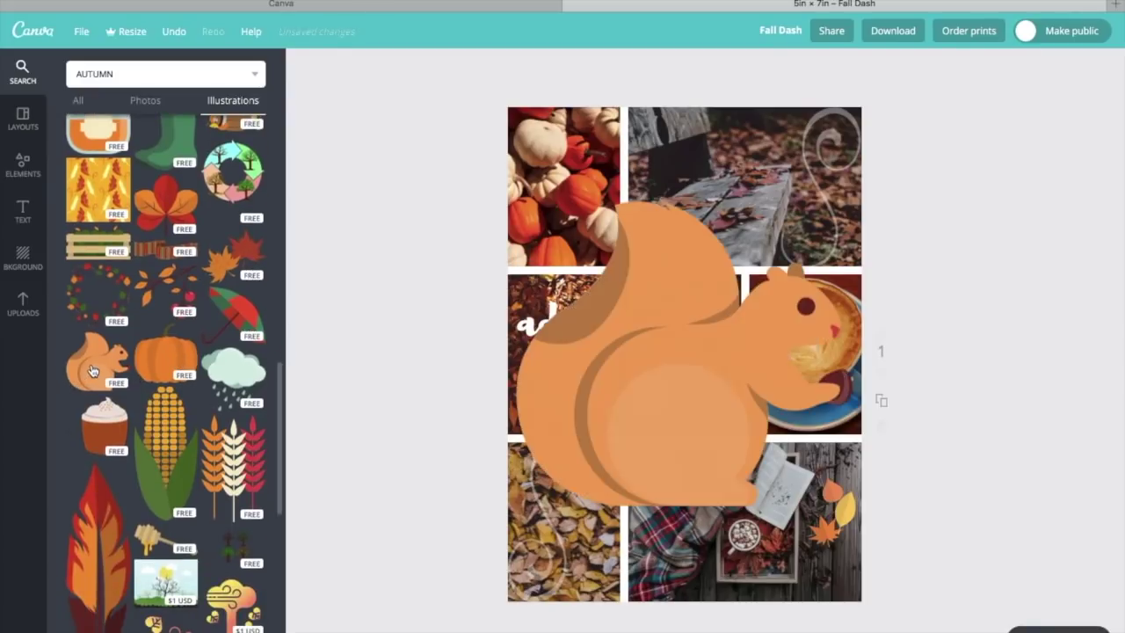
pyautogui.moveTo(516, 512); pyautogui.dragTo(822, 300)
pyautogui.moveTo(829, 249); pyautogui.dragTo(689, 243)
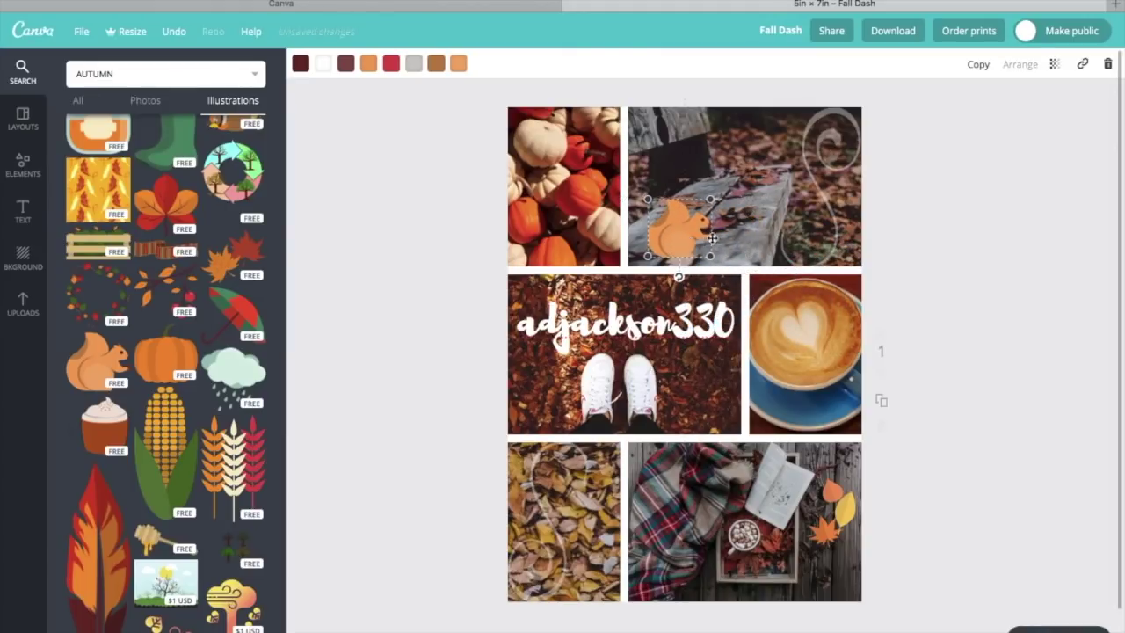
pyautogui.click(996, 235)
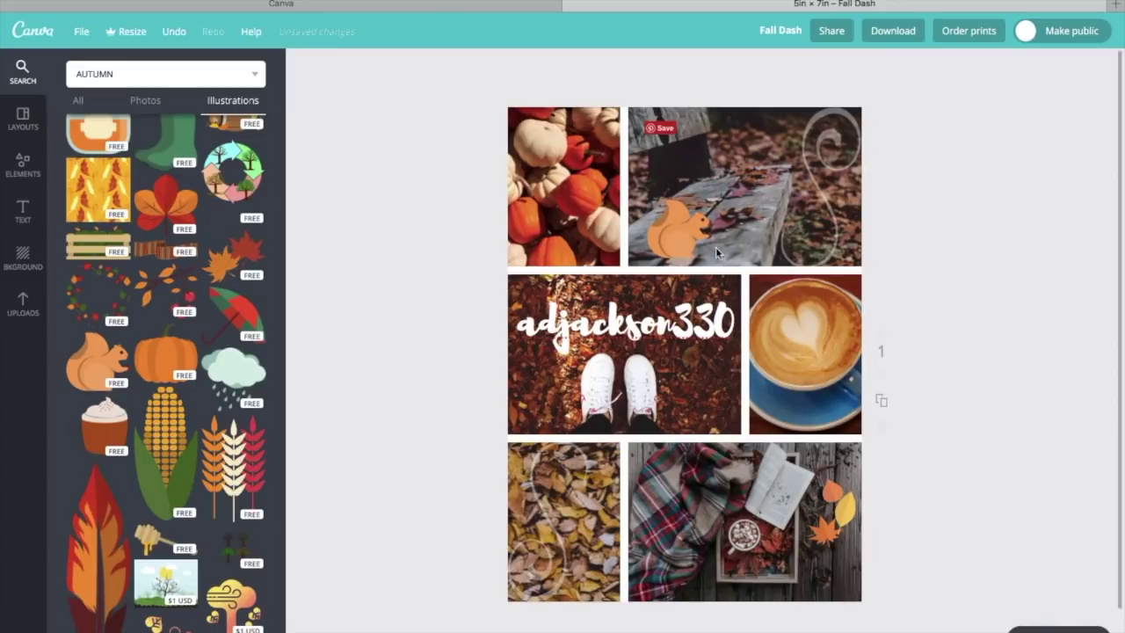
# - Delete the squirrel from the bench photo and the maple, yellow and orange leaves from the blanket photo
pyautogui.click(690, 241)
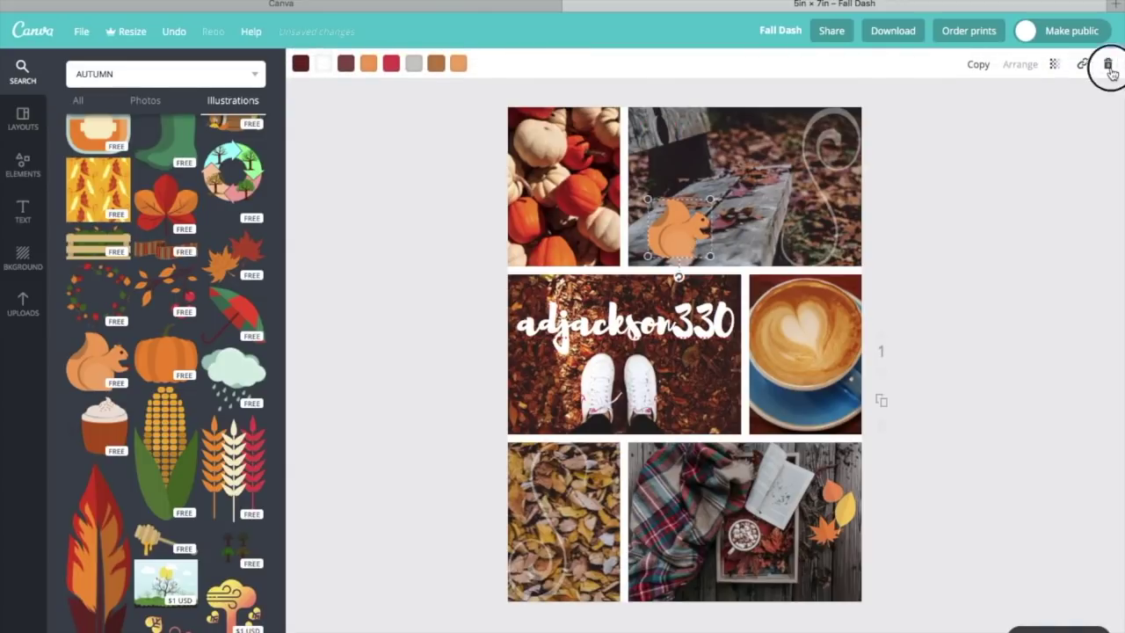
pyautogui.click(1108, 65)
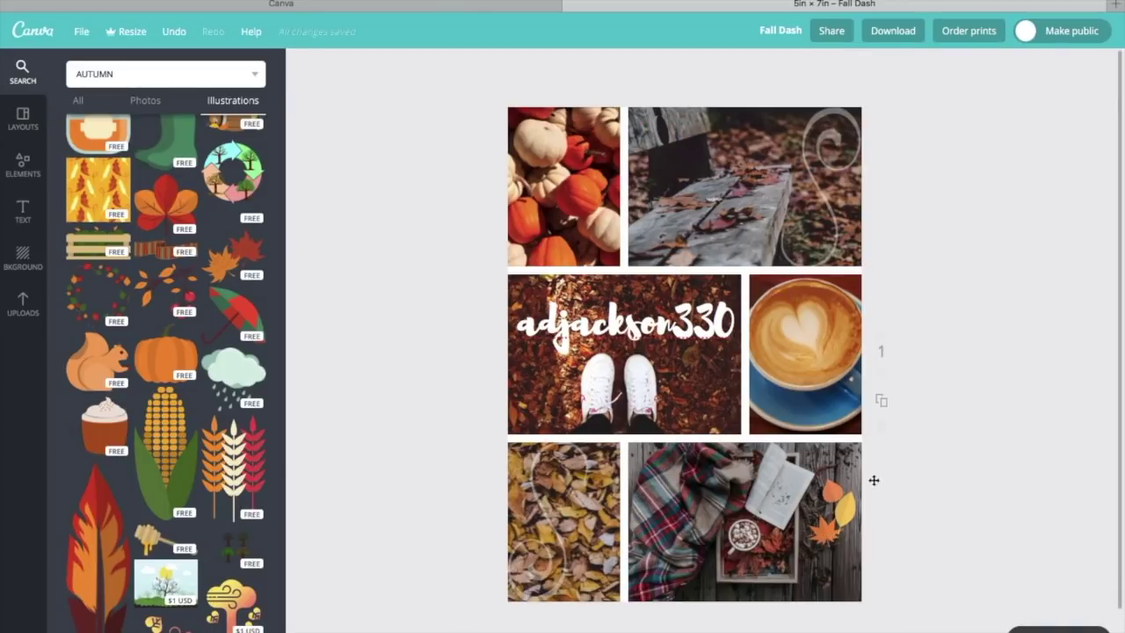
pyautogui.click(834, 538)
pyautogui.click(1108, 68)
pyautogui.click(846, 491)
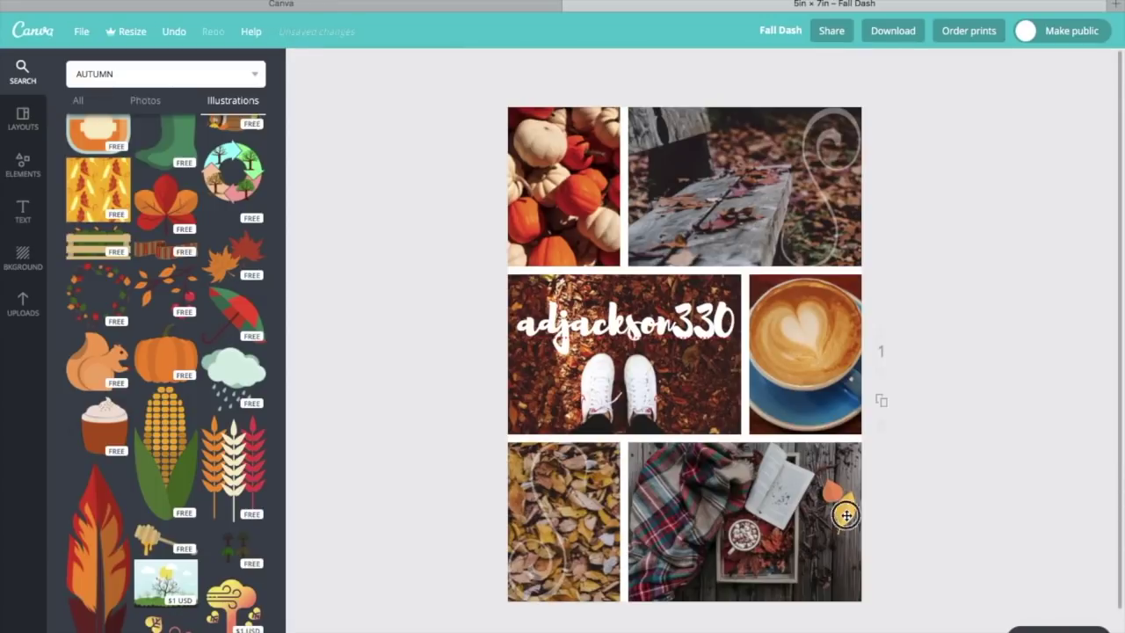
pyautogui.click(1108, 65)
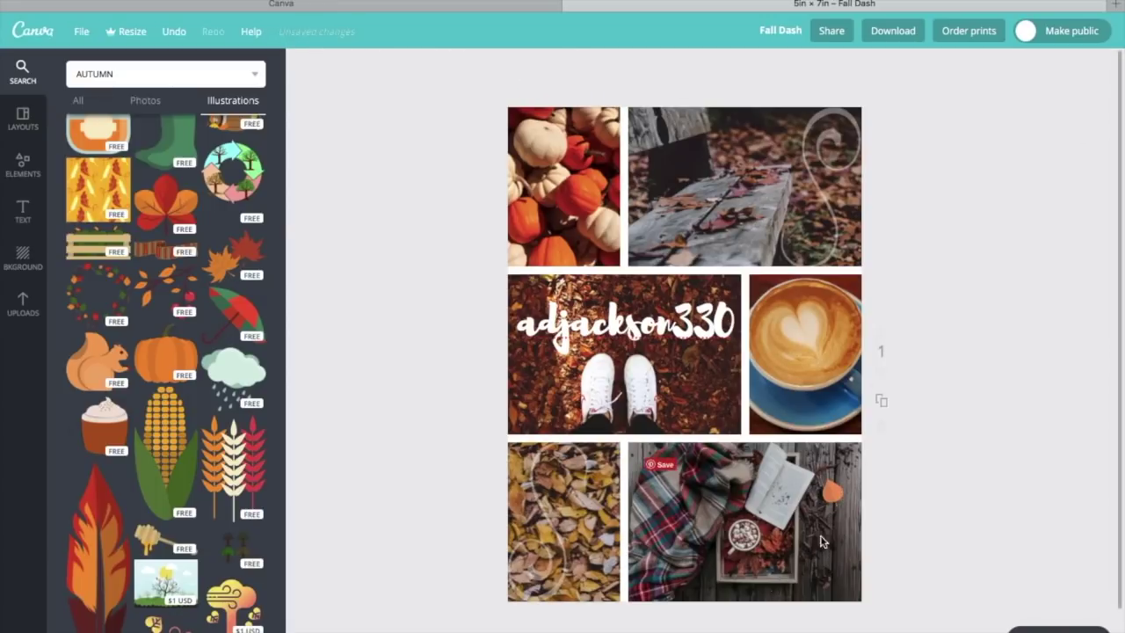
pyautogui.click(833, 497)
pyautogui.click(1108, 65)
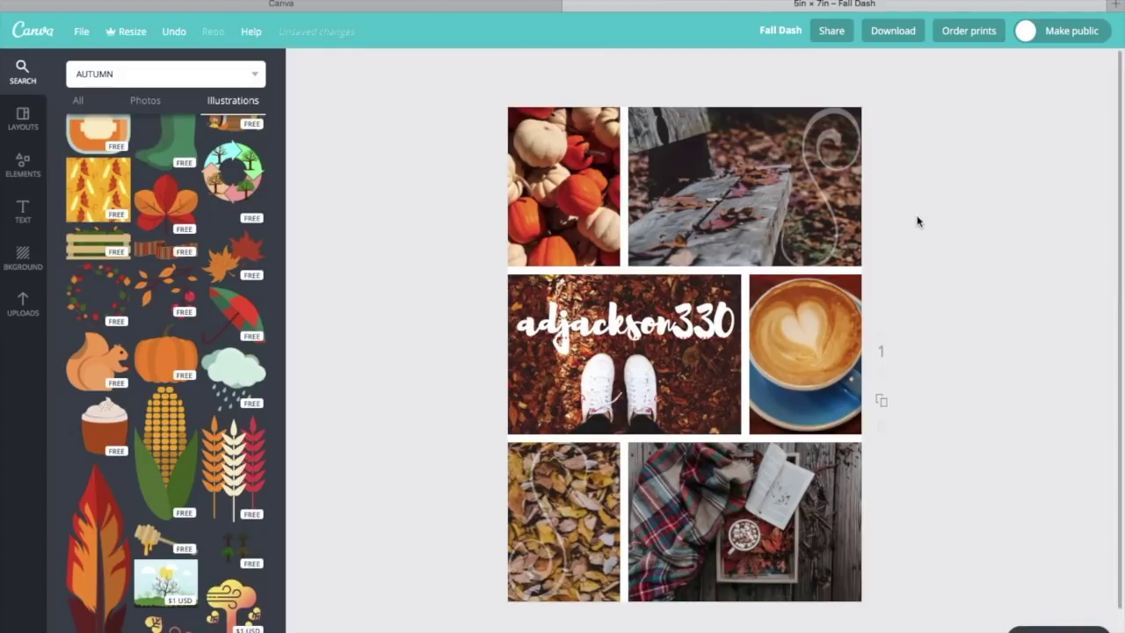
# - Delete the swirls from the bench photo and the yellow leaves photo, and save the design
pyautogui.click(866, 162)
pyautogui.click(1108, 65)
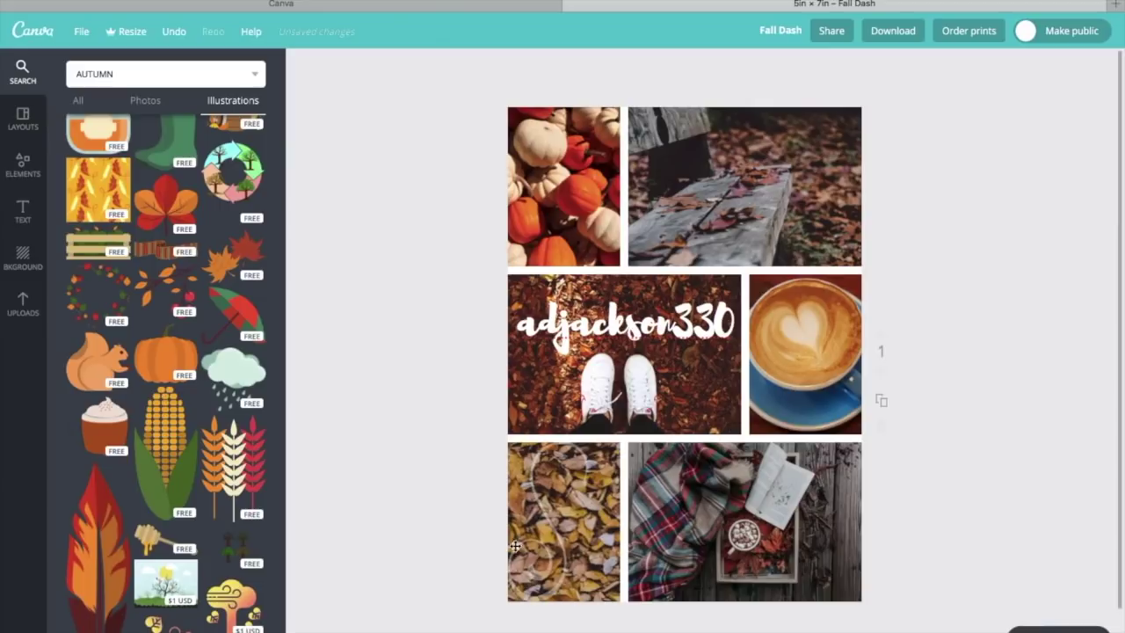
pyautogui.click(515, 574)
pyautogui.click(1107, 69)
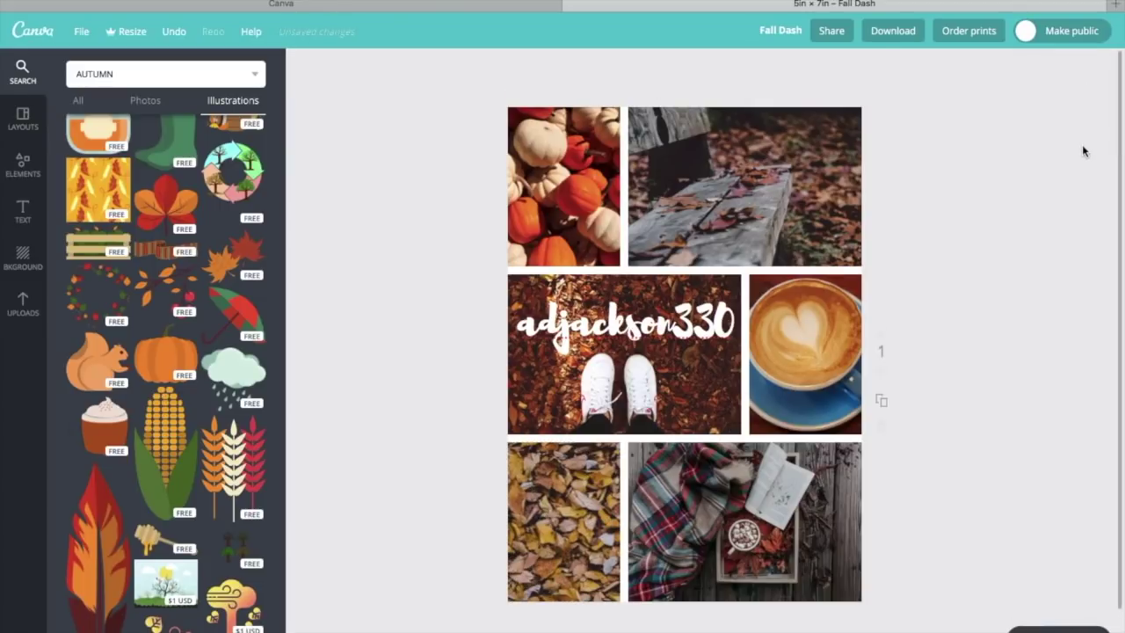
pyautogui.click(81, 32)
pyautogui.click(76, 144)
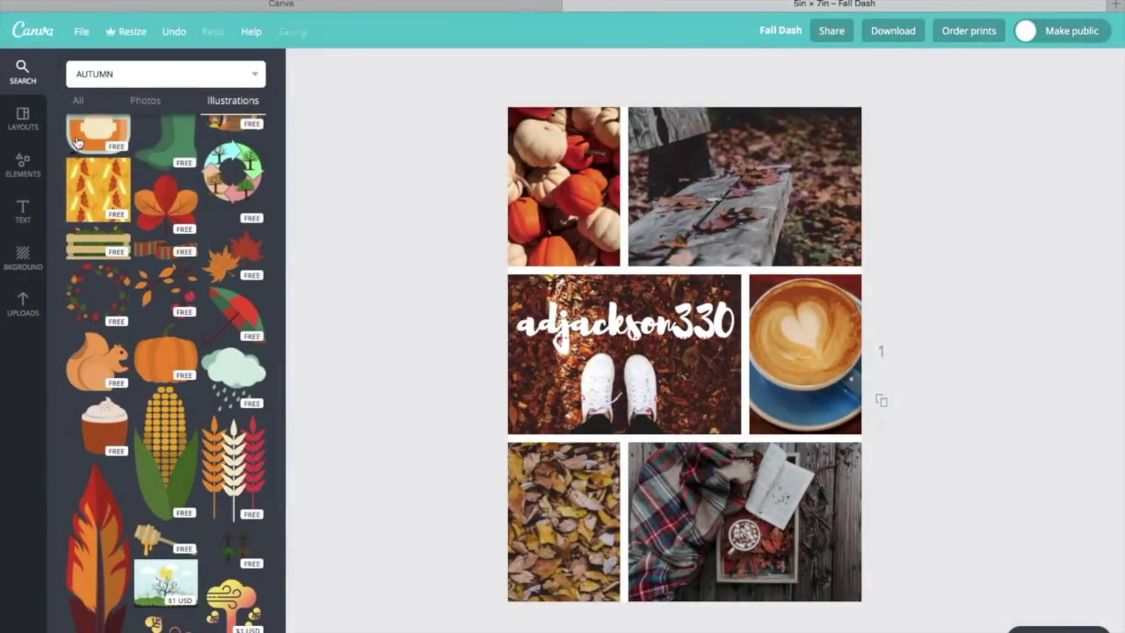